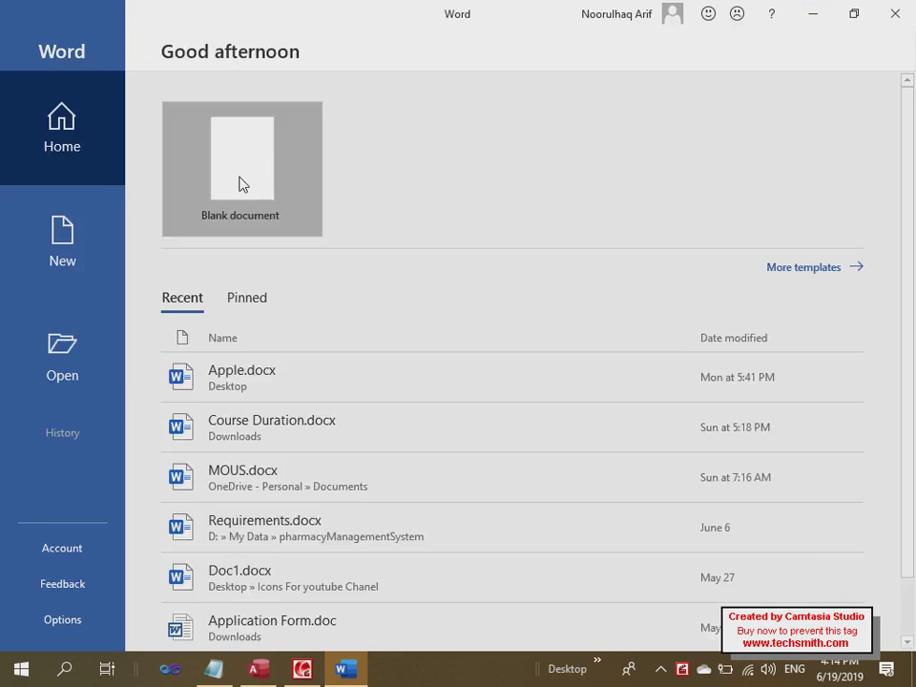
Create a blank document and increase the font size to 16
left_click(242, 185)
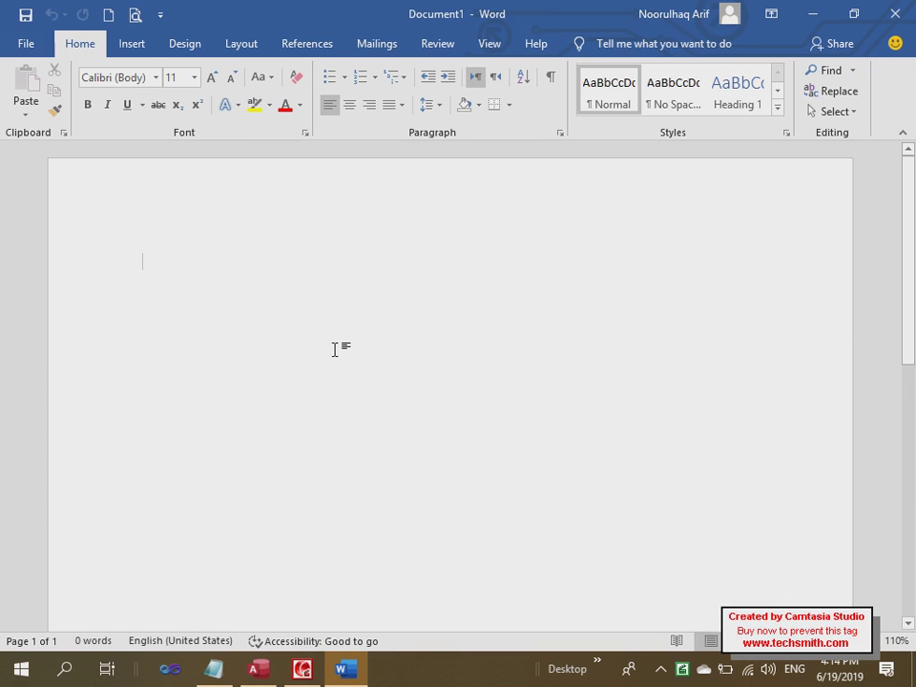
key("ctrl+shift+period")
key("ctrl+shift+period")
key("ctrl+shift+period")
Write the heading "What is Relationship in database?" and add a horizontal line beneath it
type("W")
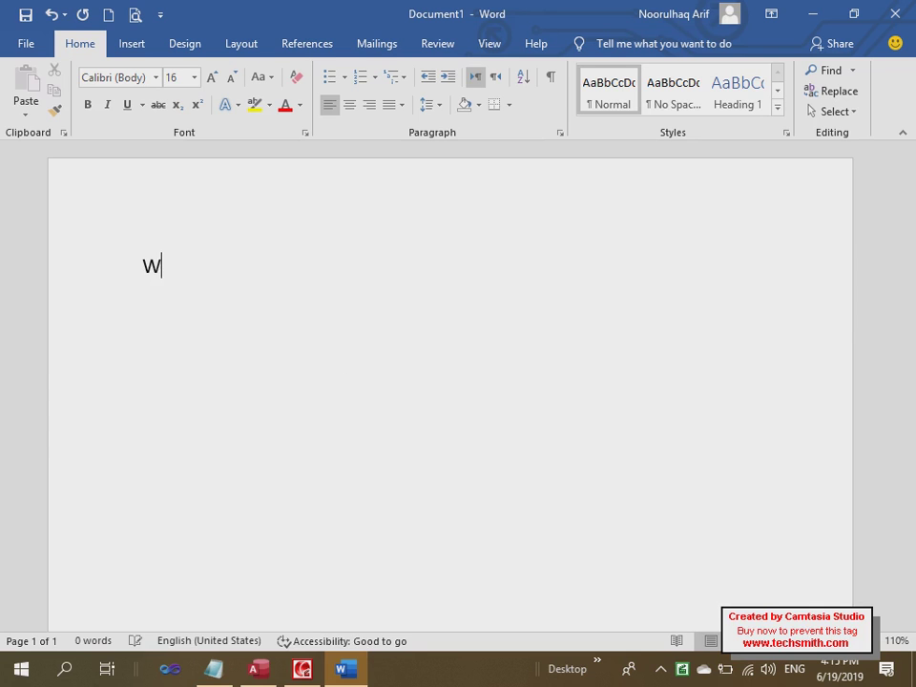
type("hat is Re")
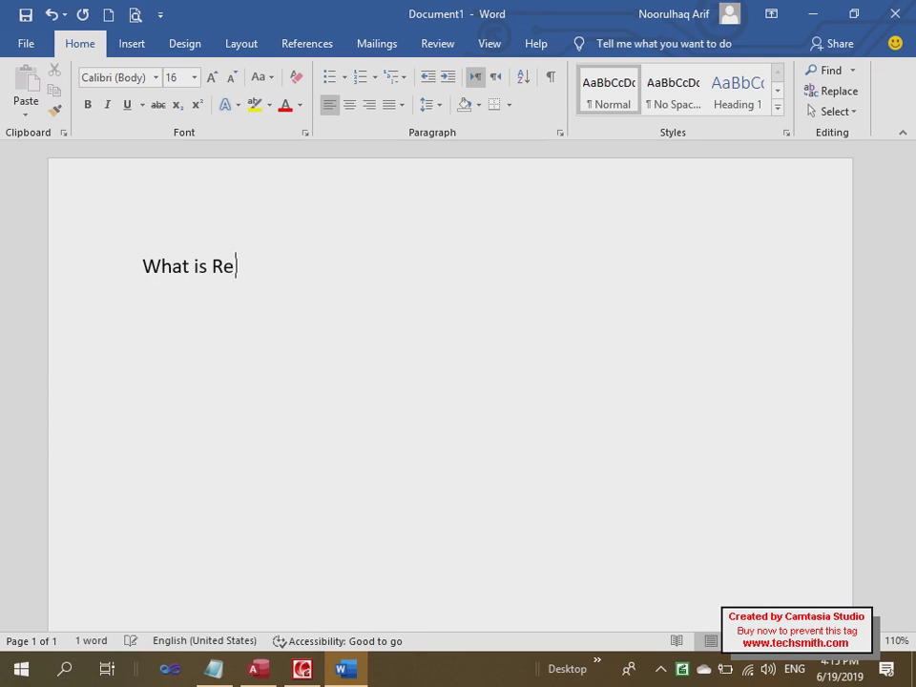
type("laionahip")
key("BackSpace")
key("BackSpace")
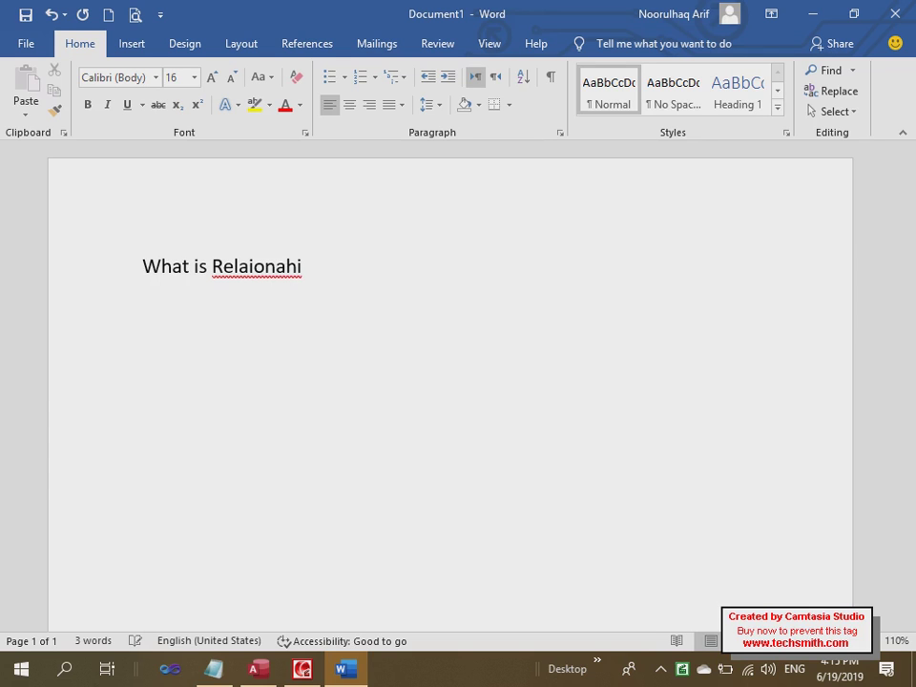
key("BackSpace")
key("BackSpace")
key("BackSpace")
key("BackSpace")
key("BackSpace")
key("BackSpace")
key("BackSpace")
type("ationship in database?")
key("Return")
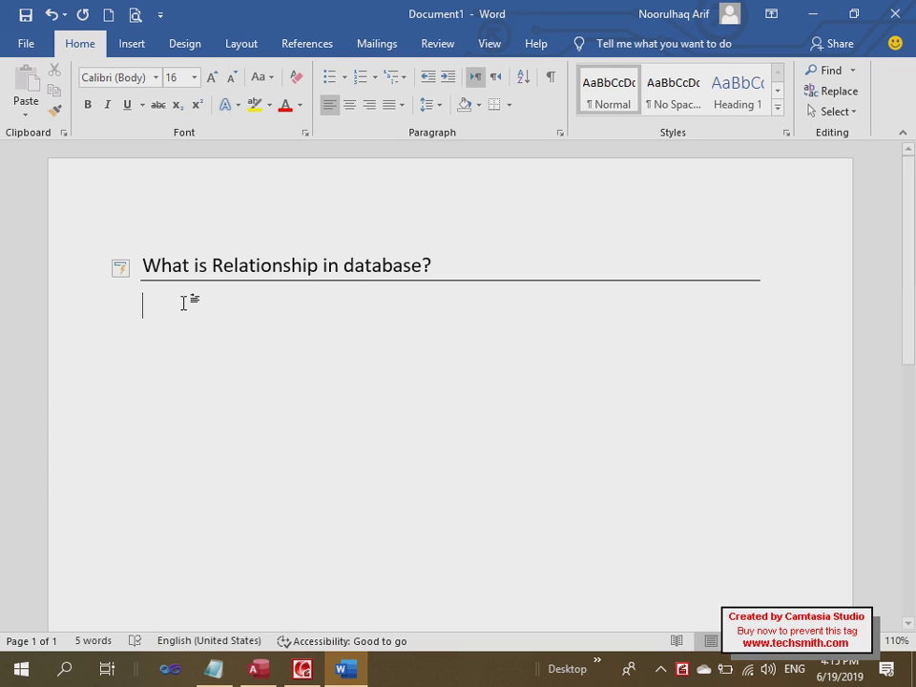
Capitalize the first letter of "Database" in the heading and return to the empty line below
left_click(353, 259)
key("BackSpace")
type("D")
left_click(322, 331)
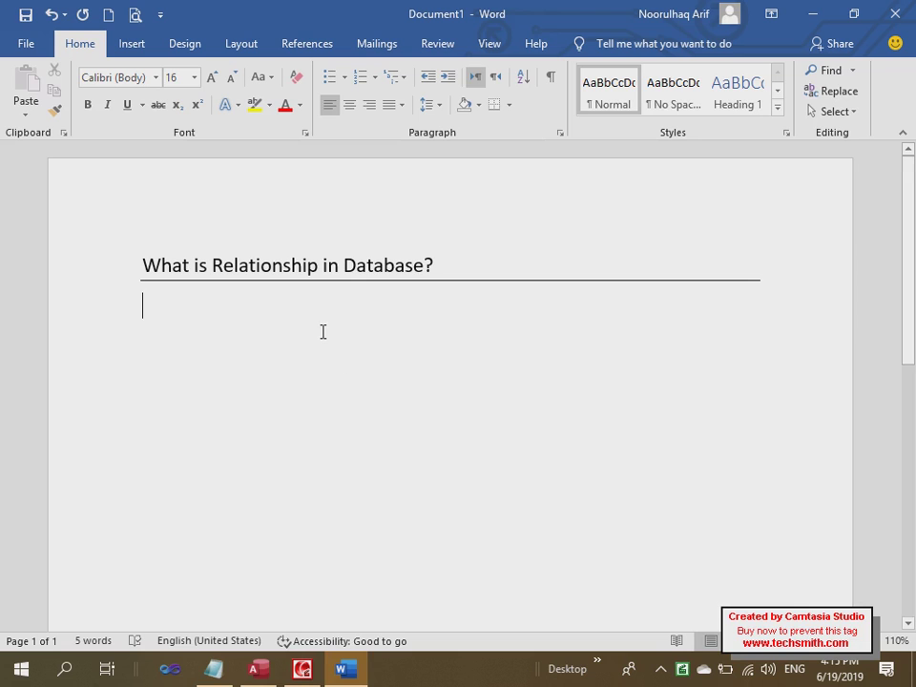
Add the dash-bulleted item "A connection among tables is called relationship." under the heading and end the list
type("- ")
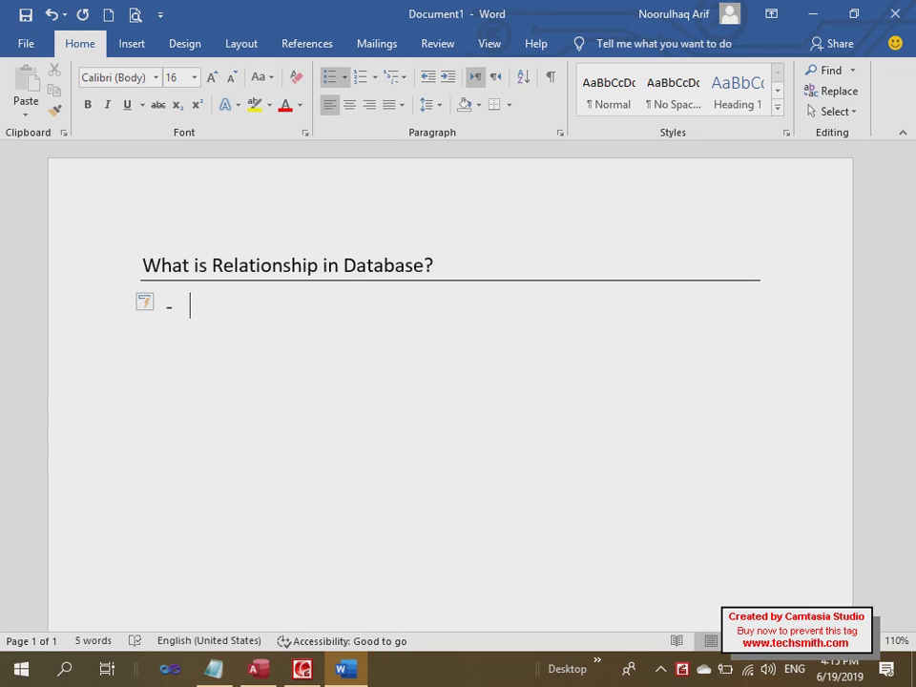
type("A connection amoiung ")
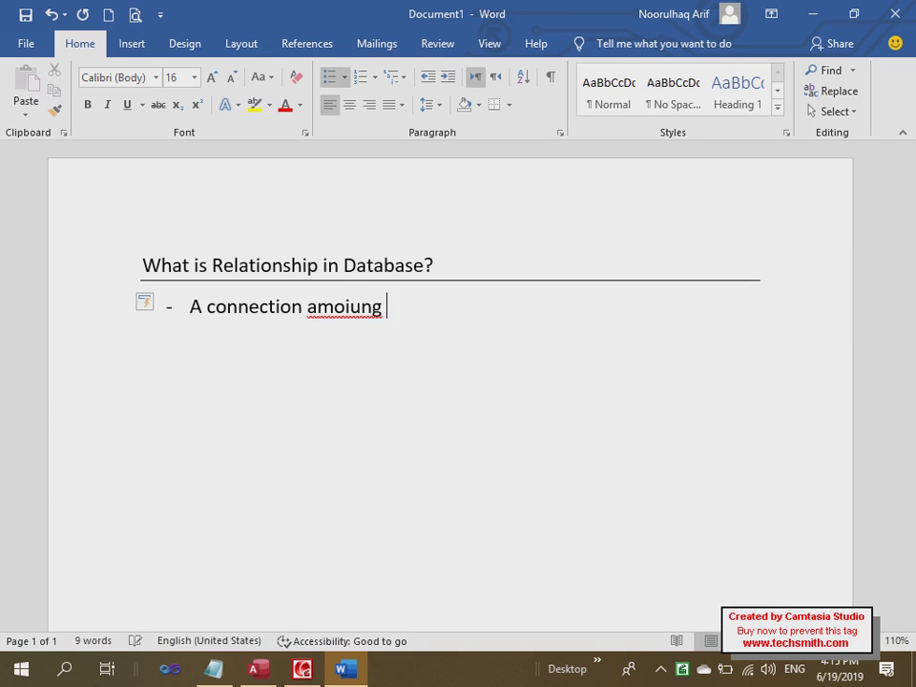
type("t")
key("BackSpace")
key("BackSpace")
key("BackSpace")
key("BackSpace")
key("BackSpace")
key("BackSpace")
type("ung tab")
key("BackSpace")
key("BackSpace")
key("BackSpace")
key("BackSpace")
key("BackSpace")
key("BackSpace")
key("BackSpace")
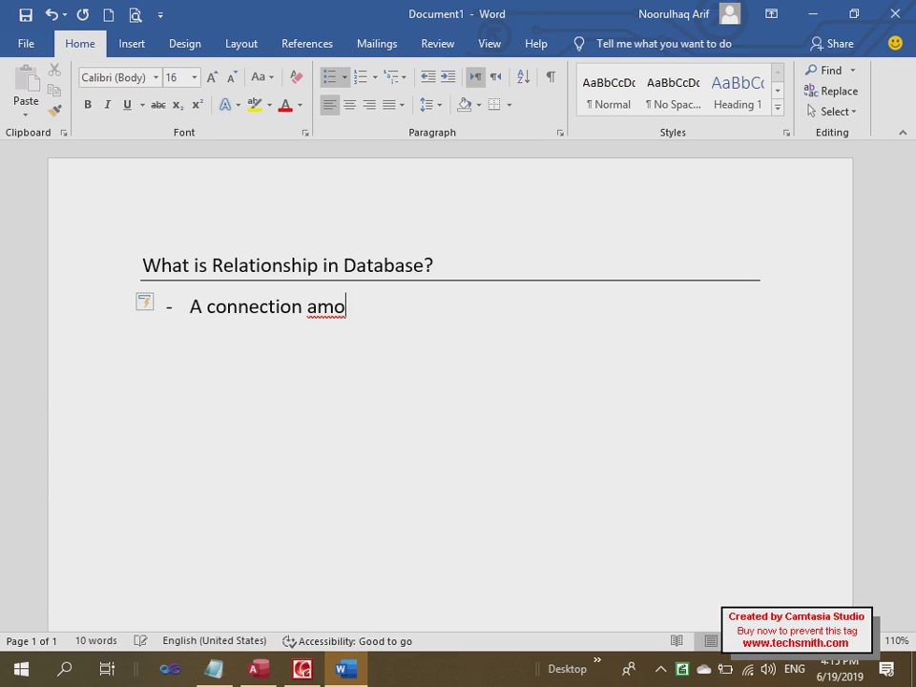
key("BackSpace")
type("ong ")
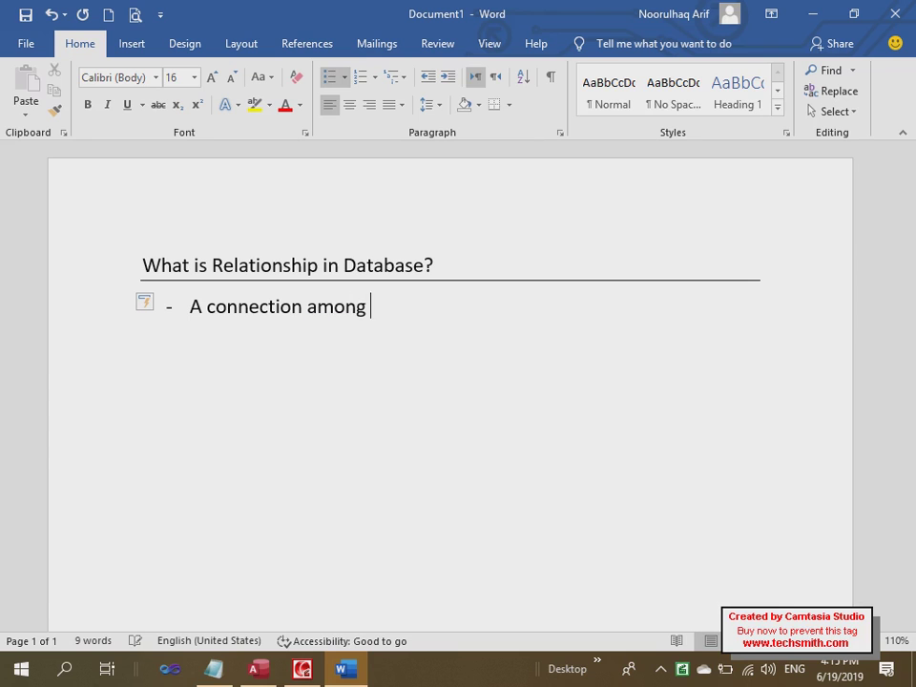
type("tables is called relationship.")
key("Return")
key("Return")
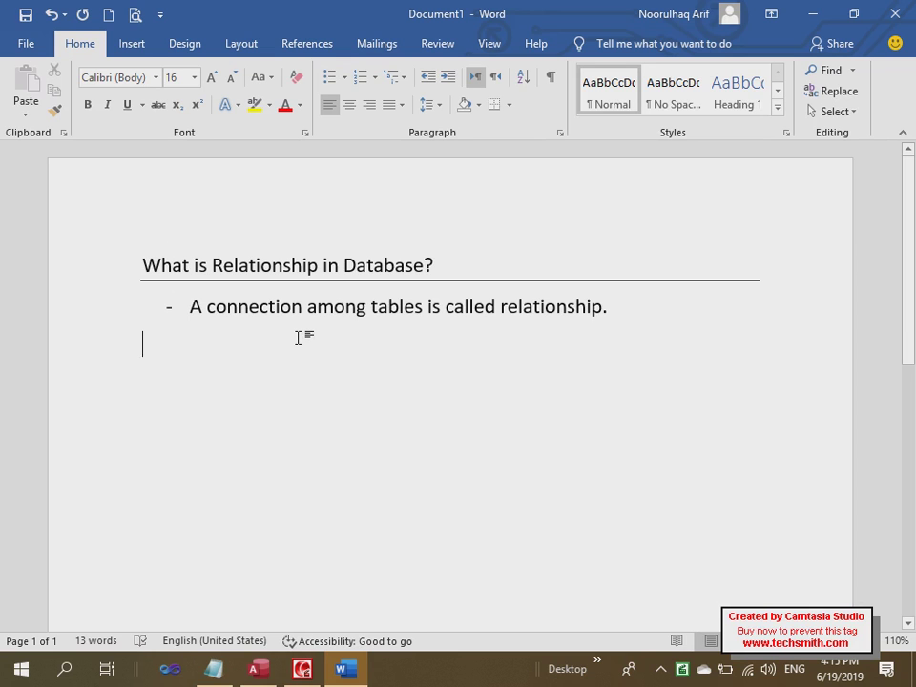
Make the heading "What is Relationship in Database?" bold and return to the empty line below the bullet
left_click(1, 282)
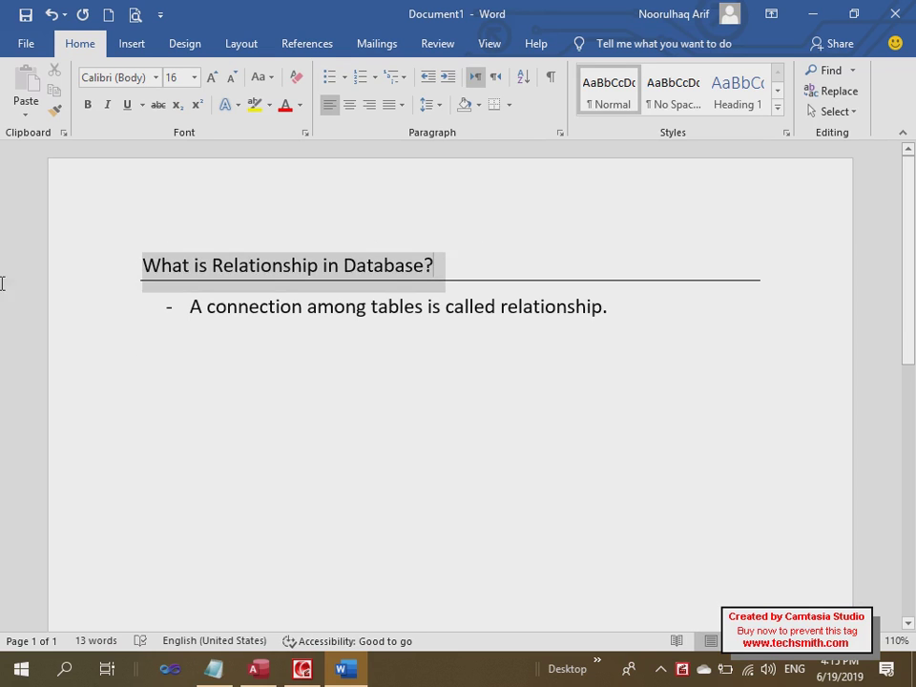
key("ctrl+b")
left_click(227, 353)
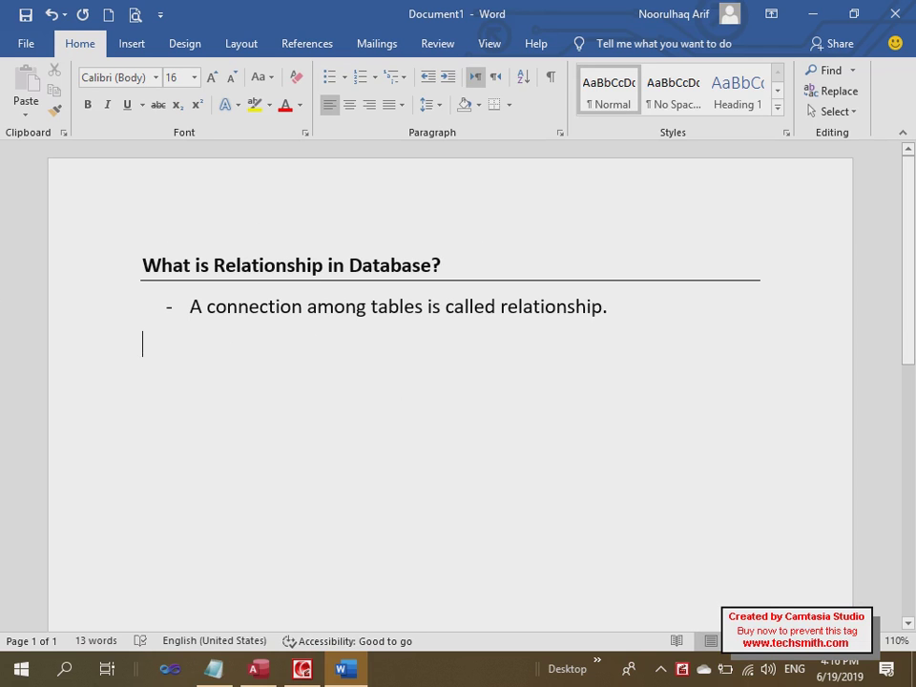
Write a second heading, "Why we making relationship between tables?", below the bulleted definition
type("Why wee")
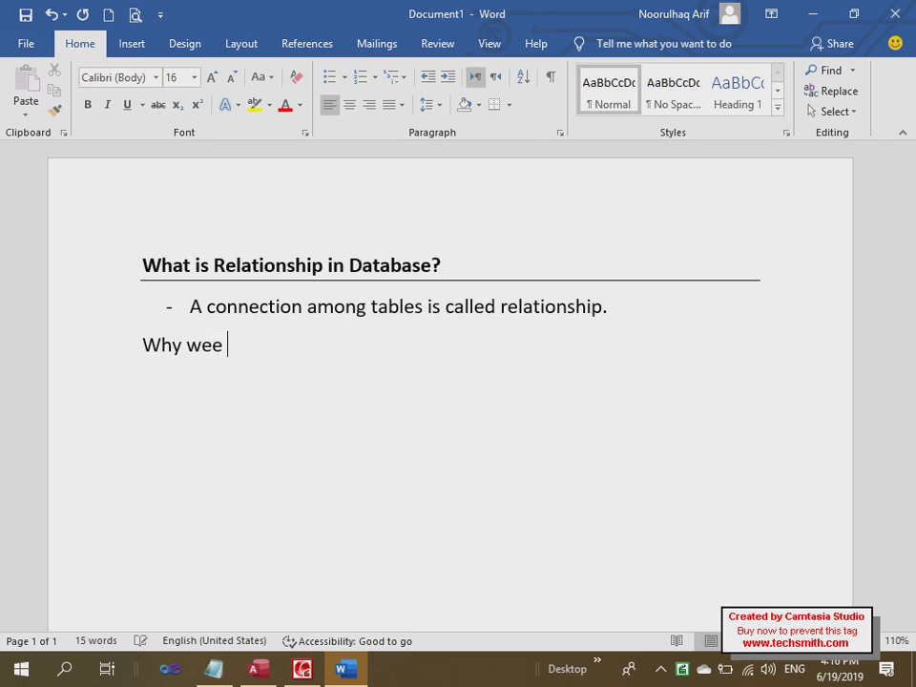
key("BackSpace")
type("making reltio")
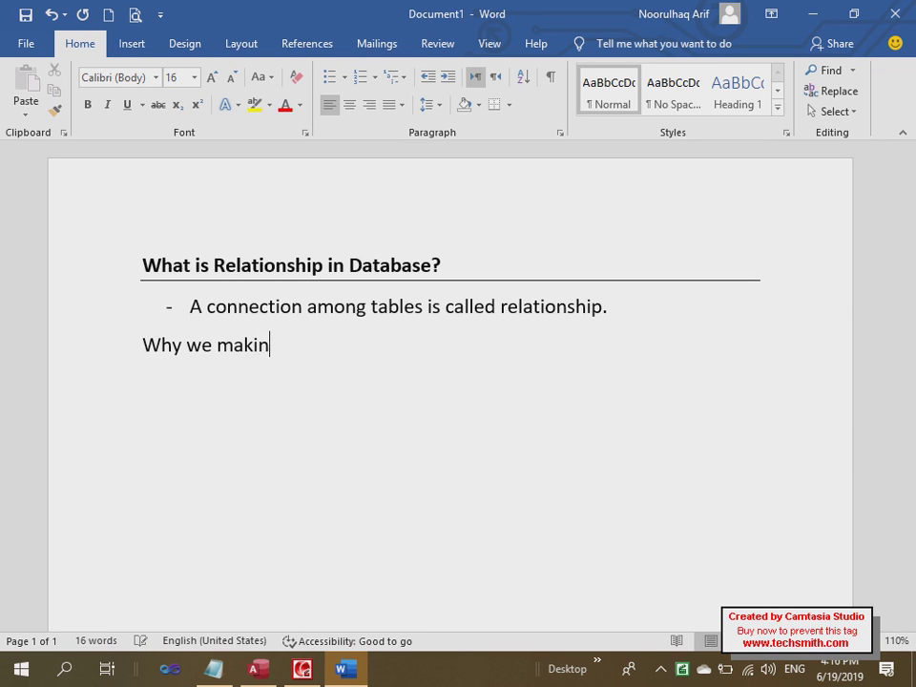
key("BackSpace")
key("BackSpace")
key("BackSpace")
type("a")
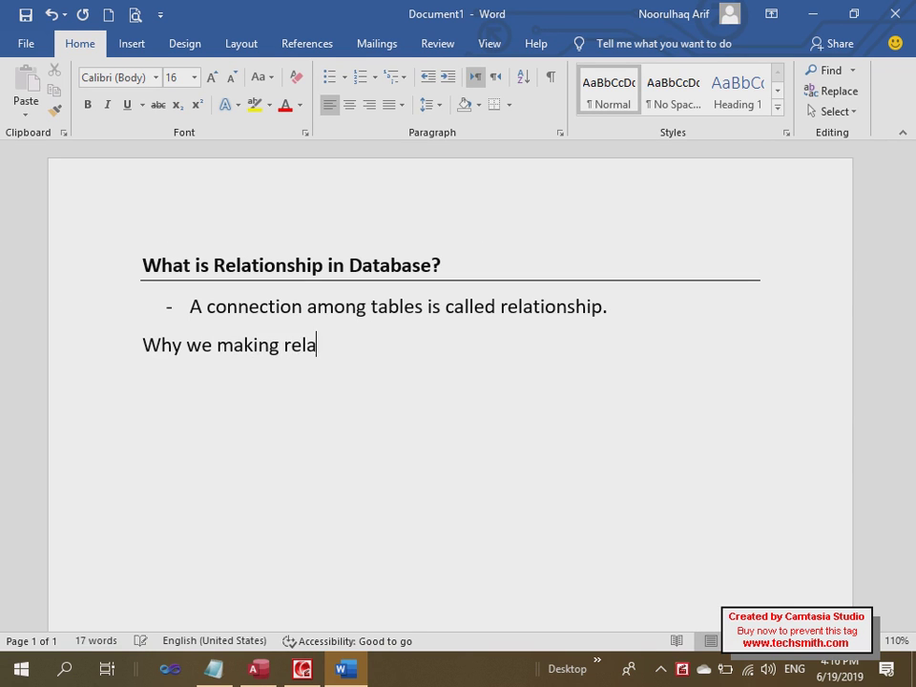
type("tionship bet")
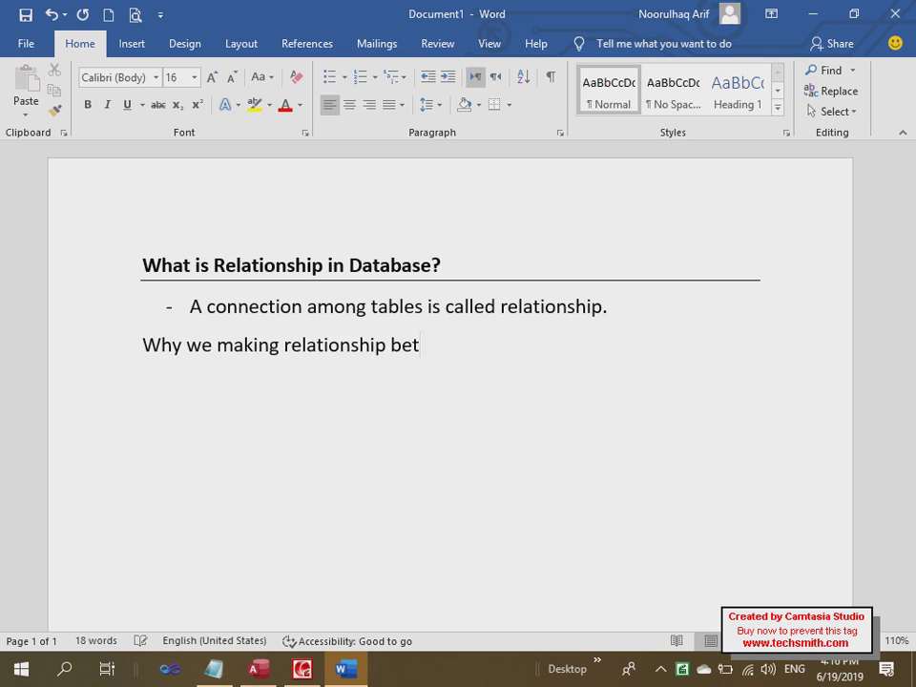
type("ween tab")
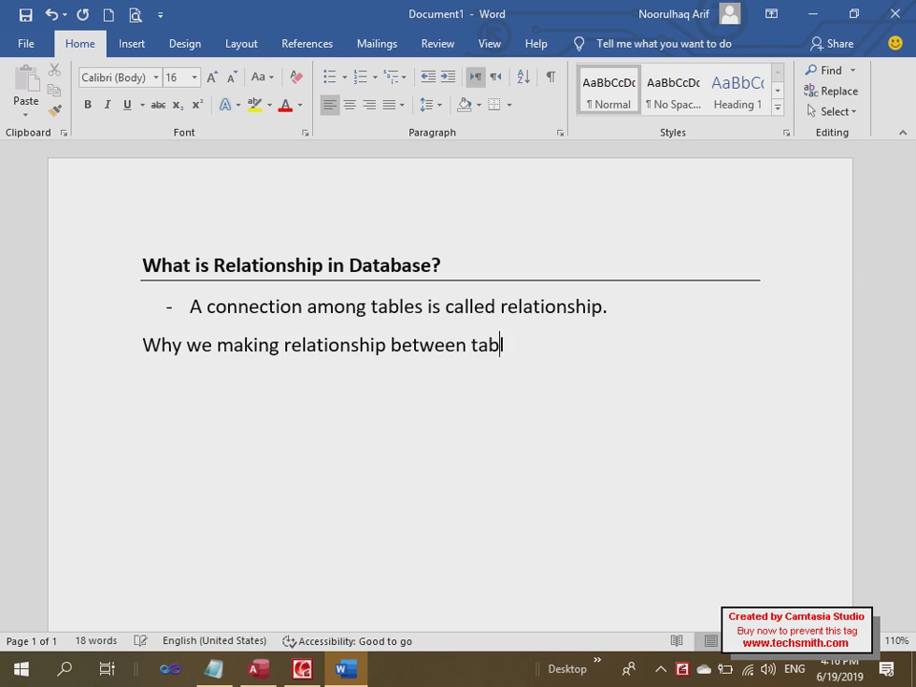
type("les?")
key("Return")
Make the second heading bold and add a horizontal line beneath it
left_click(117, 354)
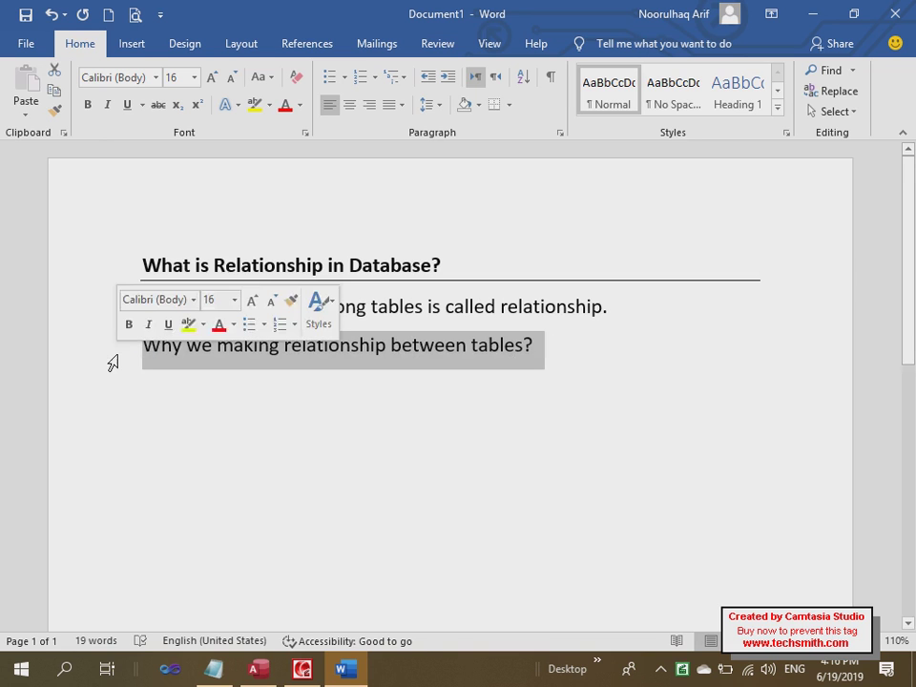
key("ctrl+b")
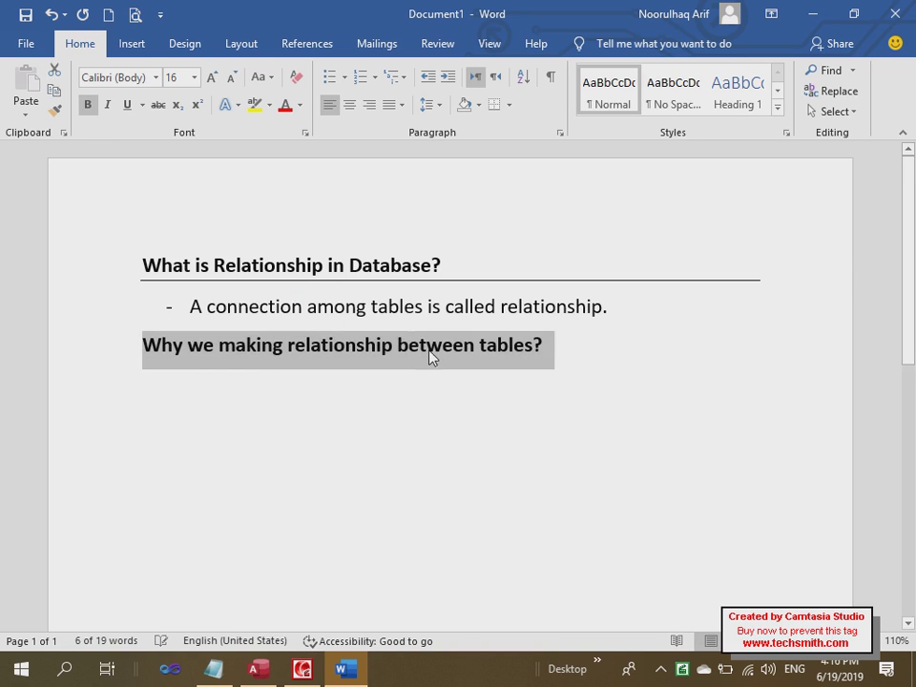
left_click(568, 350)
key("Return")
type("---")
key("Return")
type("d")
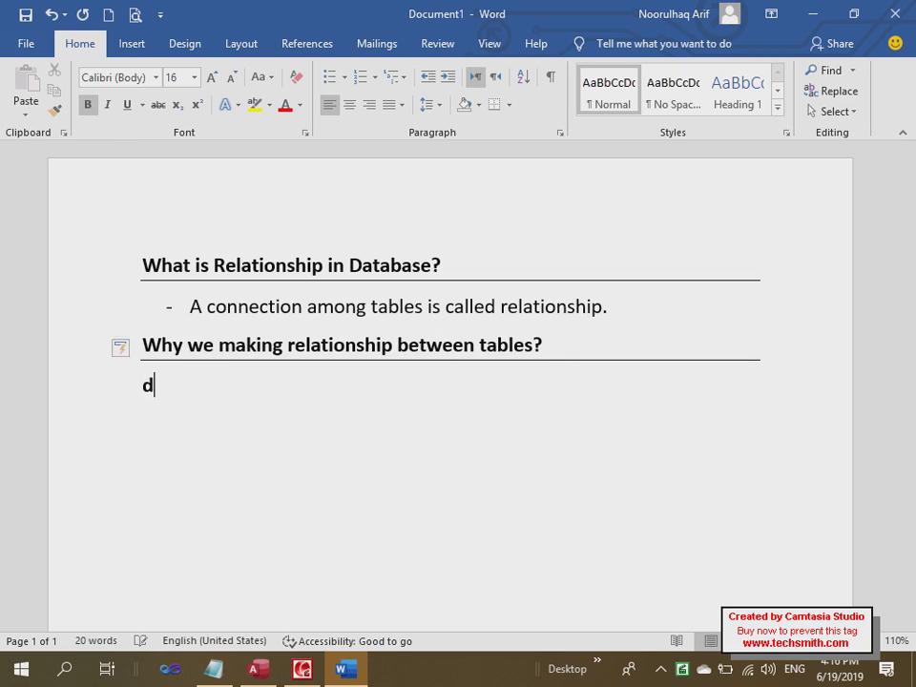
key("BackSpace")
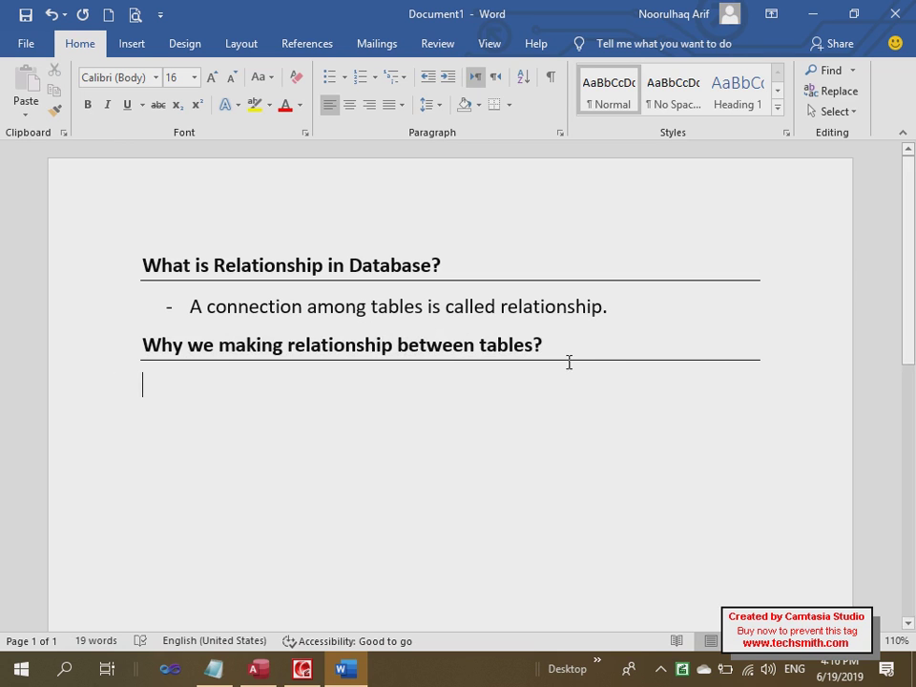
Add the dash-bulleted item "To store data in tables, when we store data in different tables they will be organized." under the second heading
type("- ")
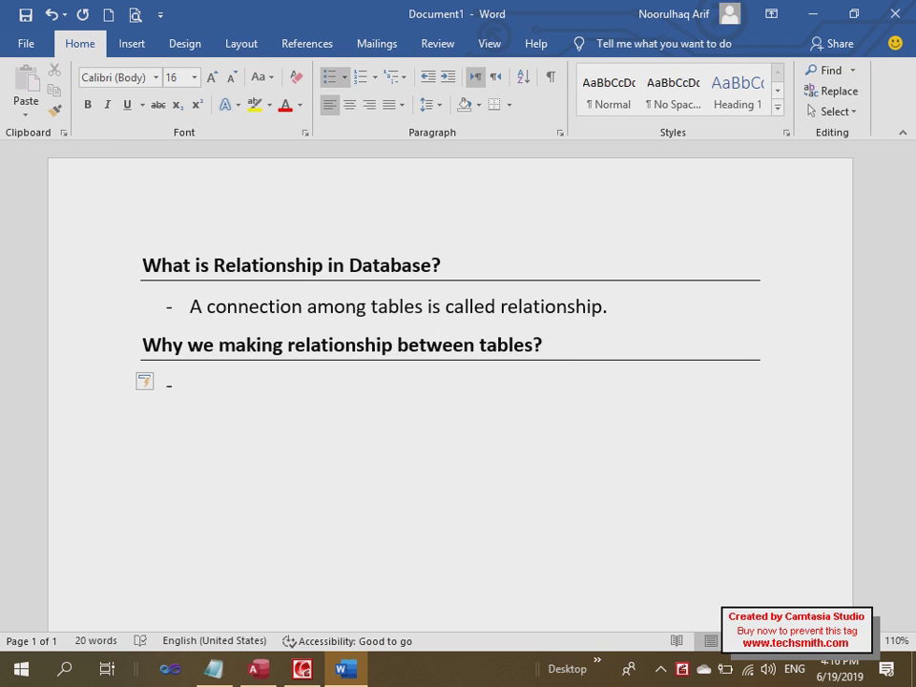
type("To store data ")
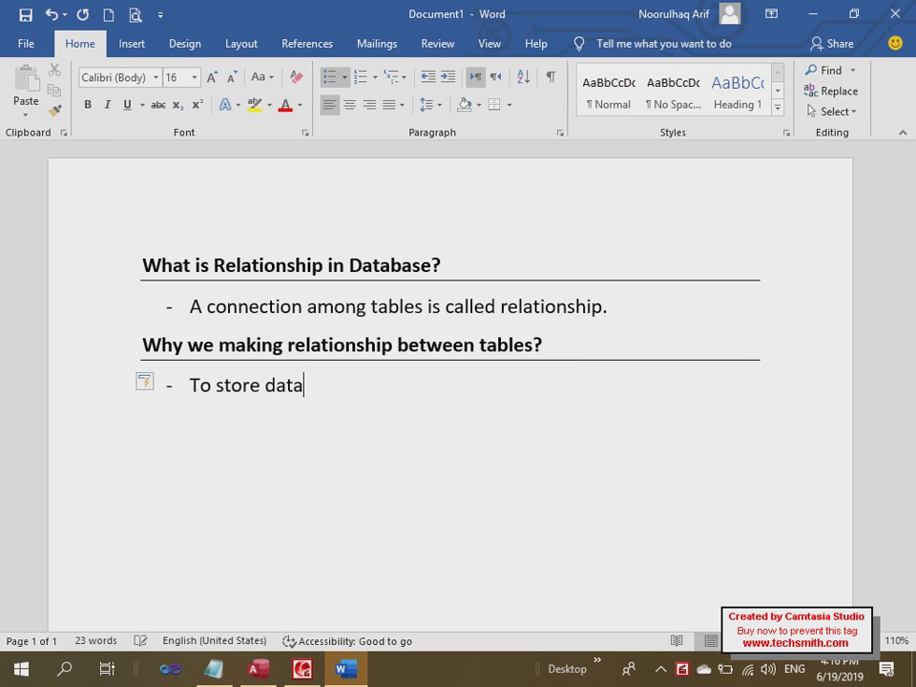
type("in tables, when we s")
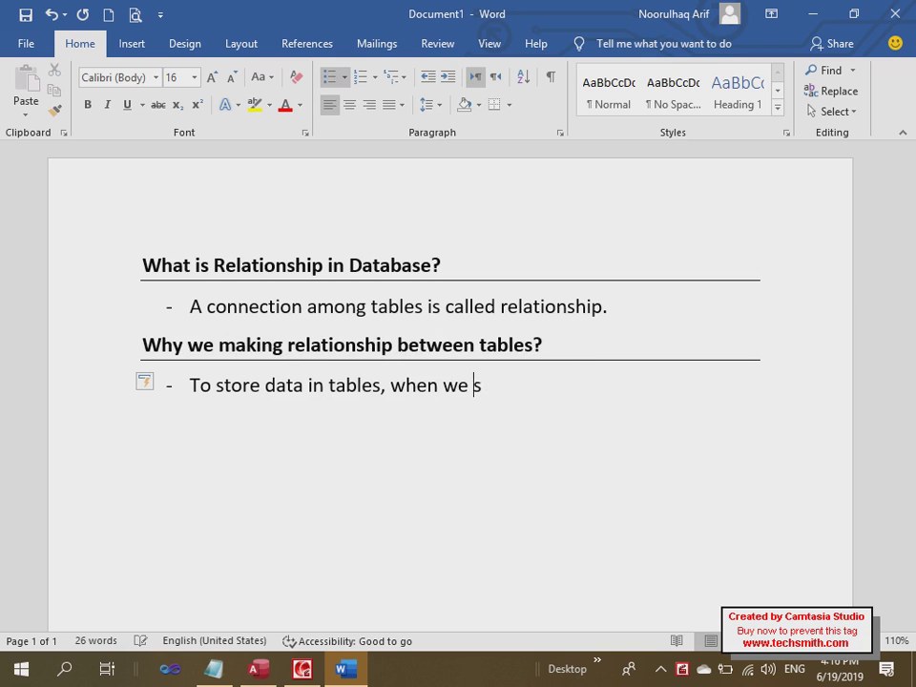
type("tore data in different ")
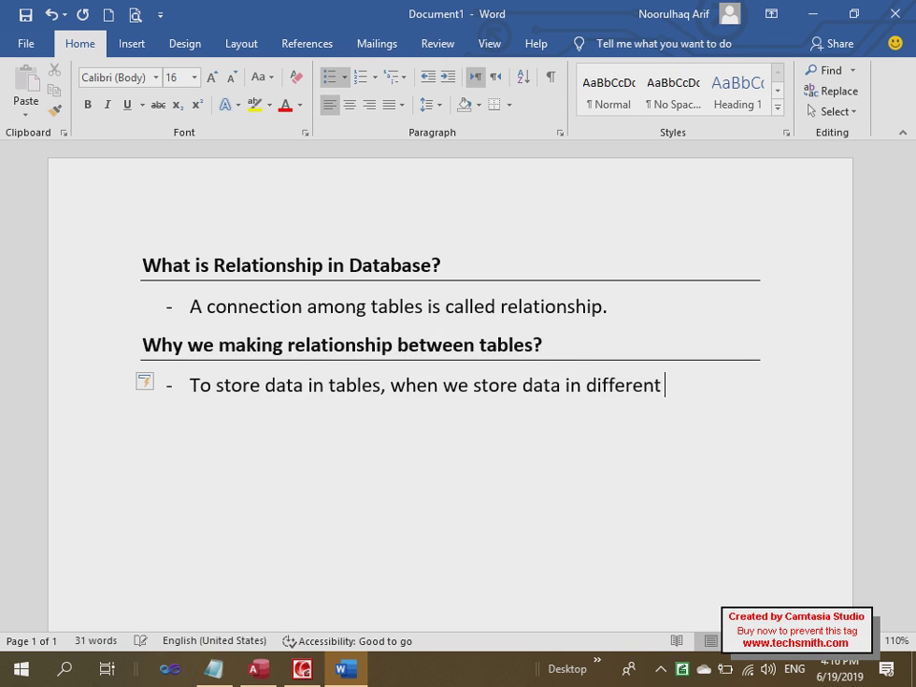
type("tables ")
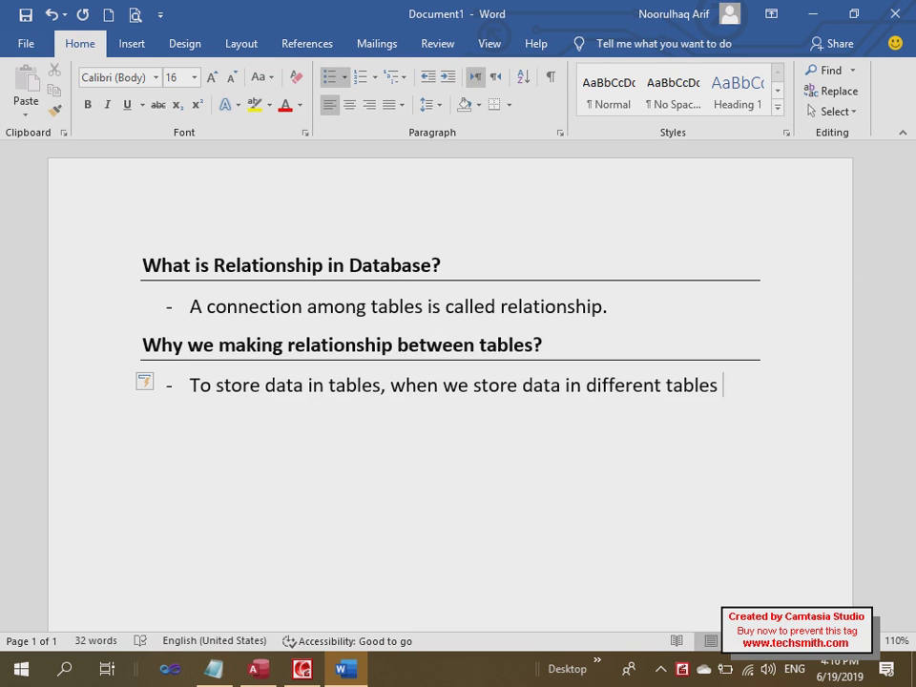
type("they will be o")
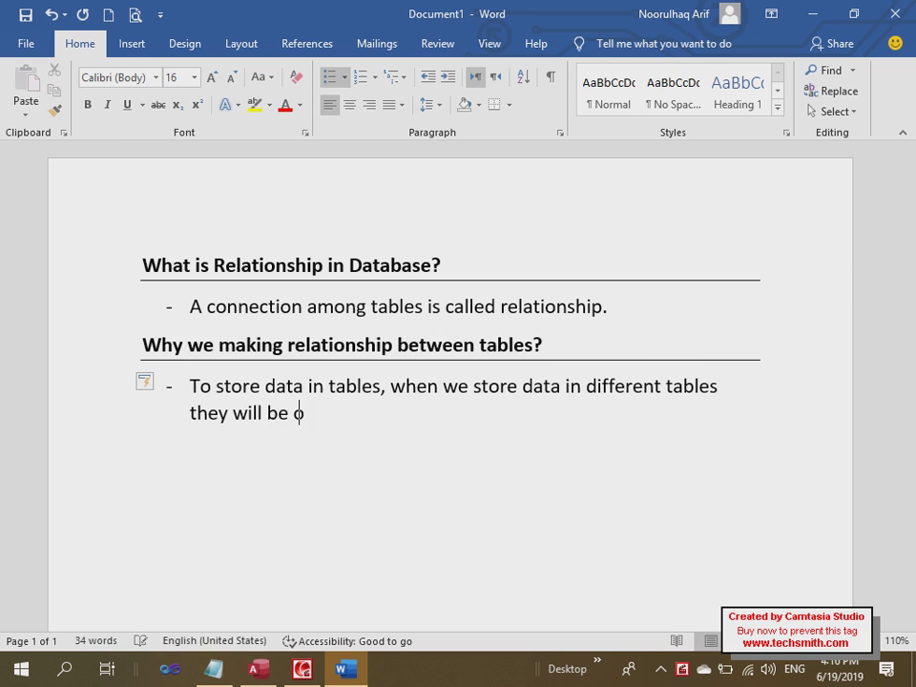
type("rganized")
key("BackSpace")
type(".")
key("Return")
key("BackSpace")
key("BackSpace")
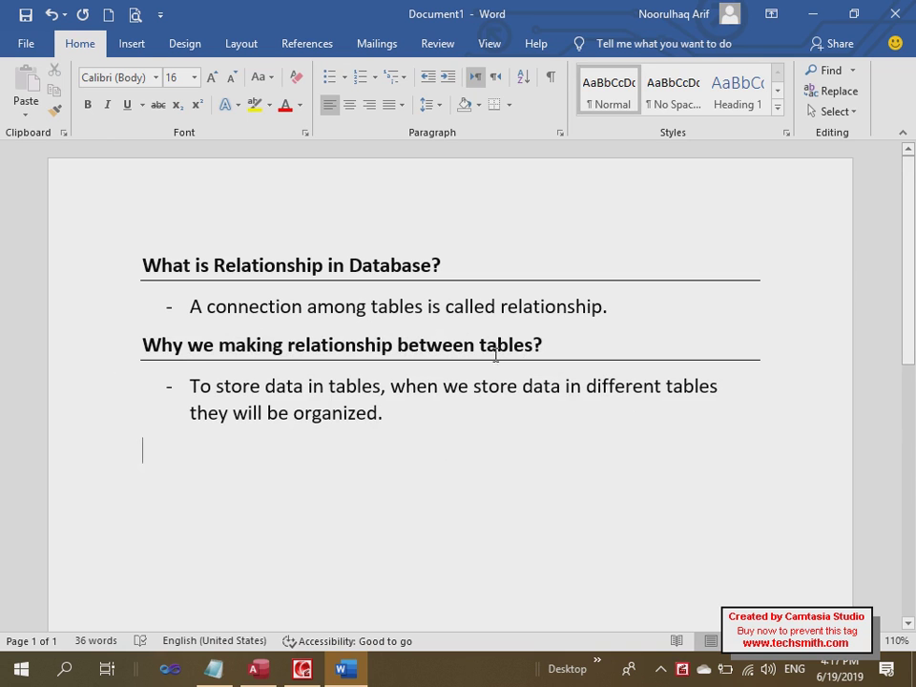
Add a second dash item under the second heading: "Relationship remove duplication of records in table, when remove duplication done in tables then data it self organized."
left_click(387, 413)
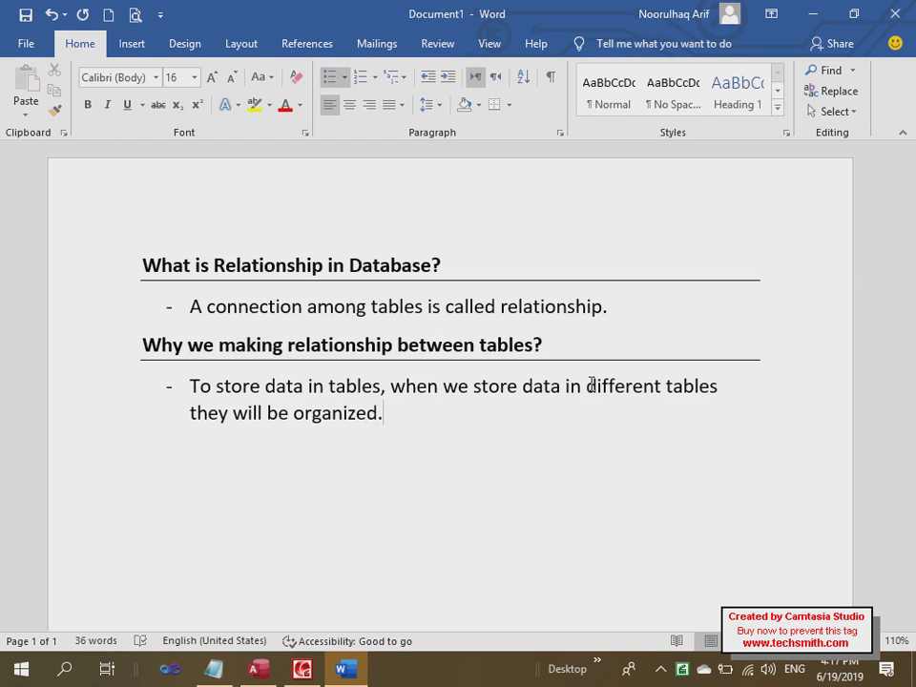
key("Return")
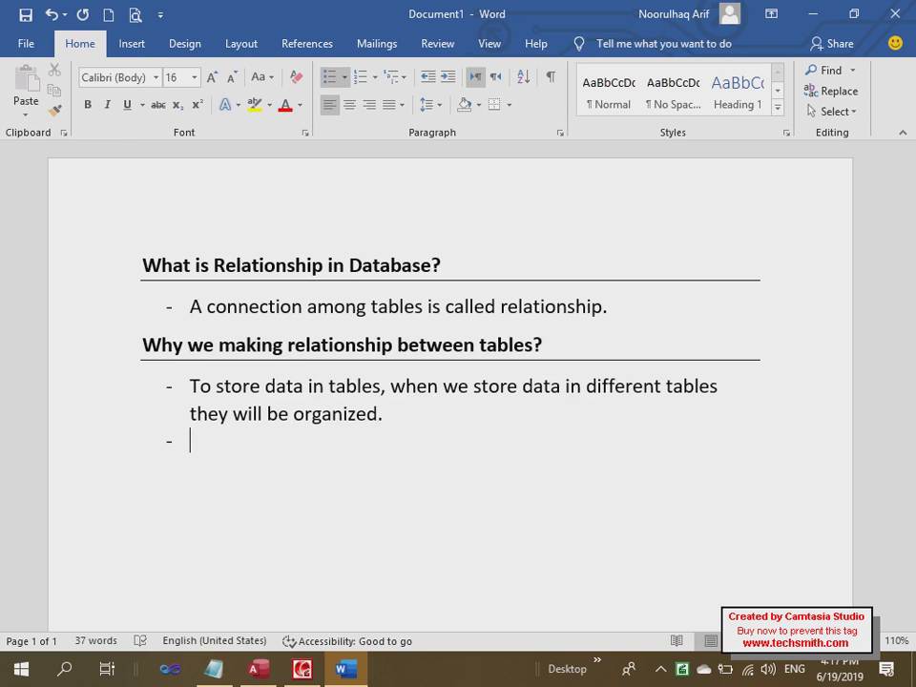
type("relationshi")
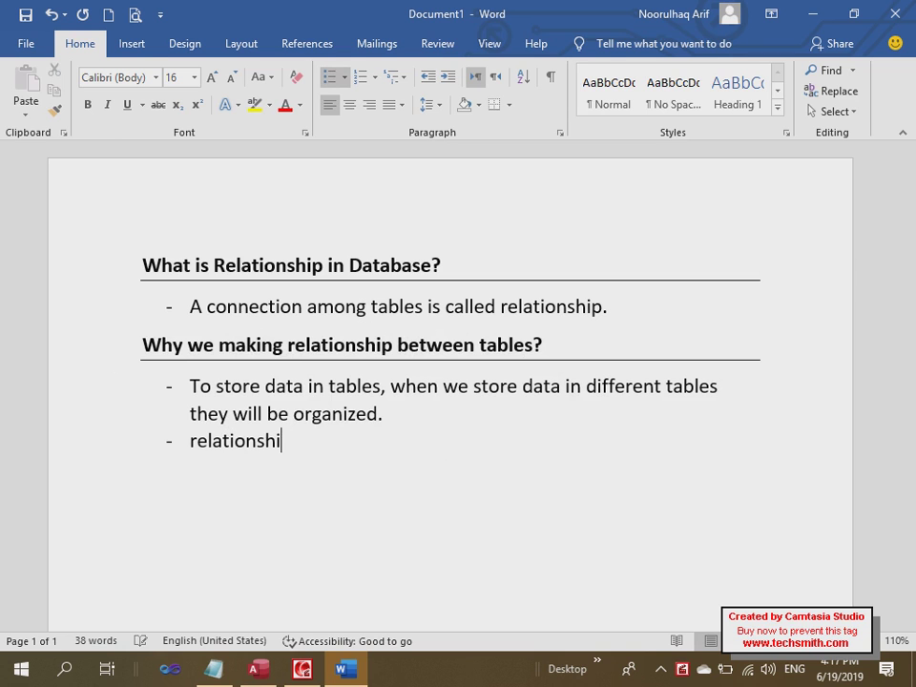
type("p remov")
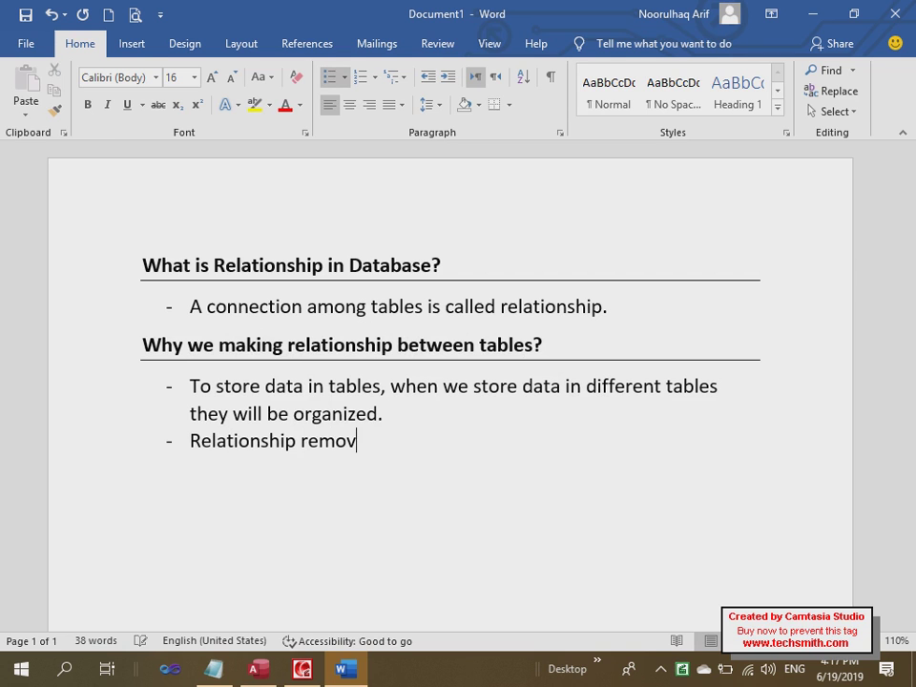
type("e duplication ")
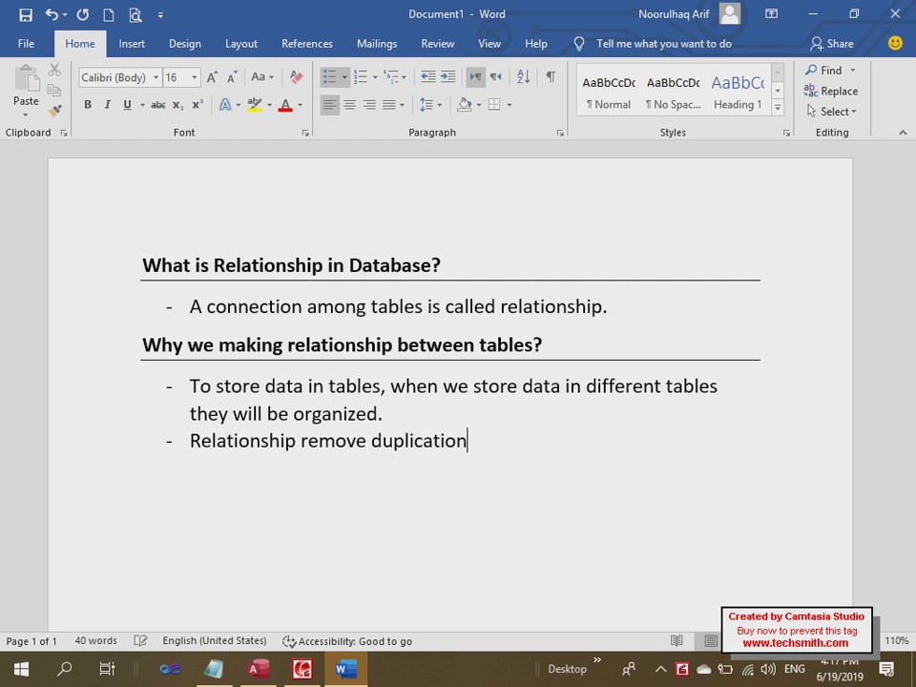
type("of records in table, when ")
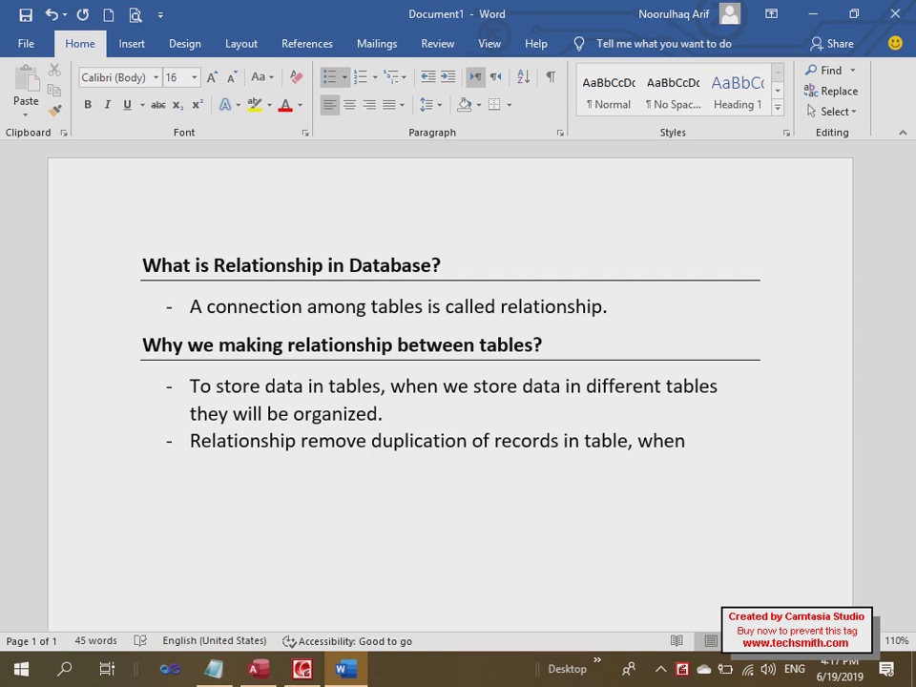
type("remove duplication ")
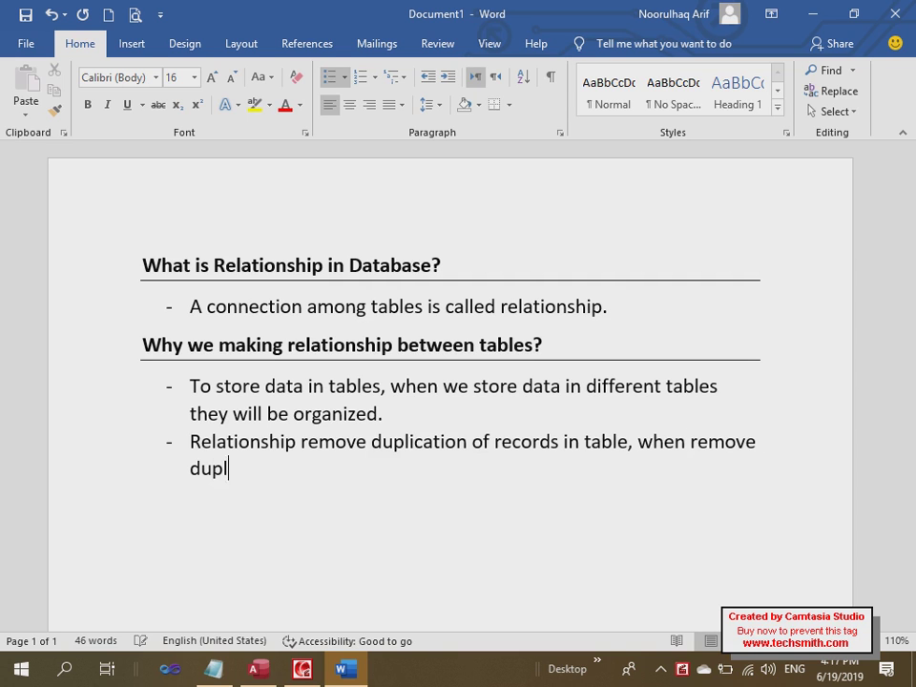
type("done in tables")
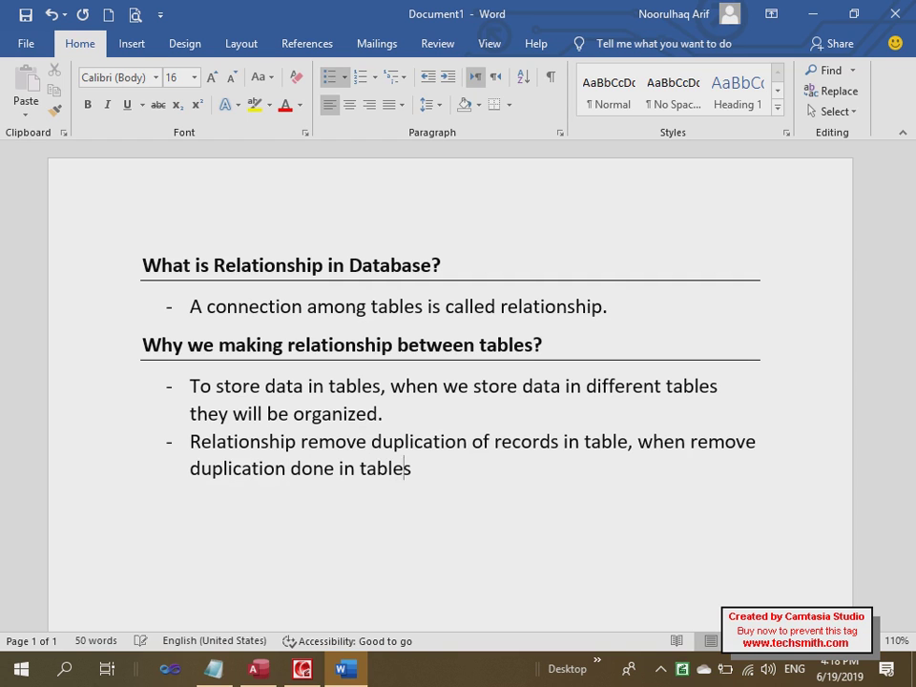
type(" then data it self ")
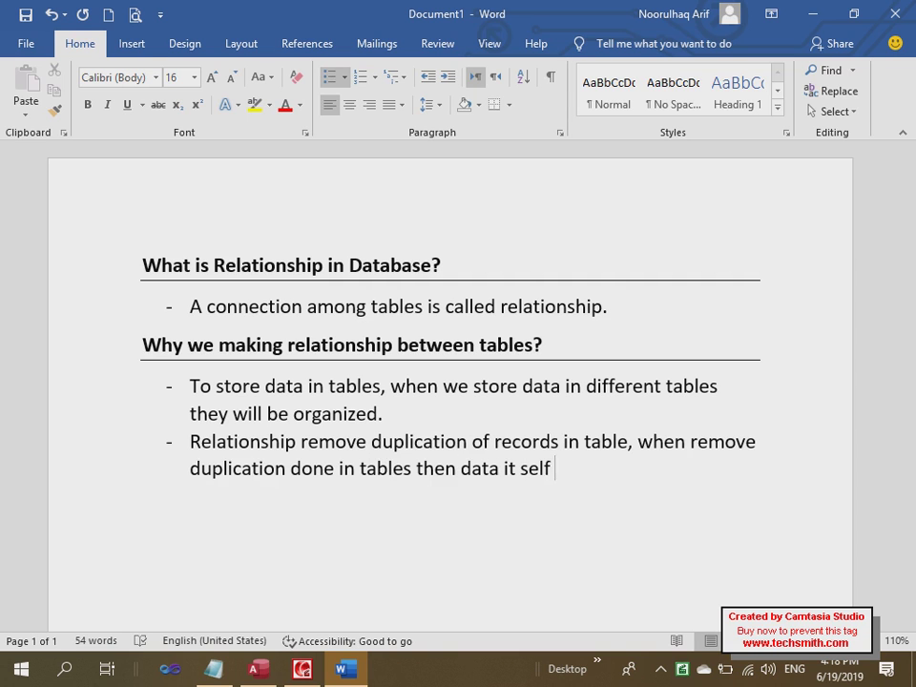
type("orga")
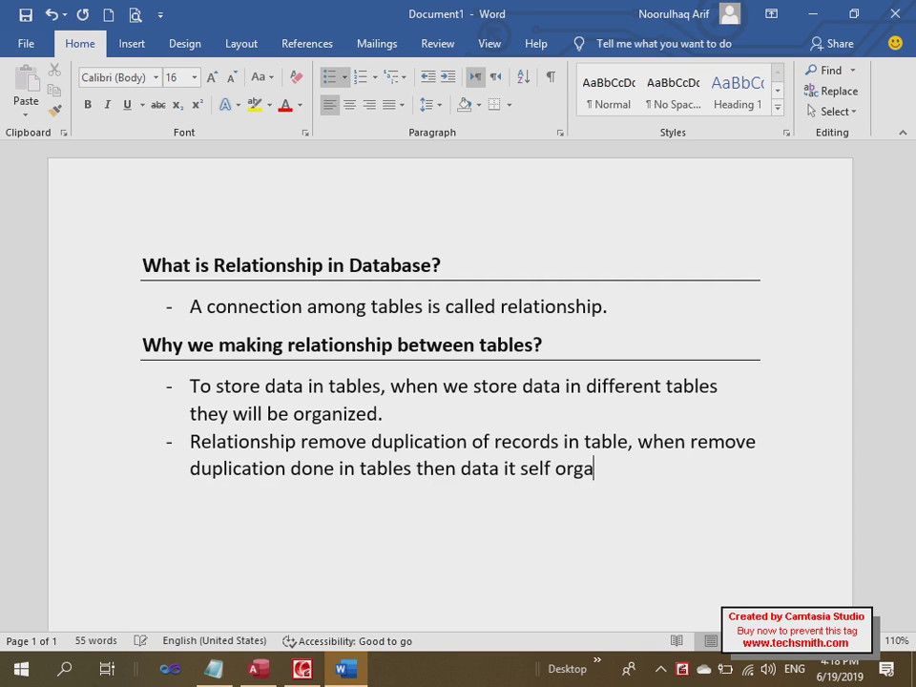
type("nized.")
End the list with an empty unbulleted line and correct "it self" to "itself" in the second dash item
key("Return")
key("BackSpace")
key("BackSpace")
key("BackSpace")
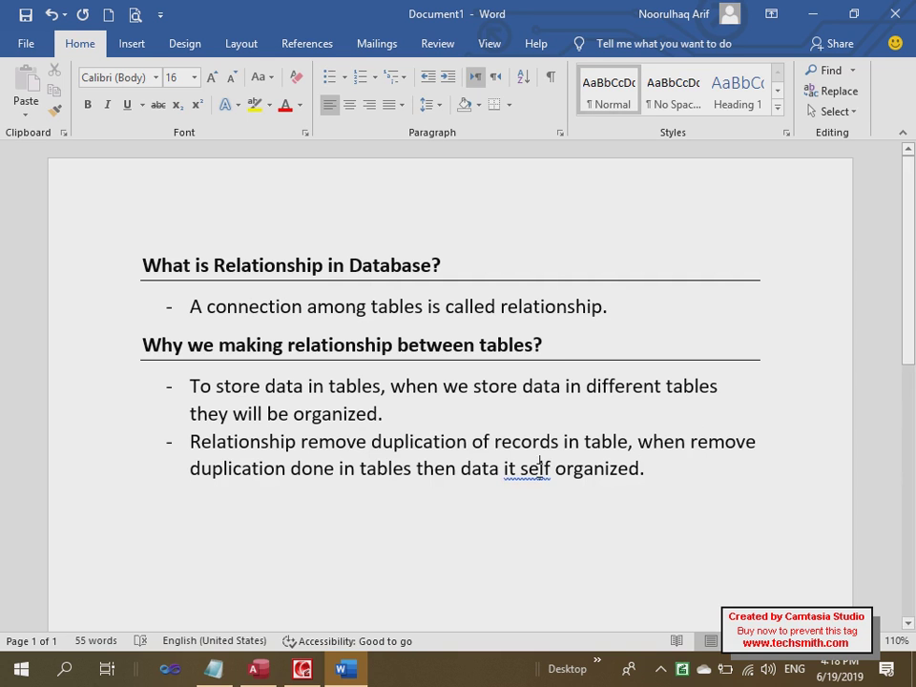
right_click(550, 465)
left_click(473, 239)
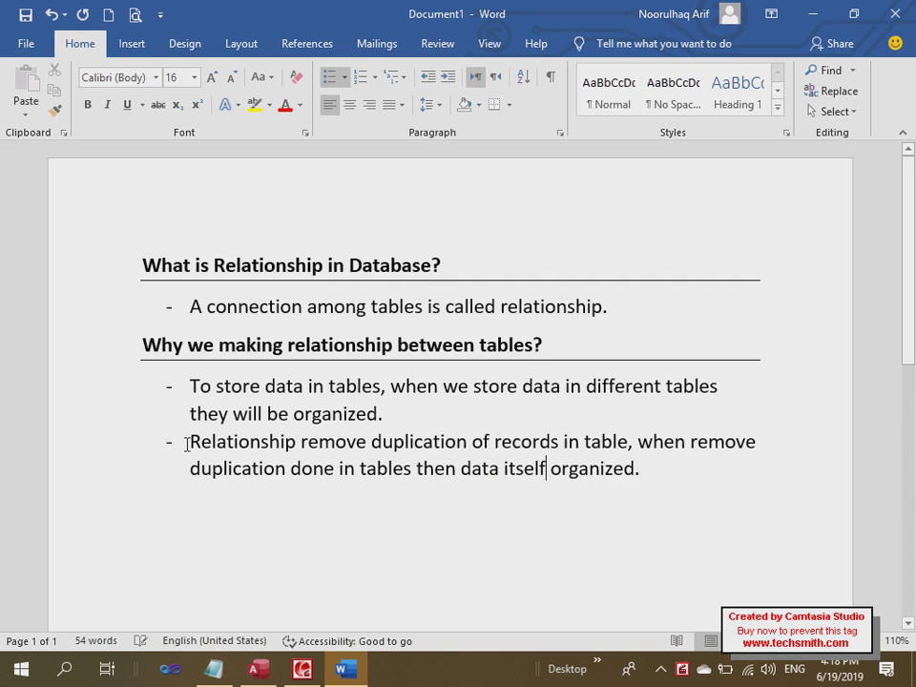
left_click_drag(189, 442, 457, 439)
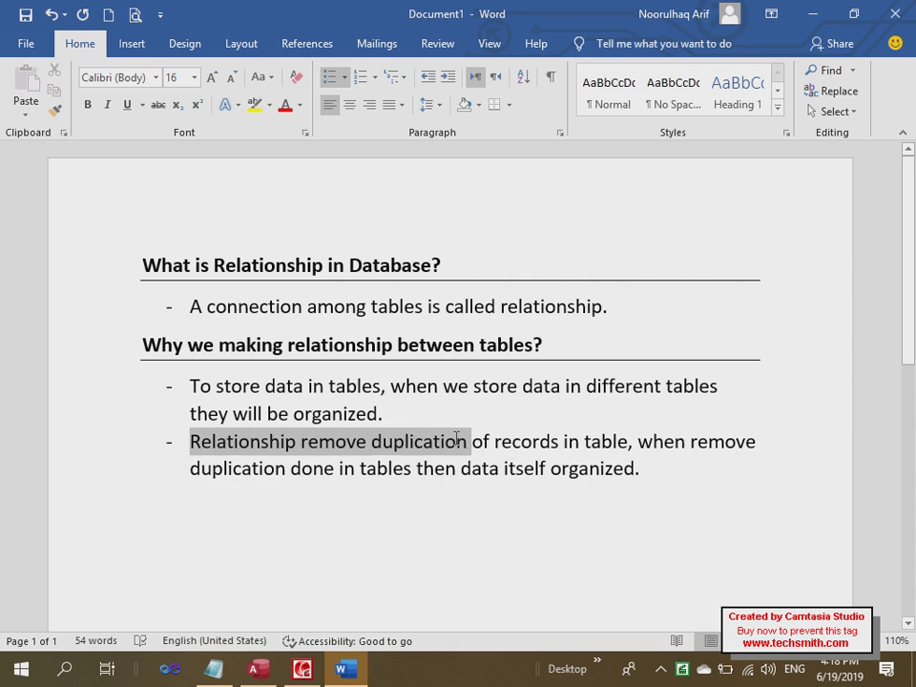
left_click_drag(563, 441, 205, 453)
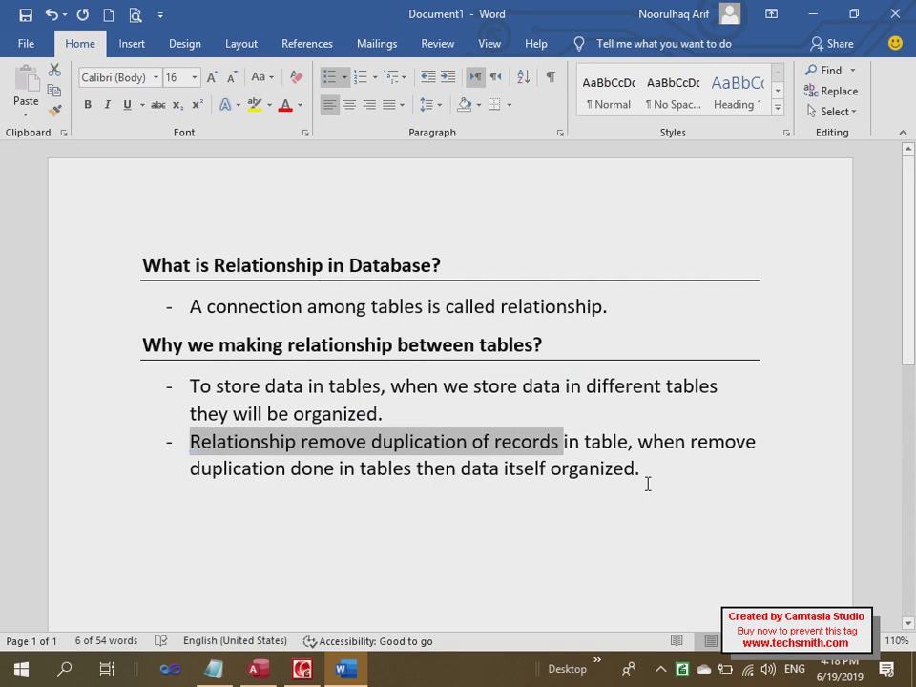
left_click(521, 443)
left_click_drag(564, 443, 168, 439)
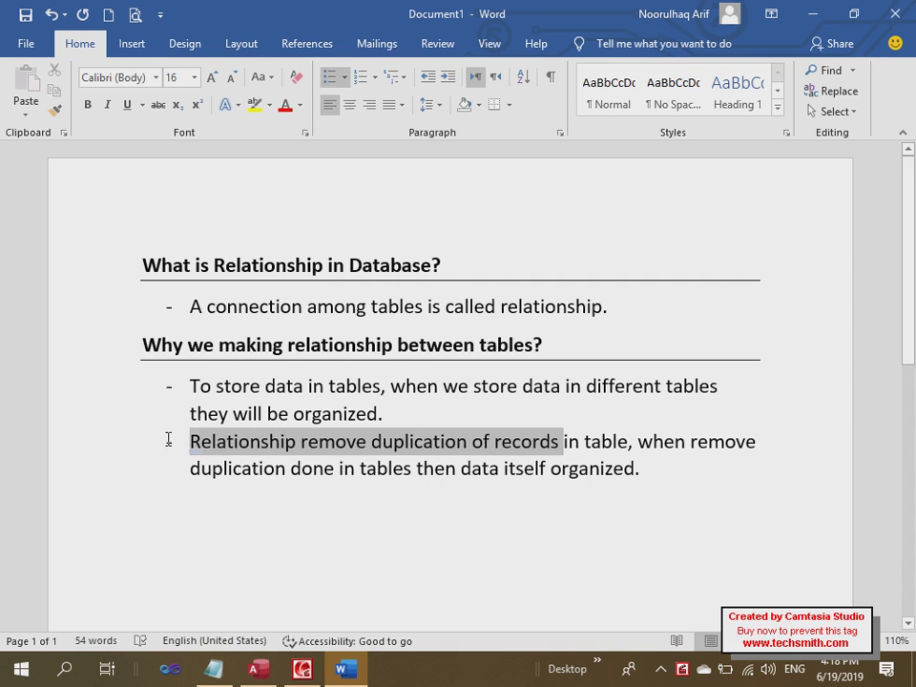
left_click(558, 495)
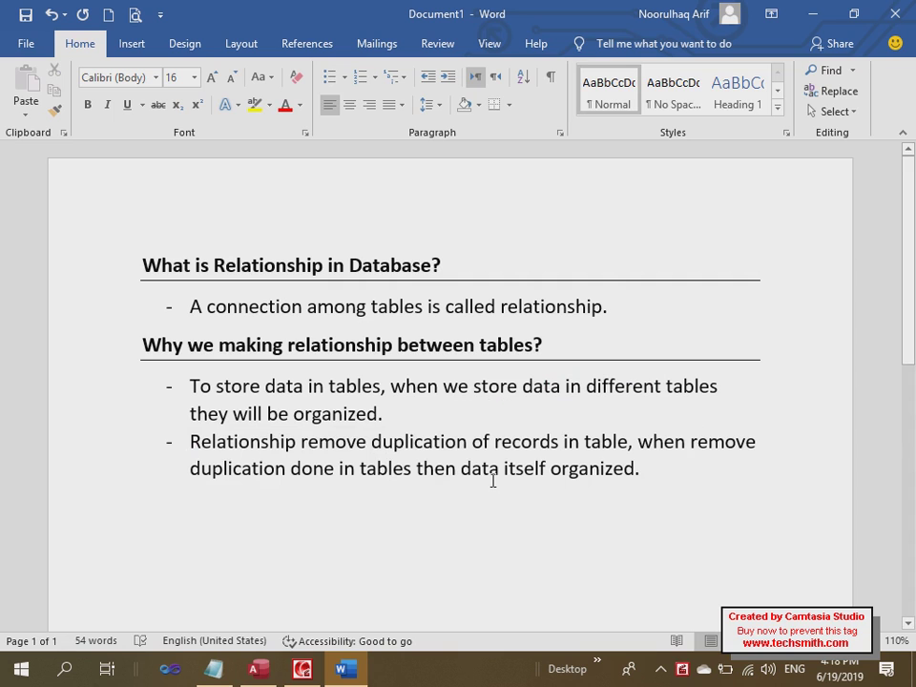
left_click(710, 485)
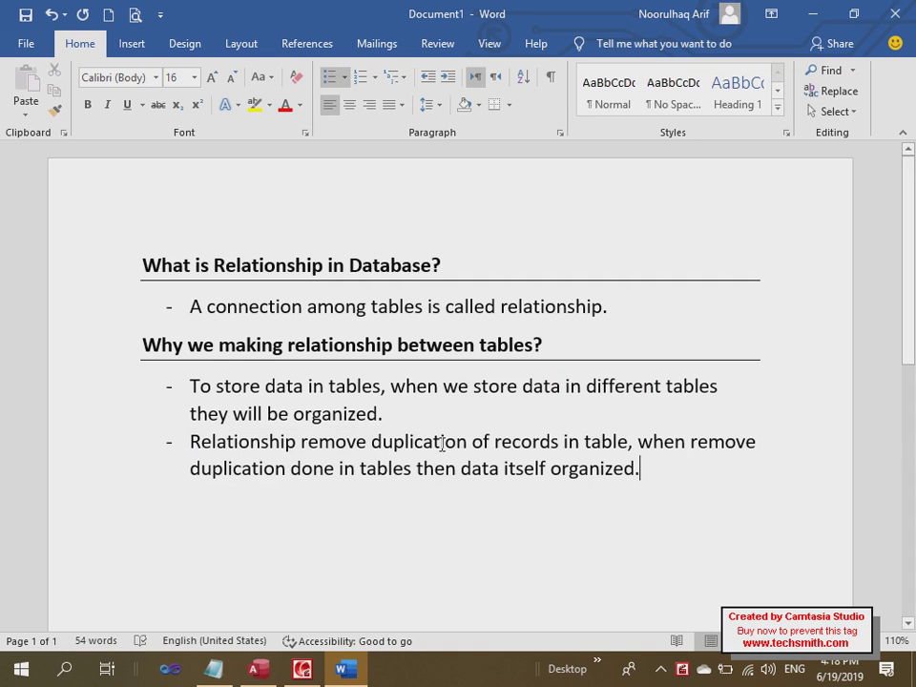
left_click(488, 347)
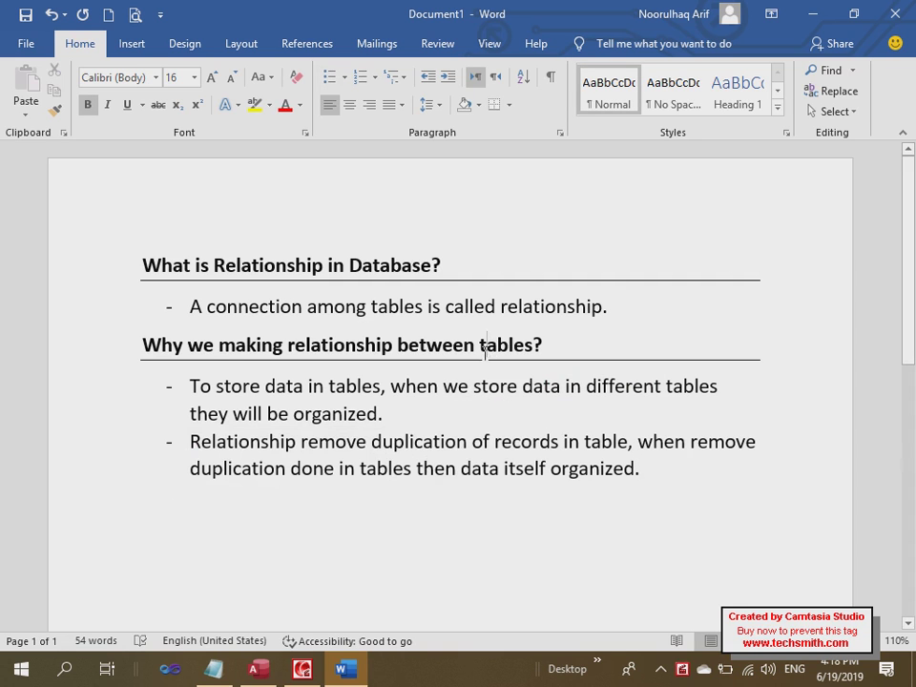
Write the line "Example: of relationship." below the dash list and start a new line beneath it
left_click(263, 498)
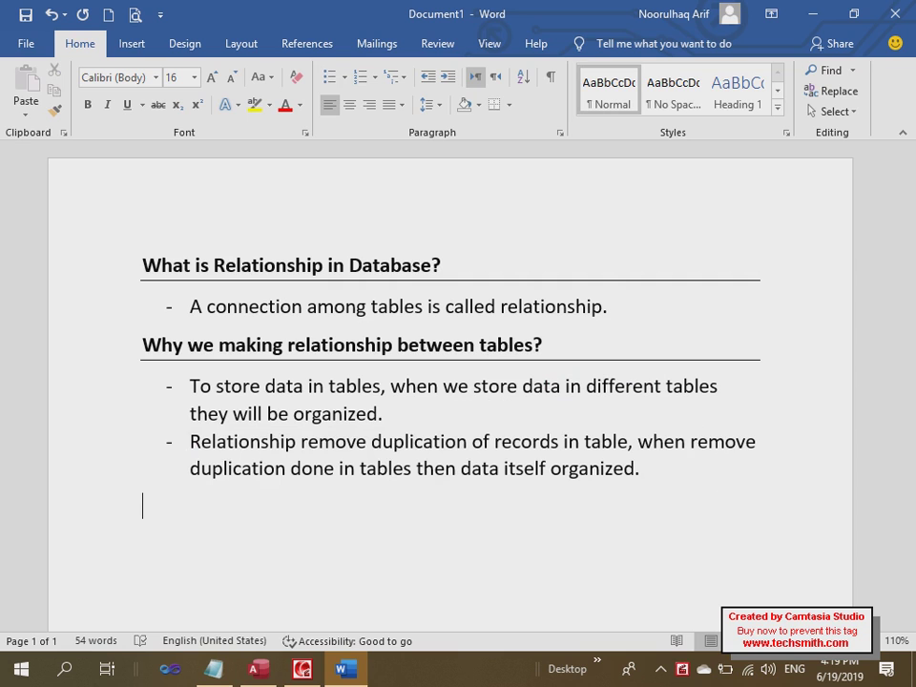
type("example")
key("BackSpace")
type(": of ")
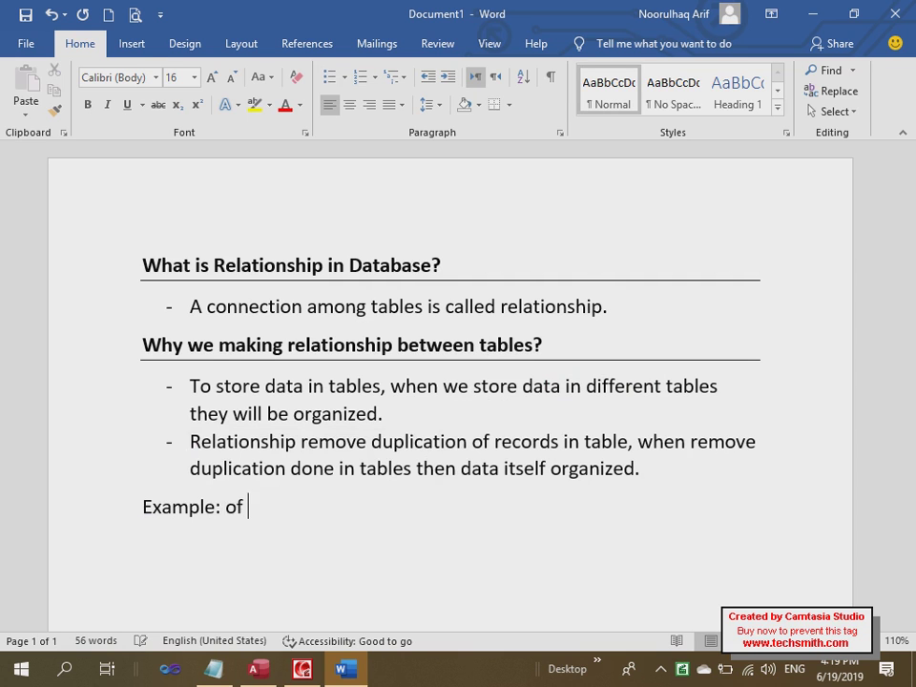
type("relationship.")
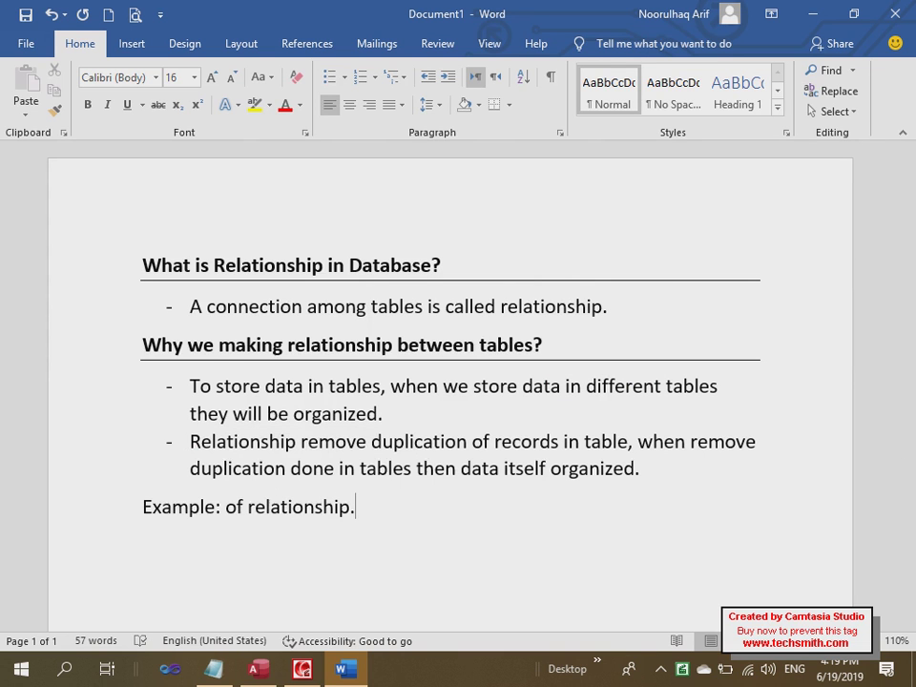
scroll(711, 430, "down", 3)
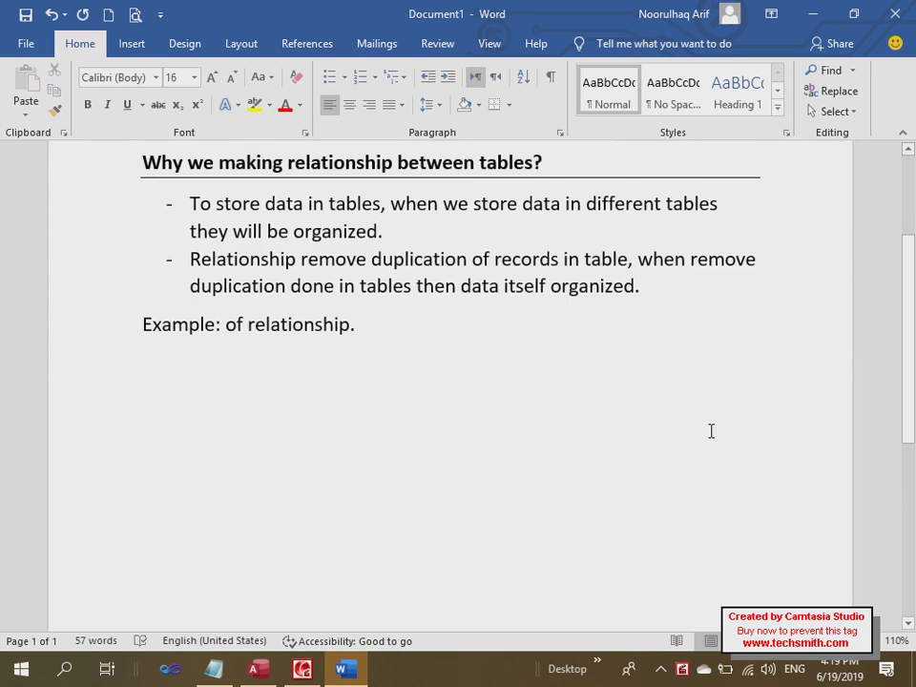
key("Return")
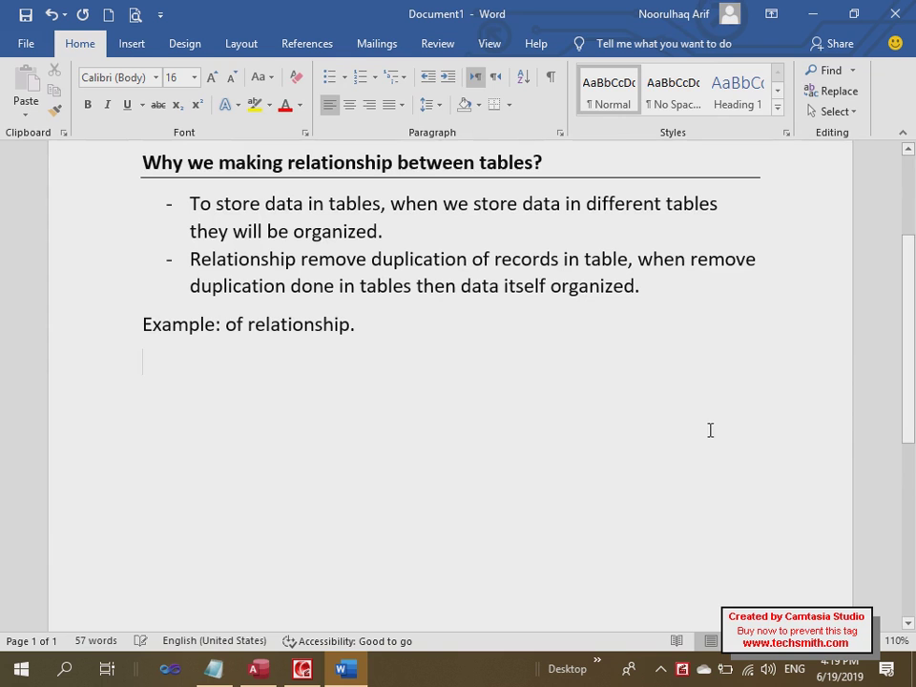
Write "Non-Organized data in table." below the example line, accepting the hyphenation correction, and continue on the empty line beneath it
left_click(143, 44)
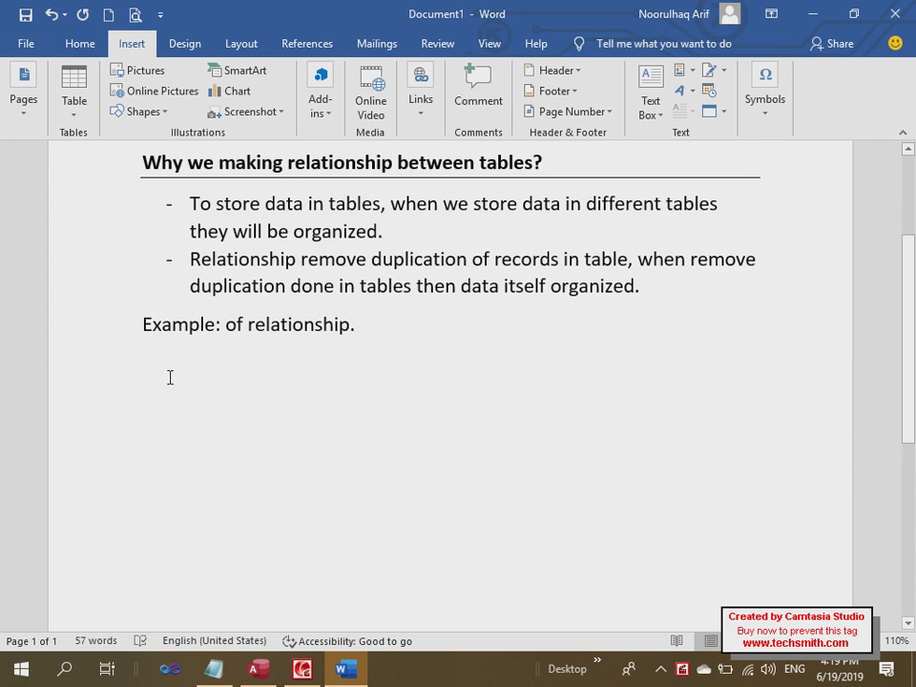
type("Non O")
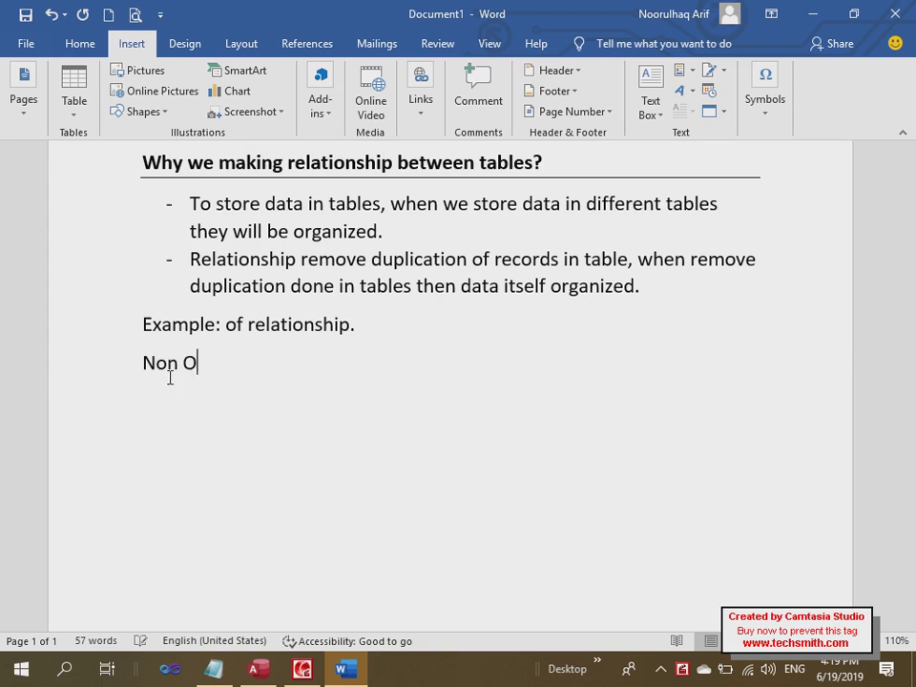
type("rganiz")
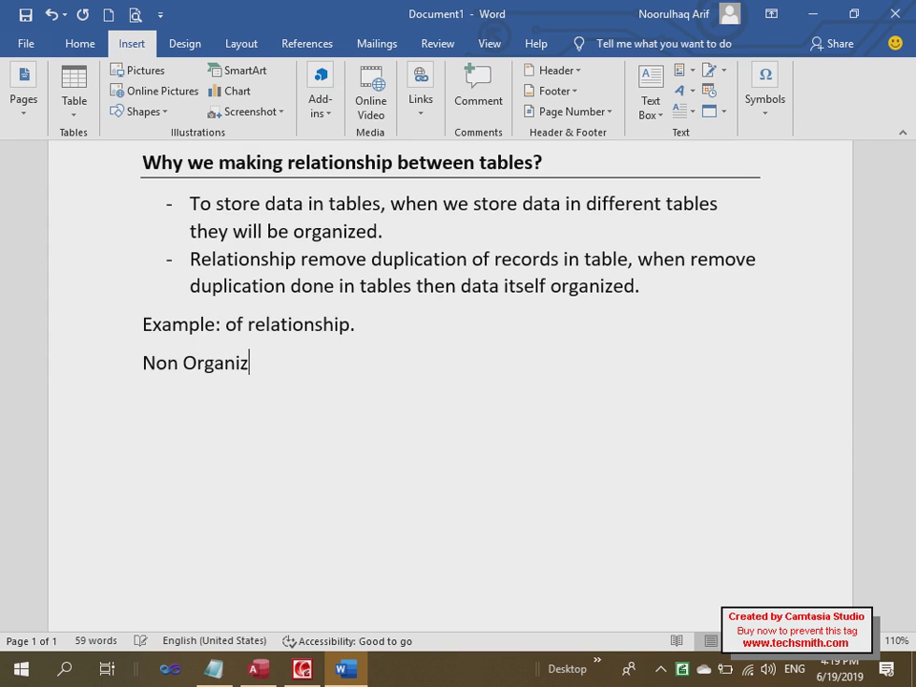
type("ed data in table.")
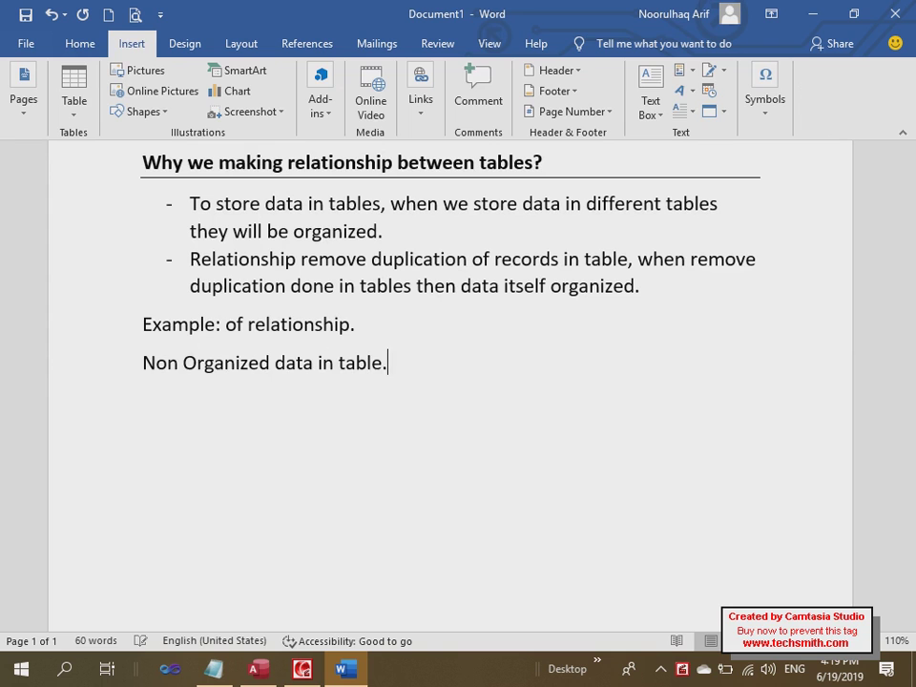
key("Return")
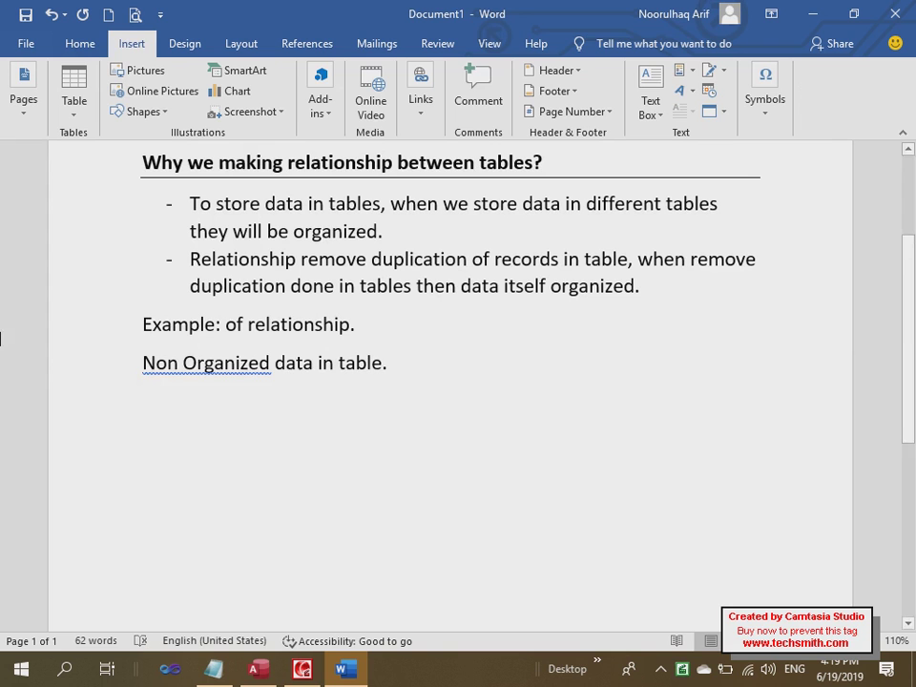
right_click(253, 364)
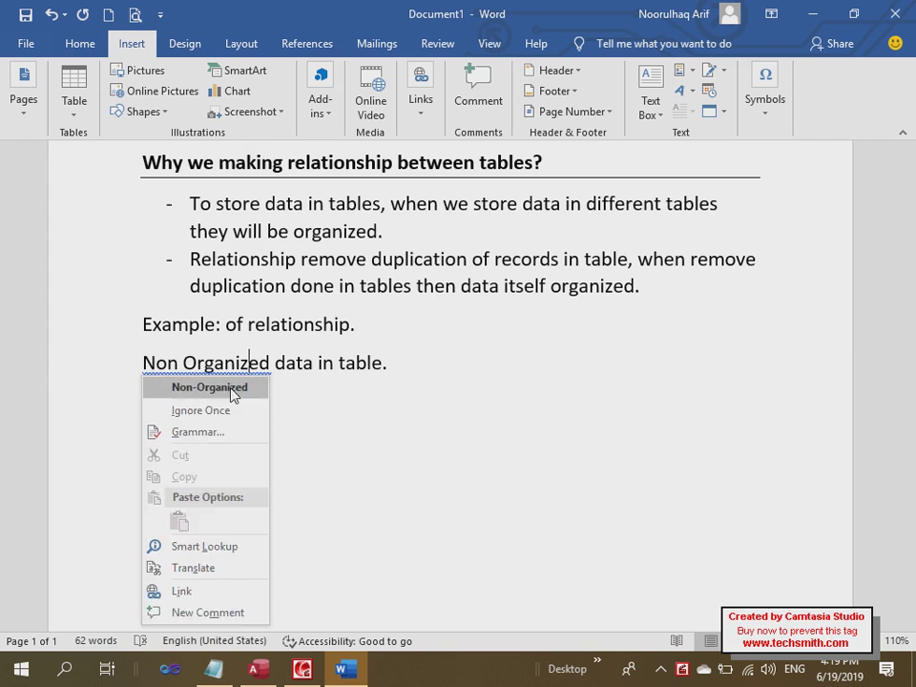
left_click(232, 384)
left_click(423, 394)
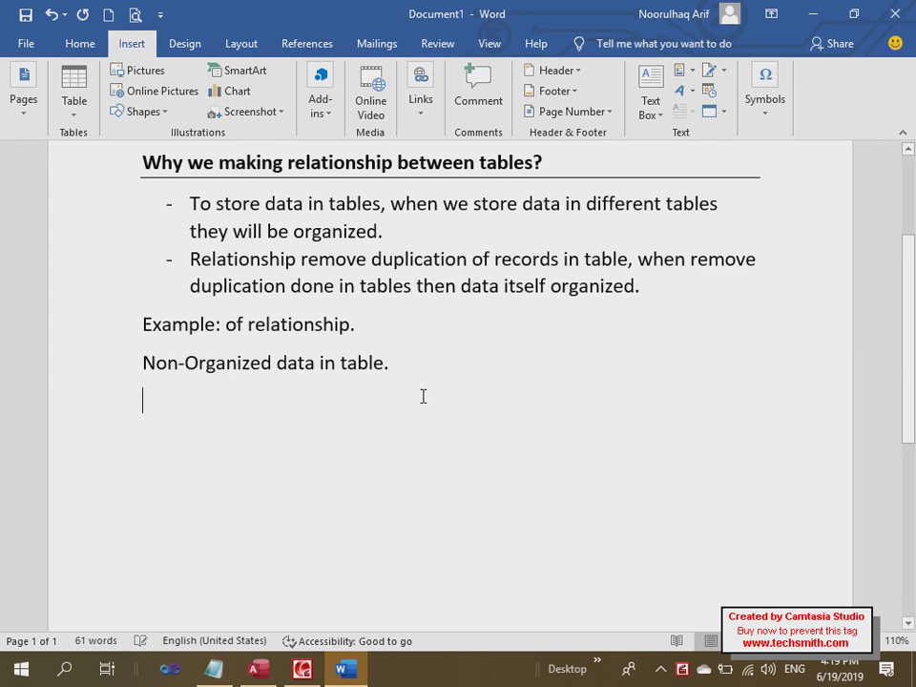
Make the line "Example: of relationship." bold and colour its text red
left_click(90, 317)
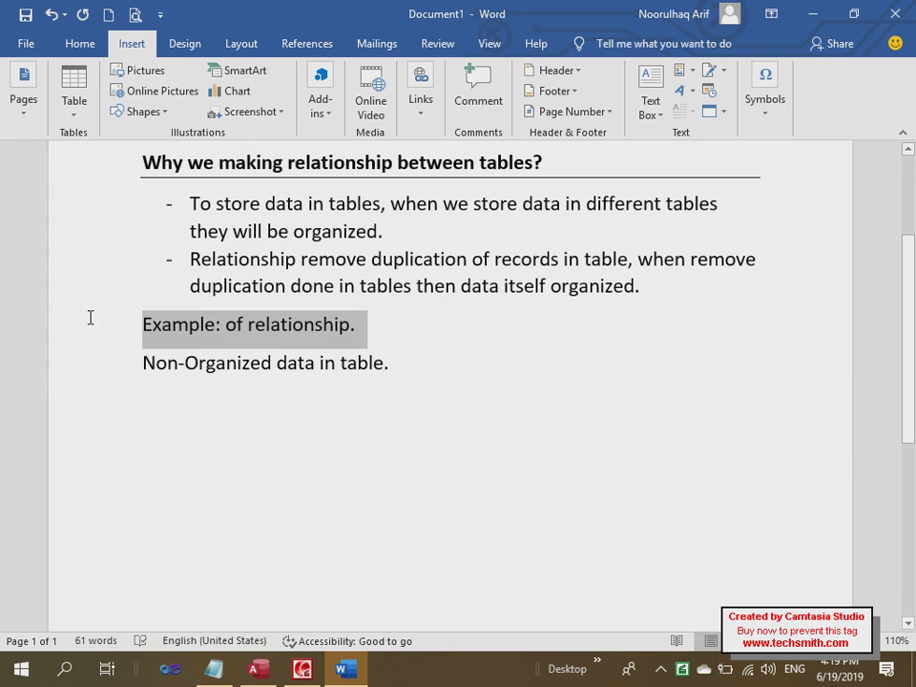
key("ctrl+b")
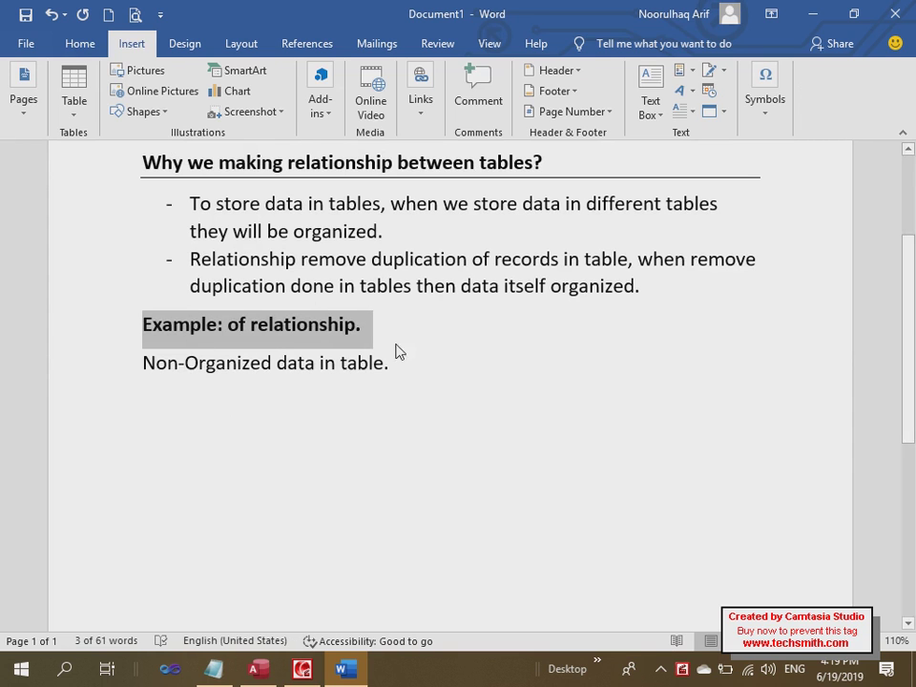
left_click_drag(381, 331, 215, 350)
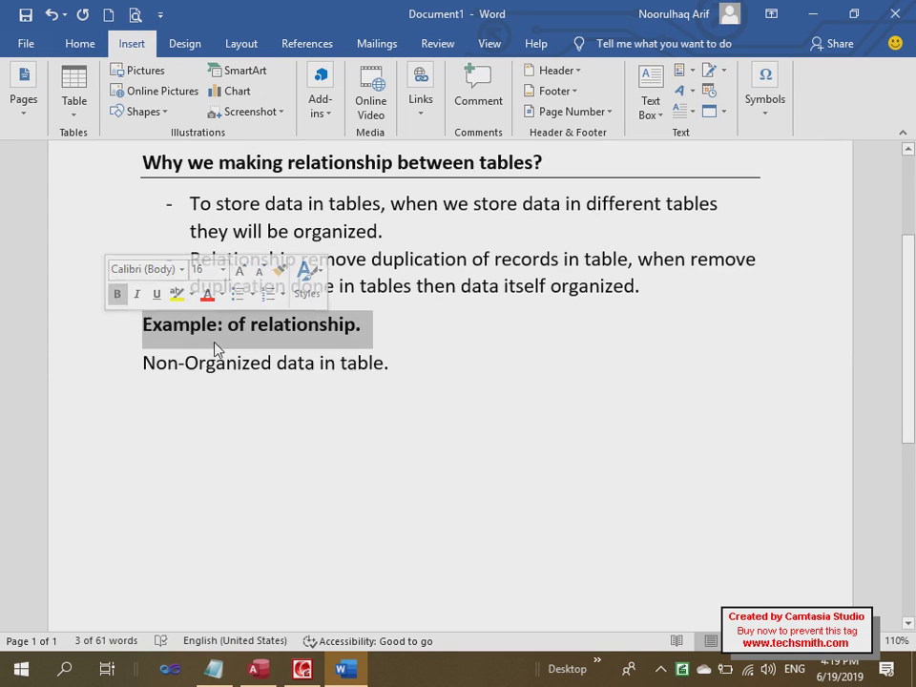
left_click(208, 294)
Insert a table with five columns and three rows beneath the line "Non-Organized data in table."
left_click(276, 395)
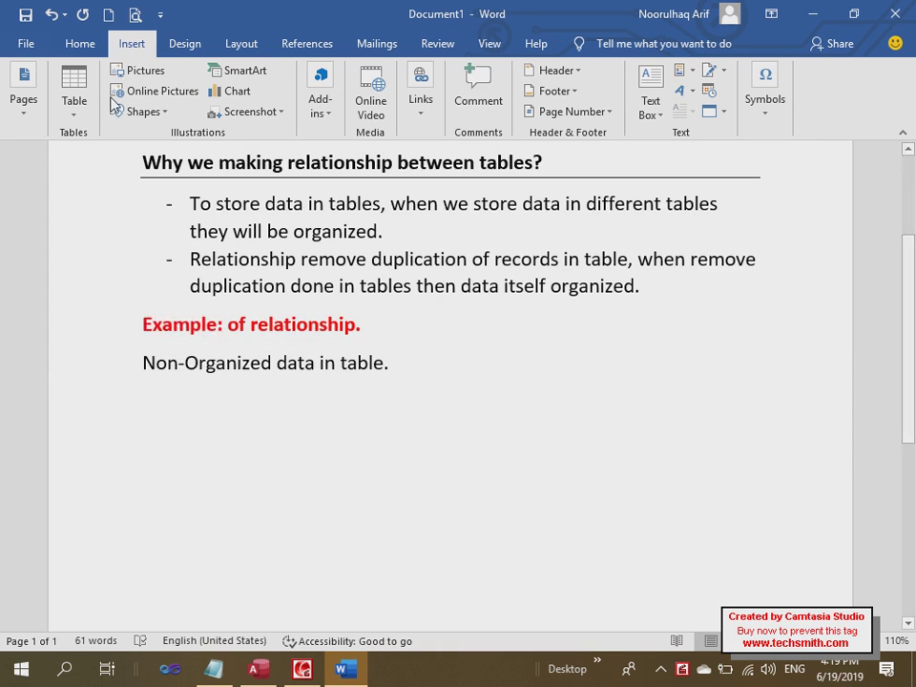
left_click(74, 100)
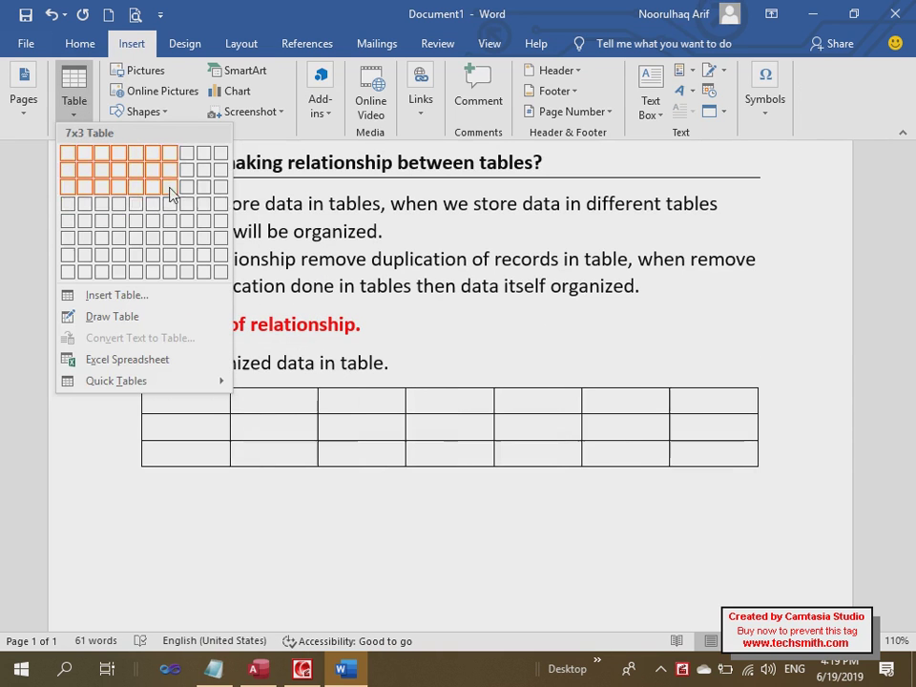
left_click(137, 187)
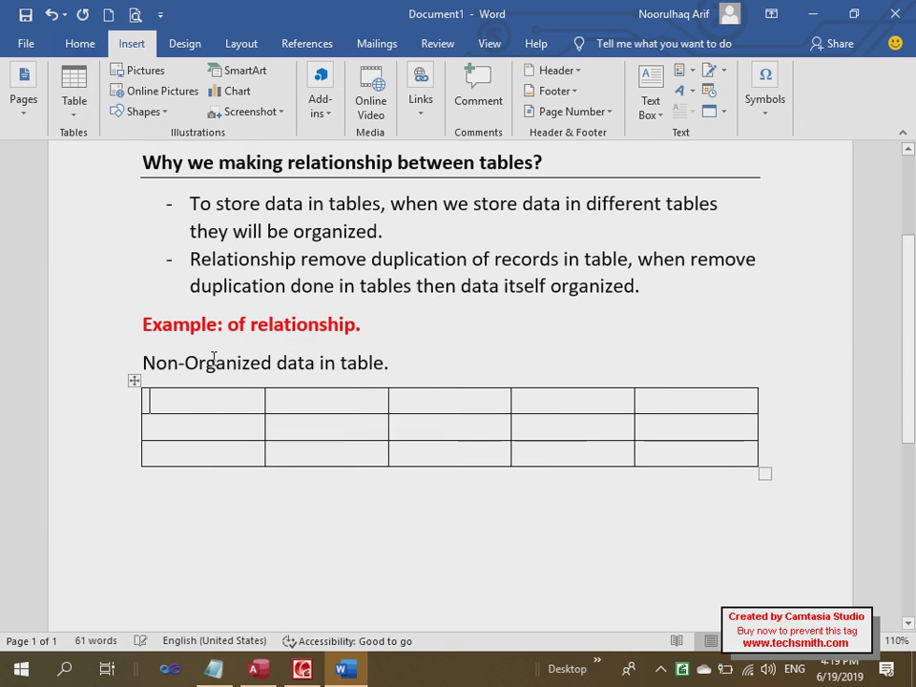
Fill the new table's header row with StdID, StdName, Course, Fee and Date
type("StdID")
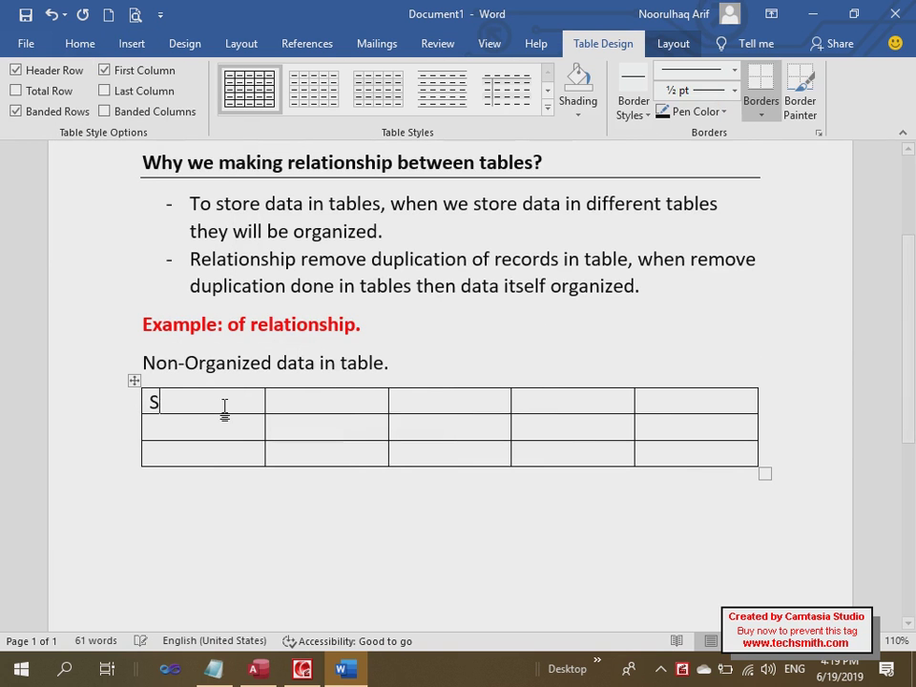
key("Tab")
type("StdName")
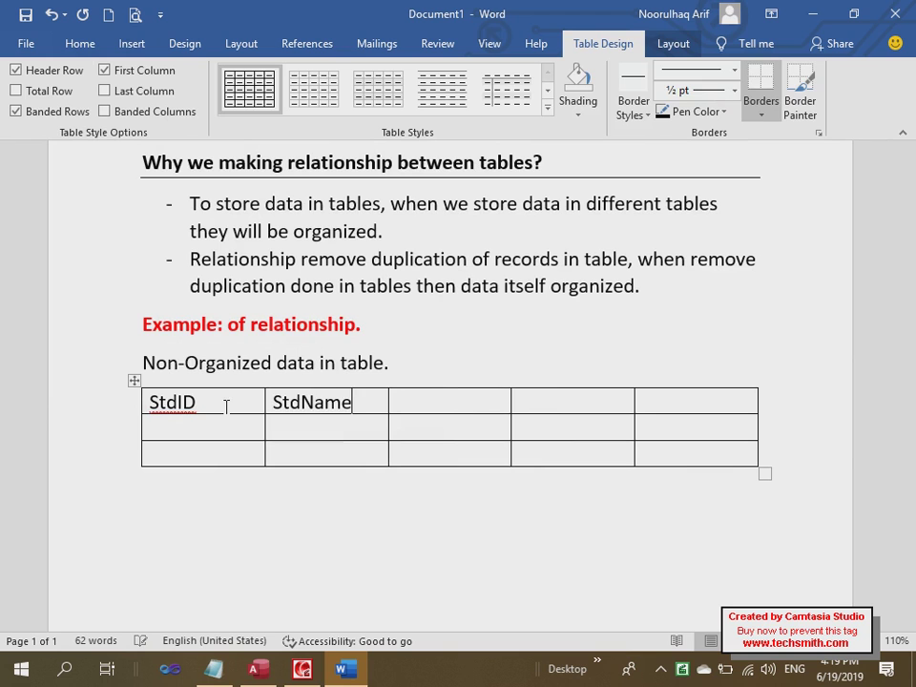
key("Tab")
type("Course")
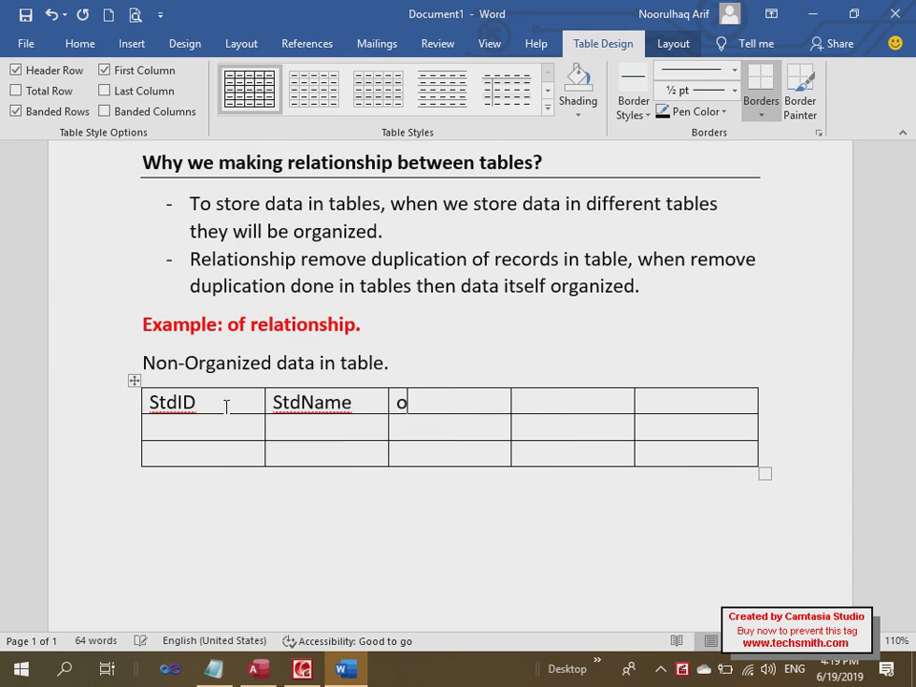
key("Tab")
type("Fee")
key("Tab")
type("Date")
key("Tab")
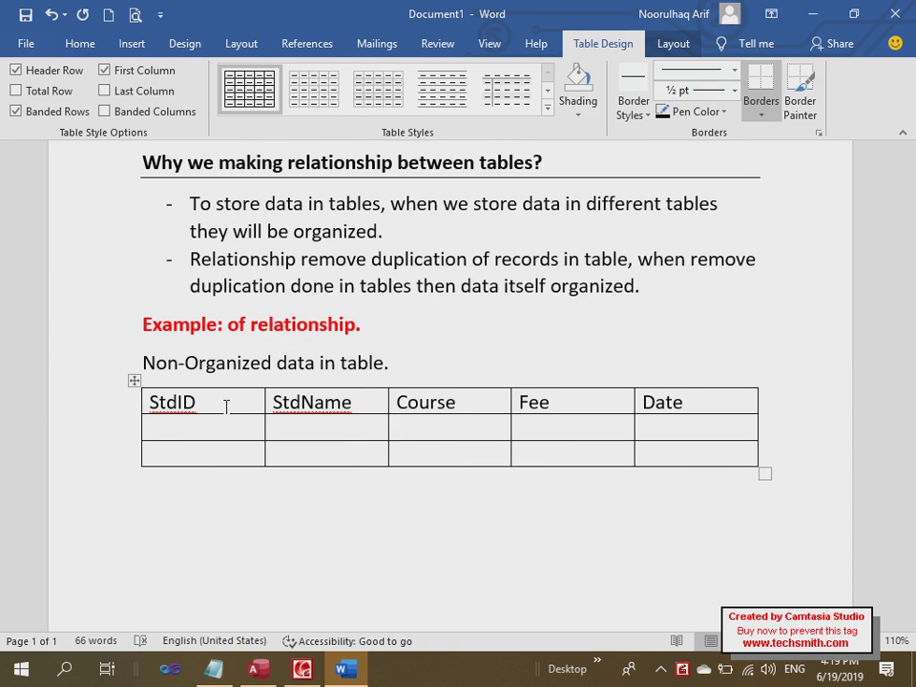
Fill the first data row with StdID 101, the student's name, course DIT, fee 2000 and date 2019
type("101")
key("Tab")
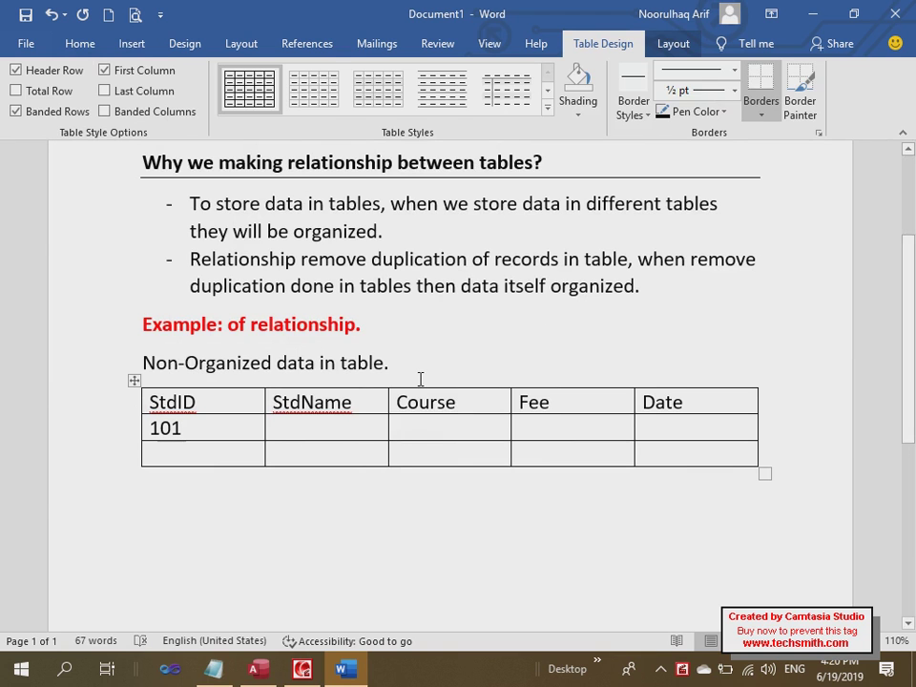
type("Ali")
key("Tab")
type("DIT")
key("Tab")
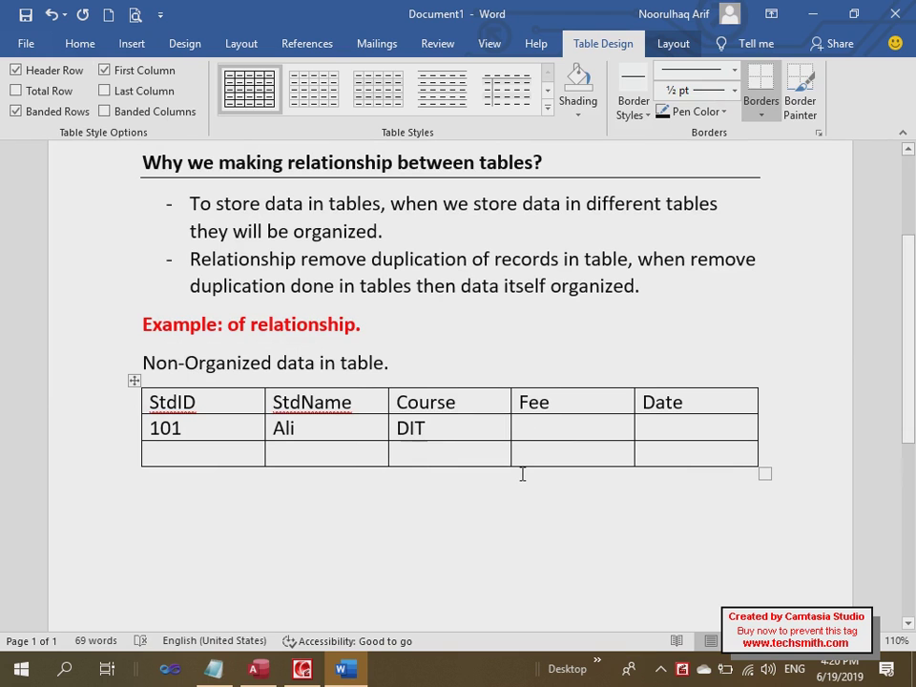
type("2000")
key("Tab")
type("2019")
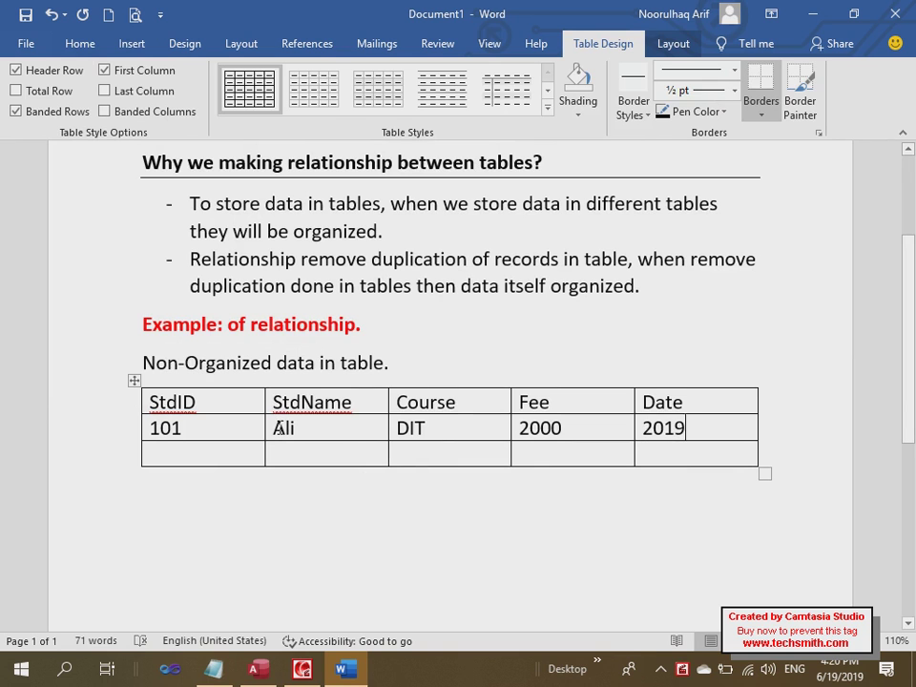
left_click_drag(252, 423, 699, 418)
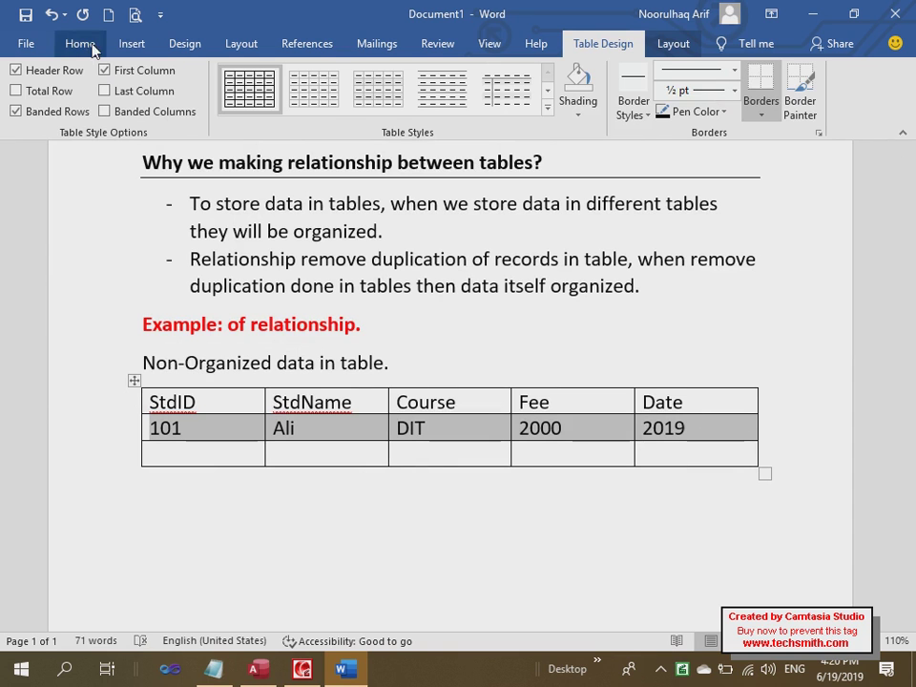
left_click(85, 44)
left_click(338, 427)
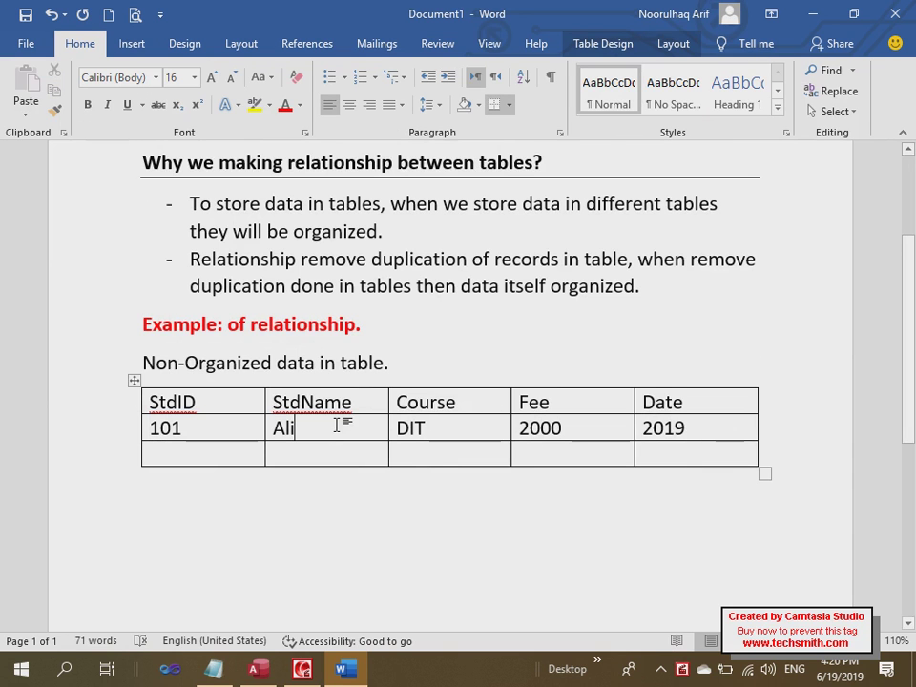
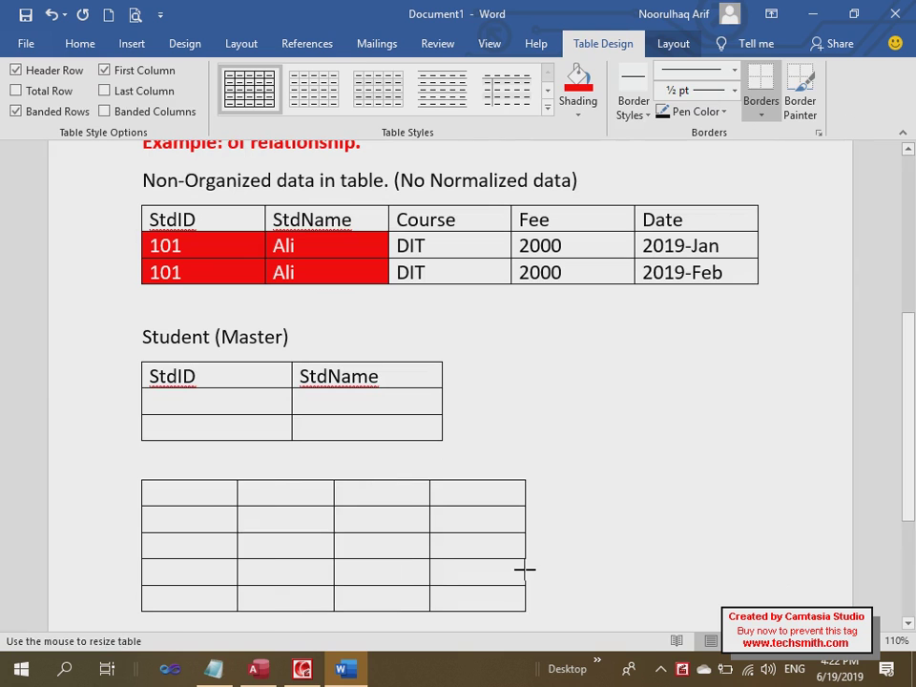
Fill the header row of the empty four-column table below the Student (Master) table with StdID, Course, Fee and Date
type("StdID")
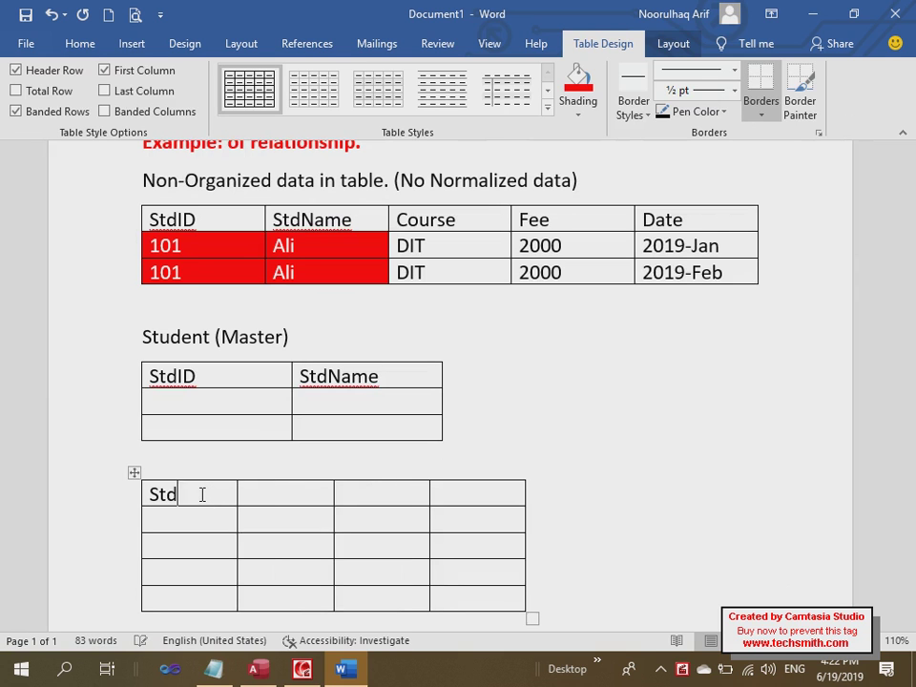
key("Tab")
type("Course ")
type("Fee")
key("Tab")
type("Date")
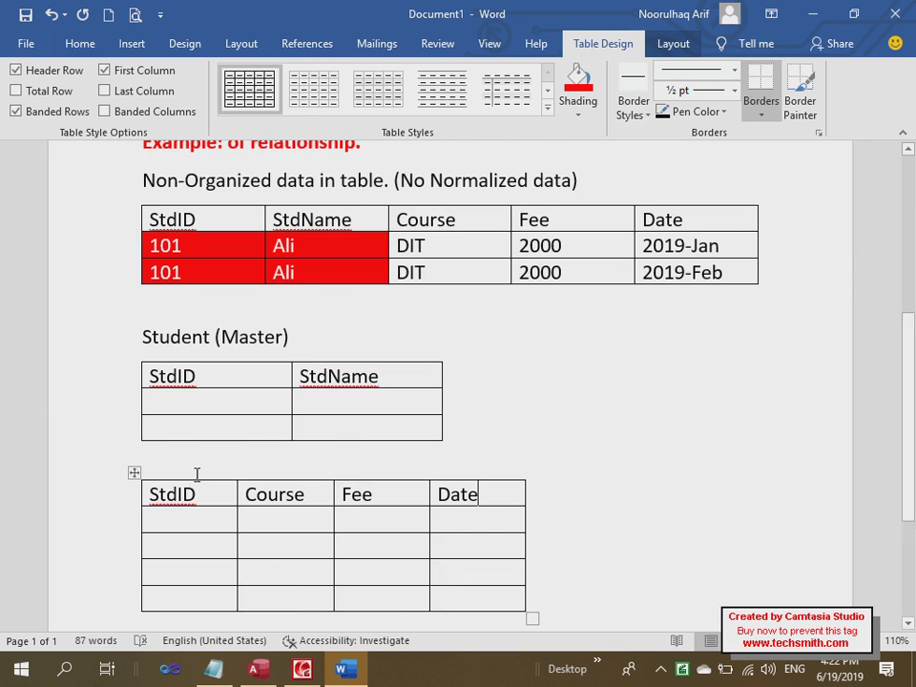
Add "(pk)" after the StdID header in the Student (Master) table
scroll(197, 474, "down", 1)
left_click(219, 342)
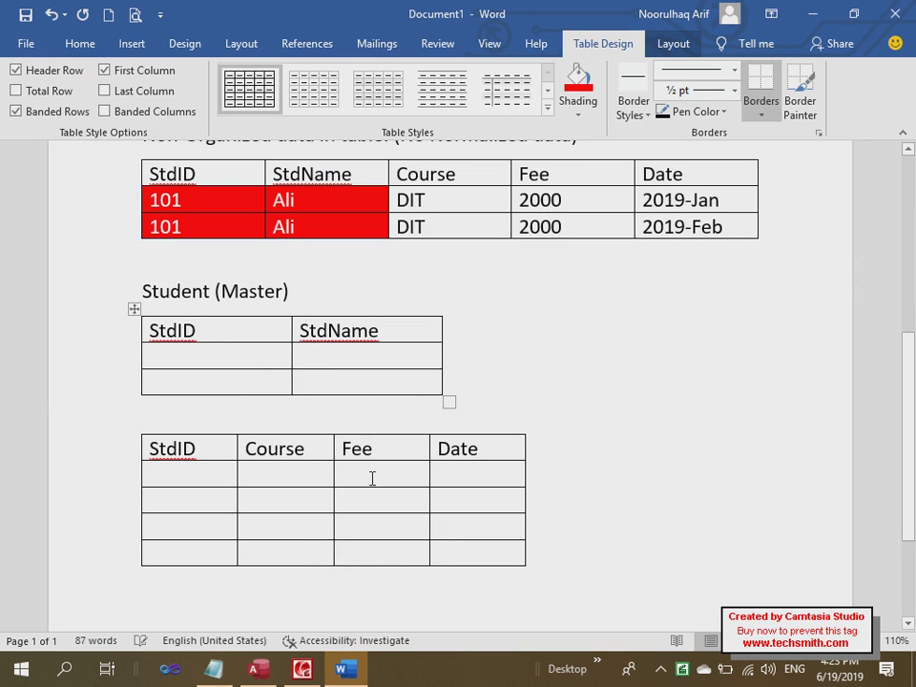
type("(pk)")
left_click_drag(216, 331, 213, 330)
left_click(192, 353)
left_click_drag(206, 330, 186, 356)
left_click(191, 346)
left_click(232, 331)
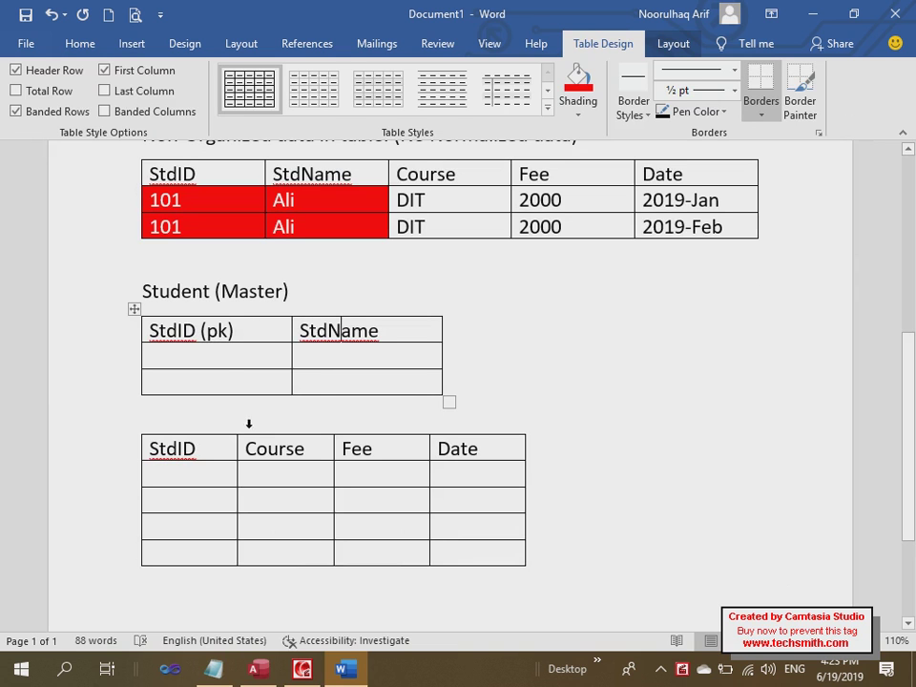
double_click(212, 332)
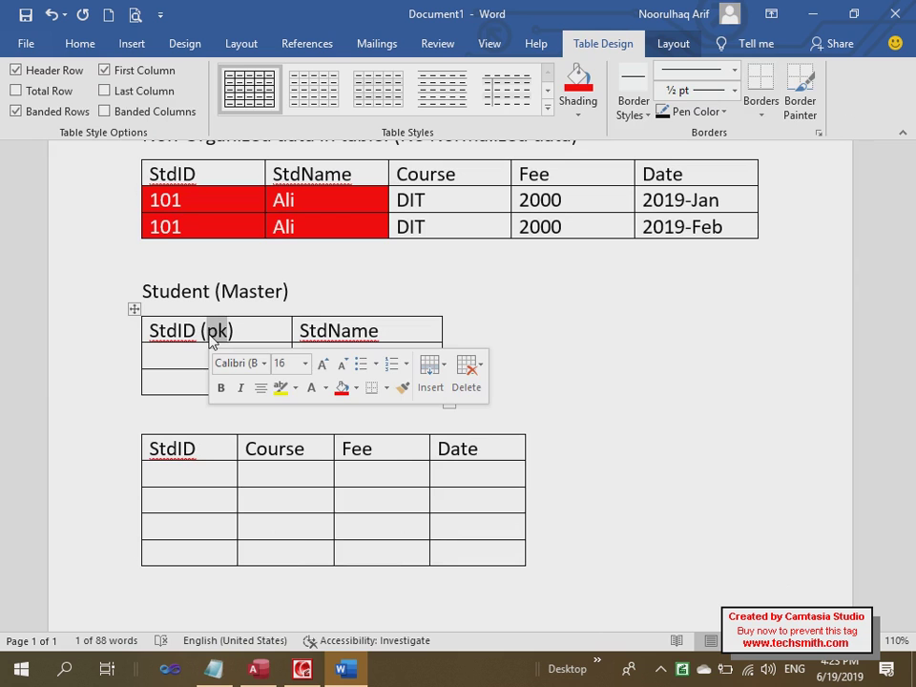
left_click(177, 357)
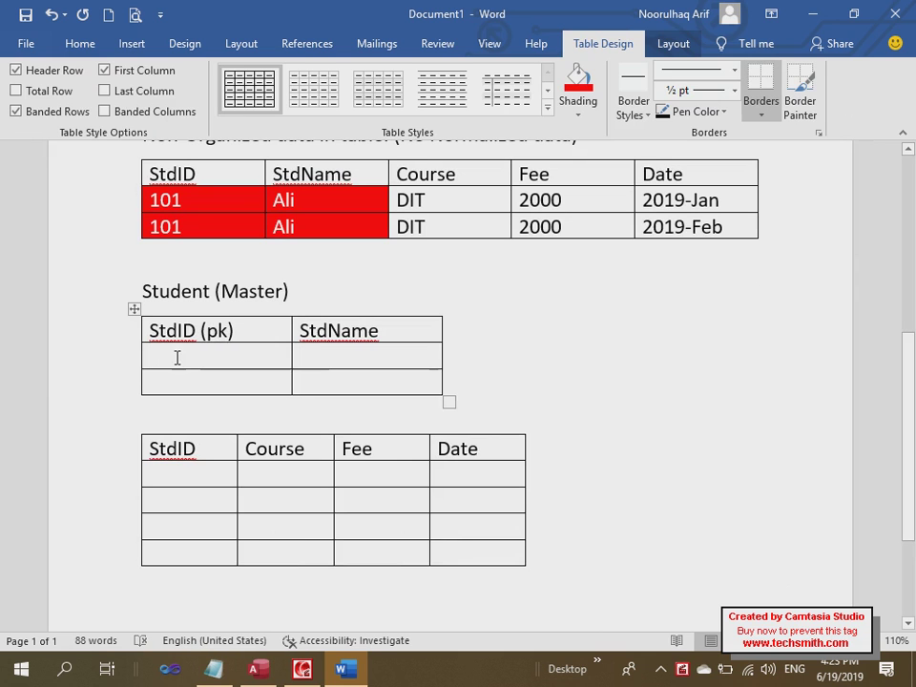
left_click_drag(182, 356, 363, 356)
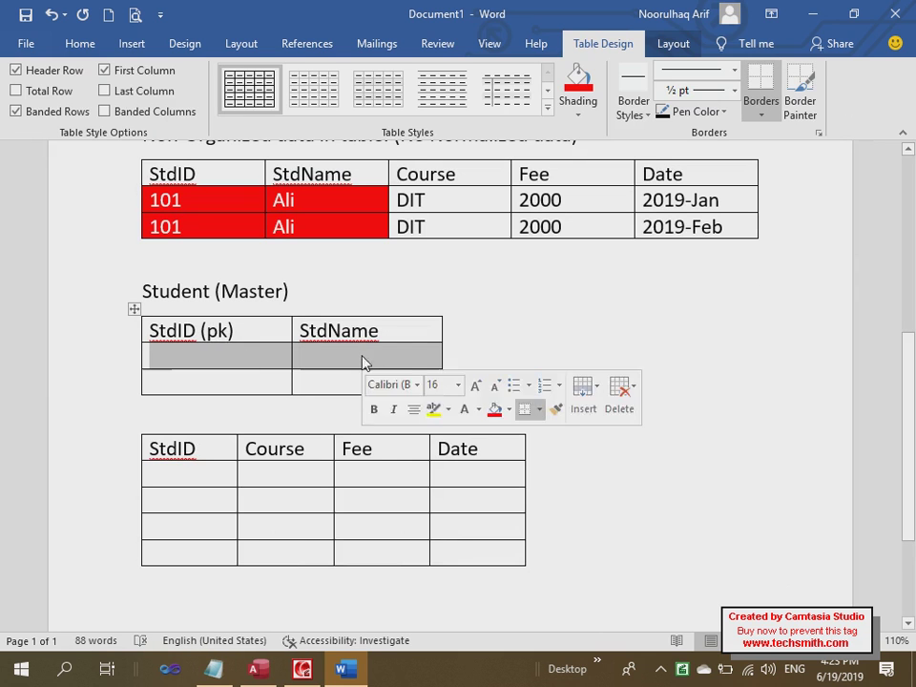
Enter 101 in the StdID column of both empty rows of the Student (Master) table
left_click(248, 354)
type("101")
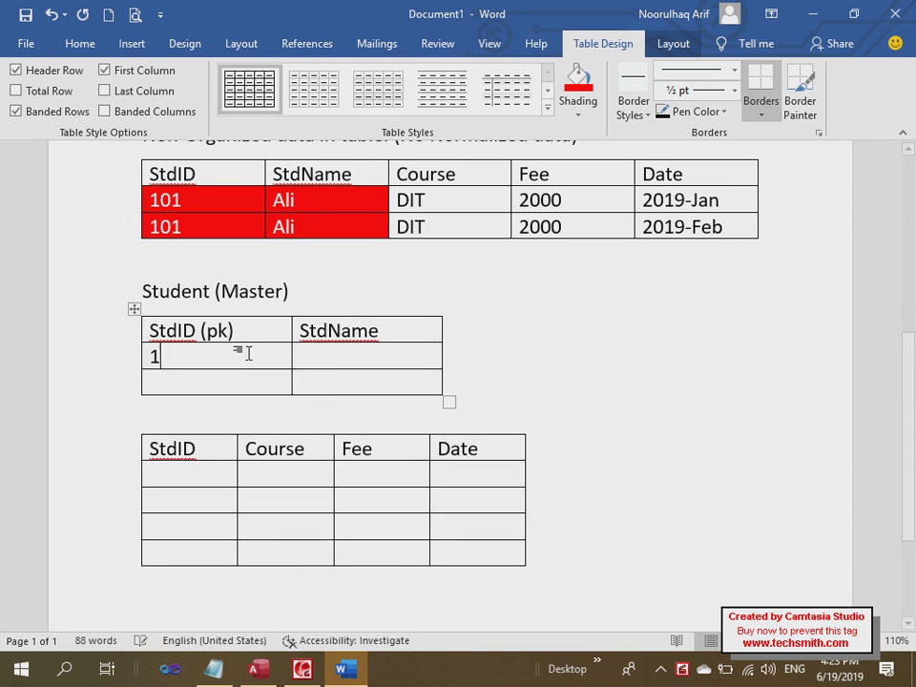
left_click_drag(241, 358, 204, 385)
left_click(170, 385)
type("101")
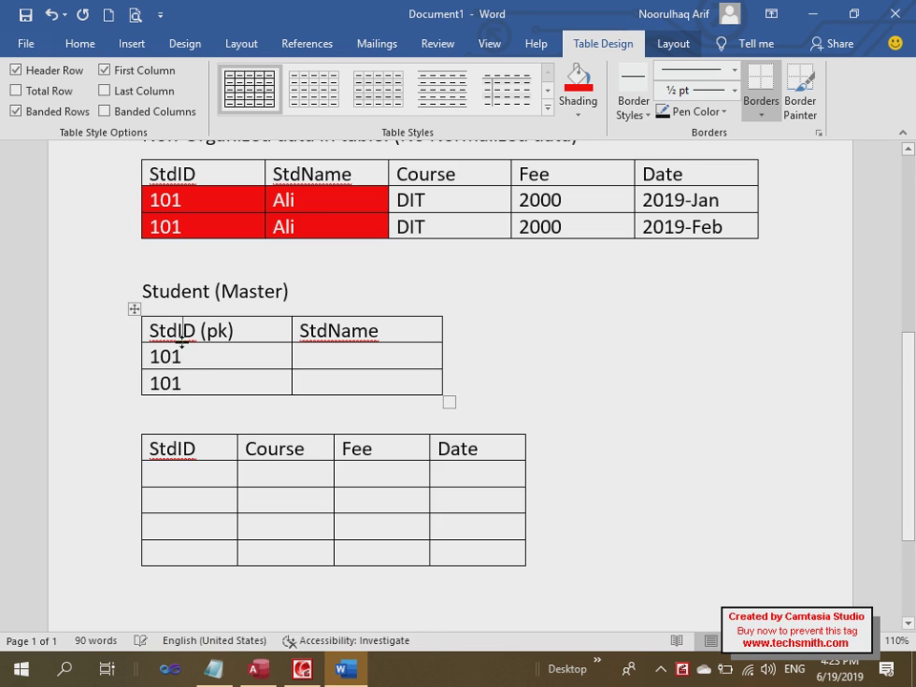
left_click_drag(181, 356, 149, 356)
left_click_drag(335, 354, 247, 354)
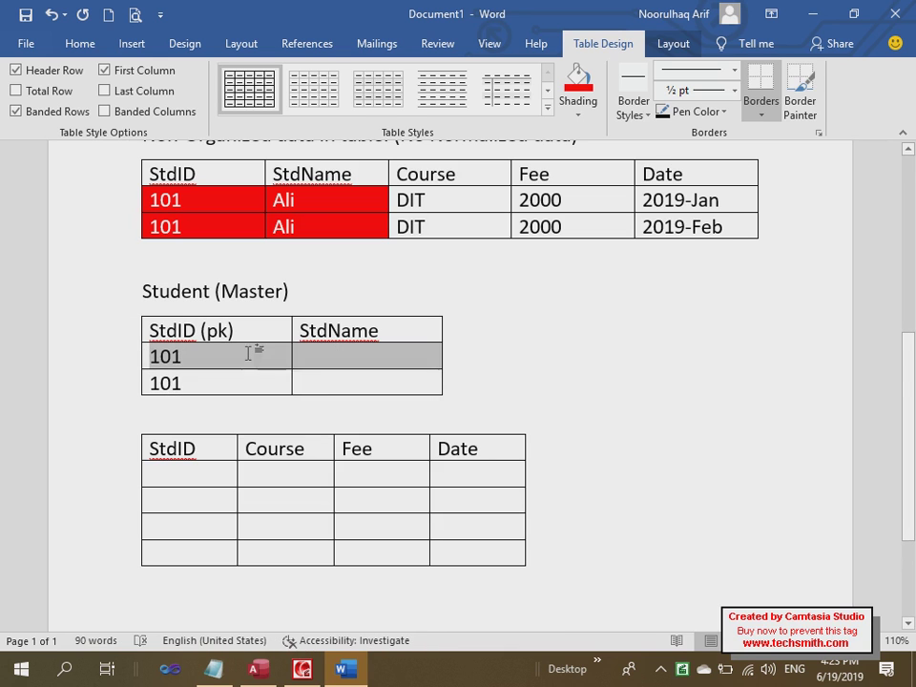
left_click_drag(195, 382, 159, 382)
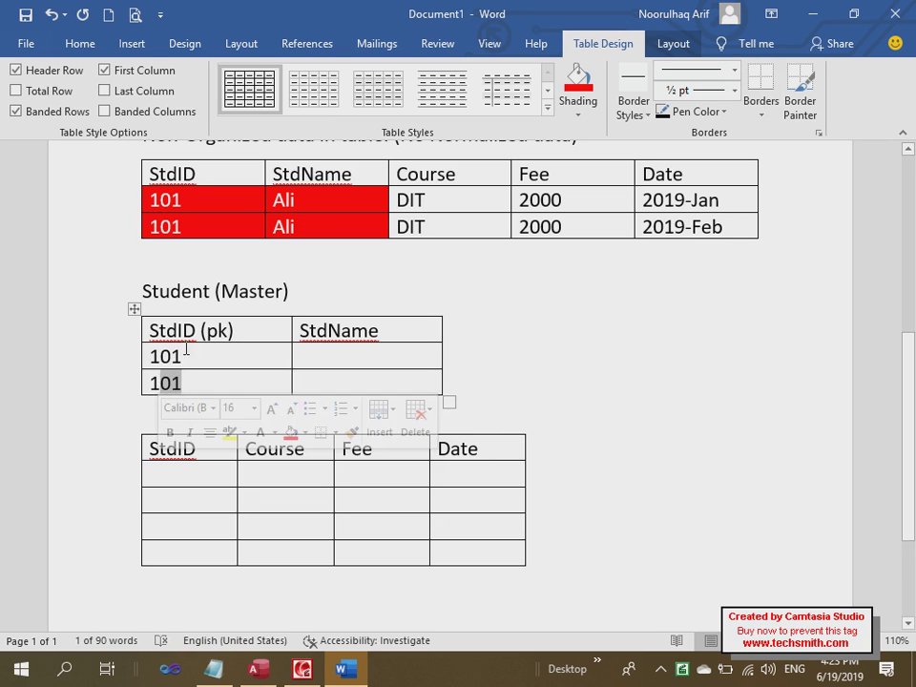
left_click_drag(158, 330, 194, 383)
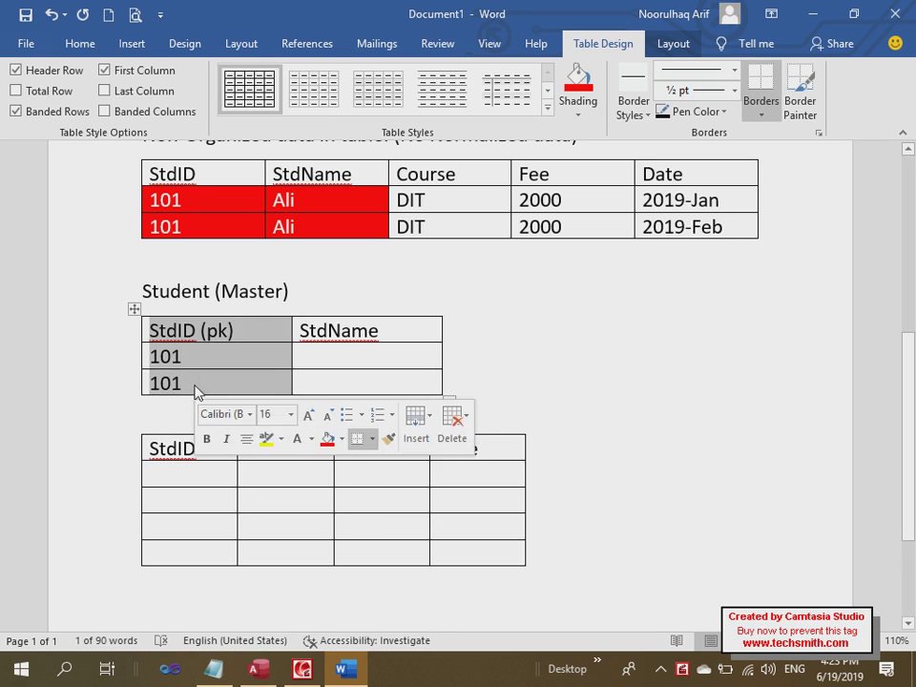
Change the StdID in the Student table's last row to 102 and enter the student's name in the 101 row
left_click(188, 384)
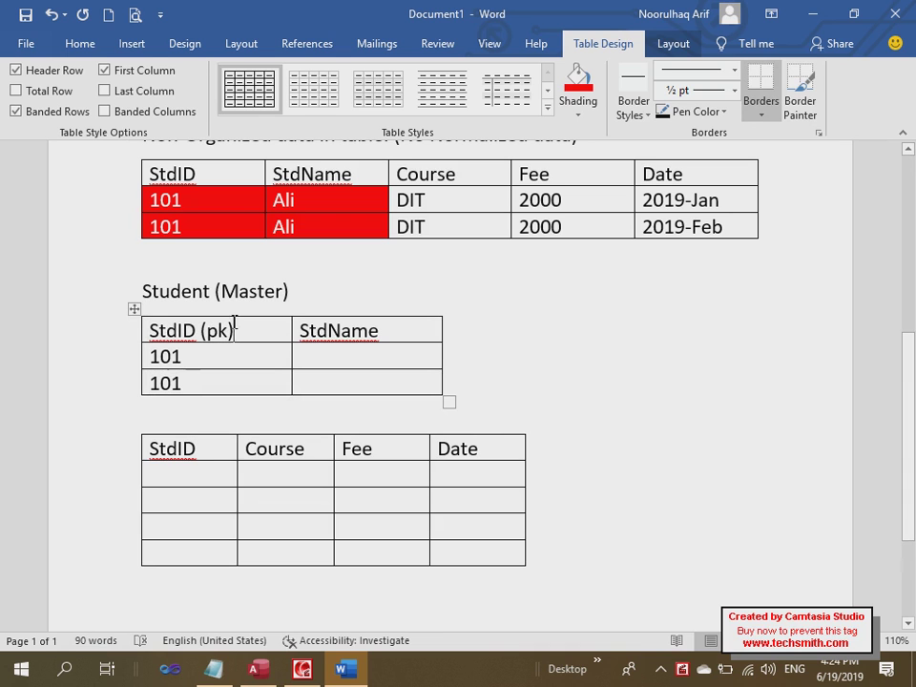
key("BackSpace")
type("2")
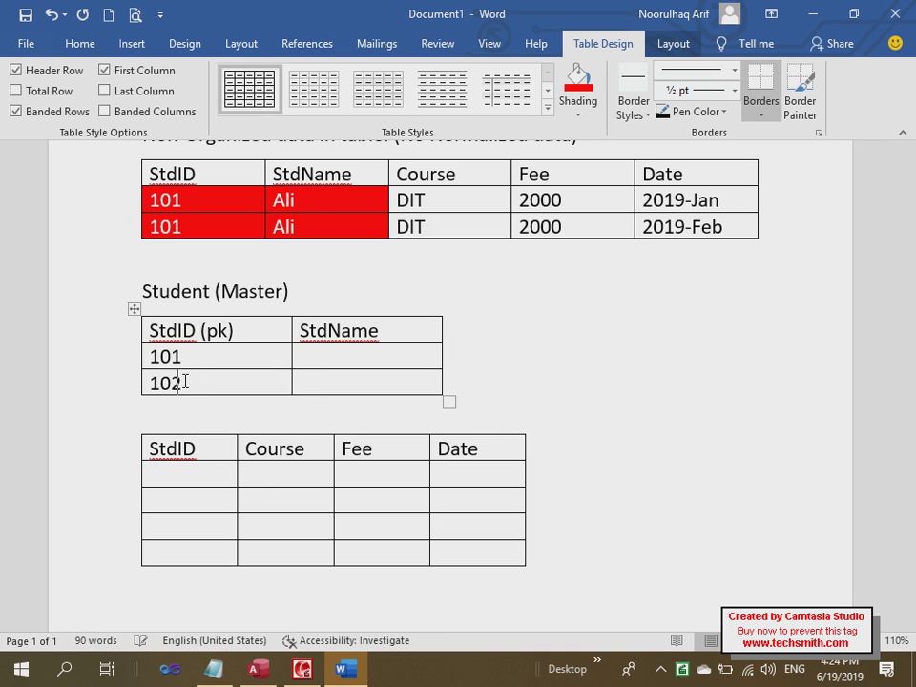
left_click(318, 354)
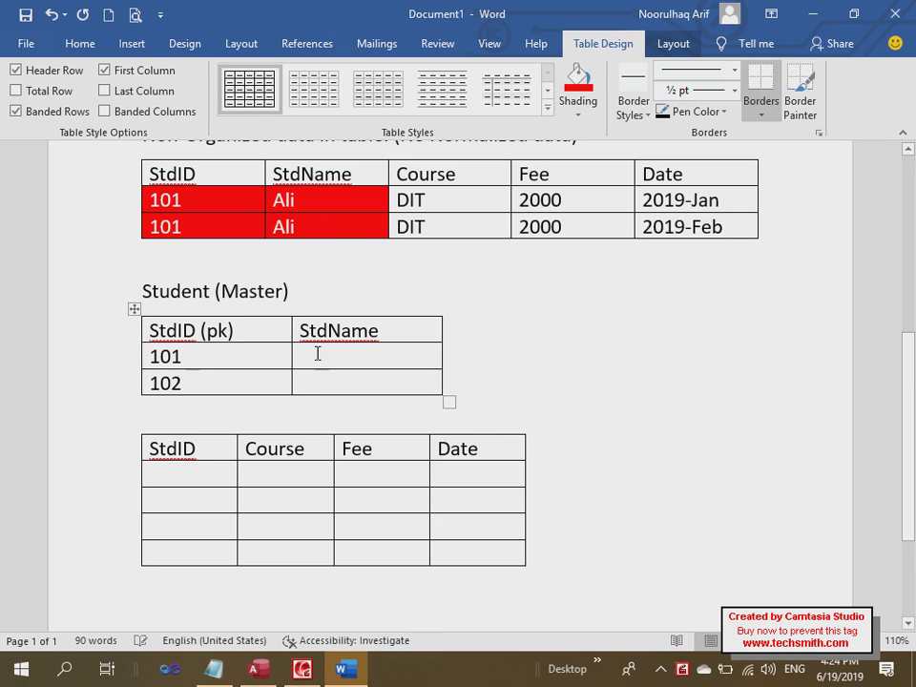
type("Ali")
Draw a freehand Scribble curve linking the StdID (pk) header of the Student table to the StdID header of the table below
left_click(120, 45)
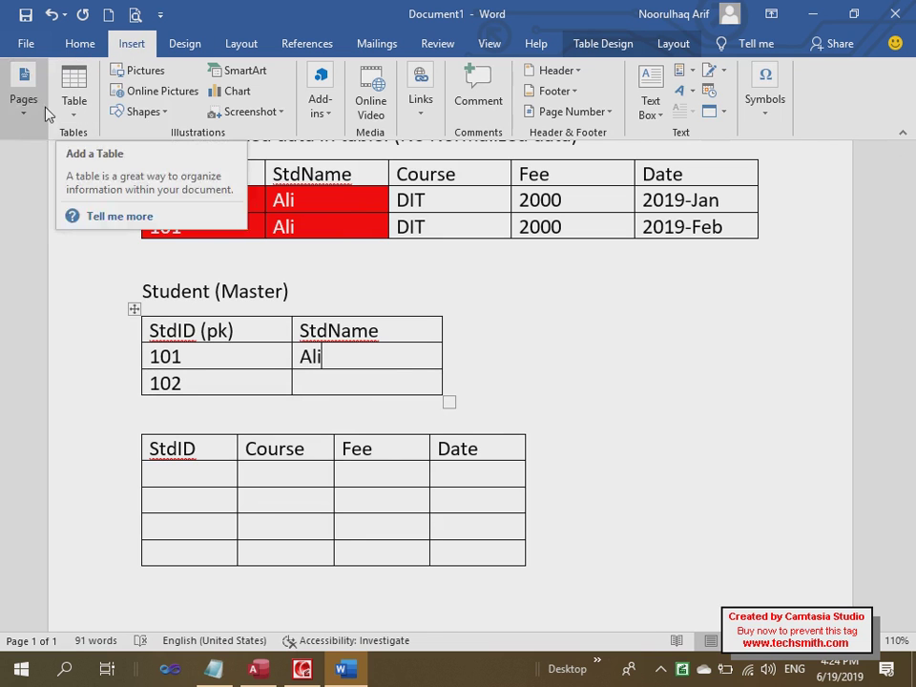
left_click(143, 112)
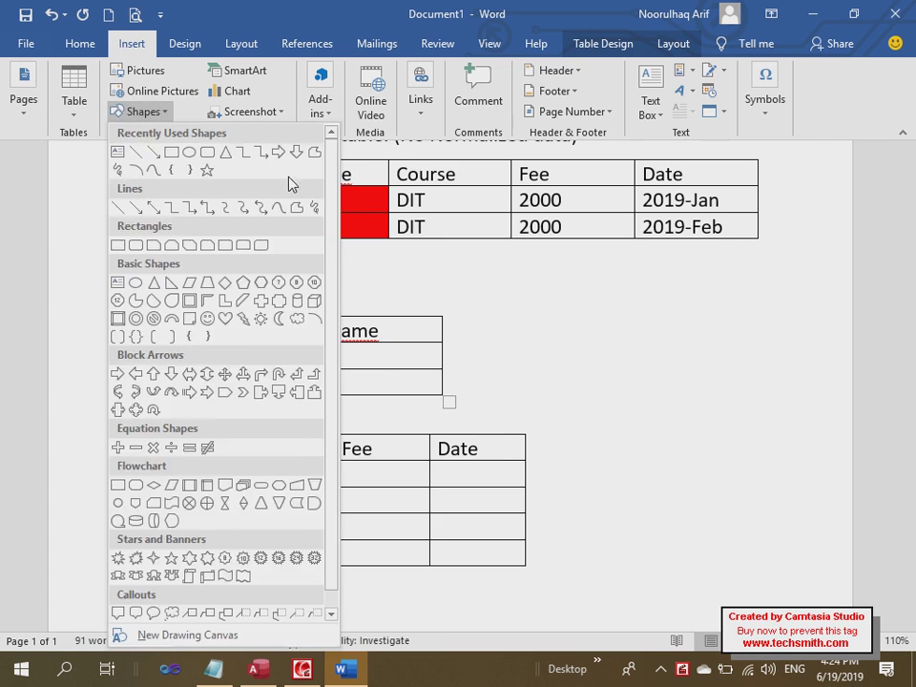
left_click(120, 170)
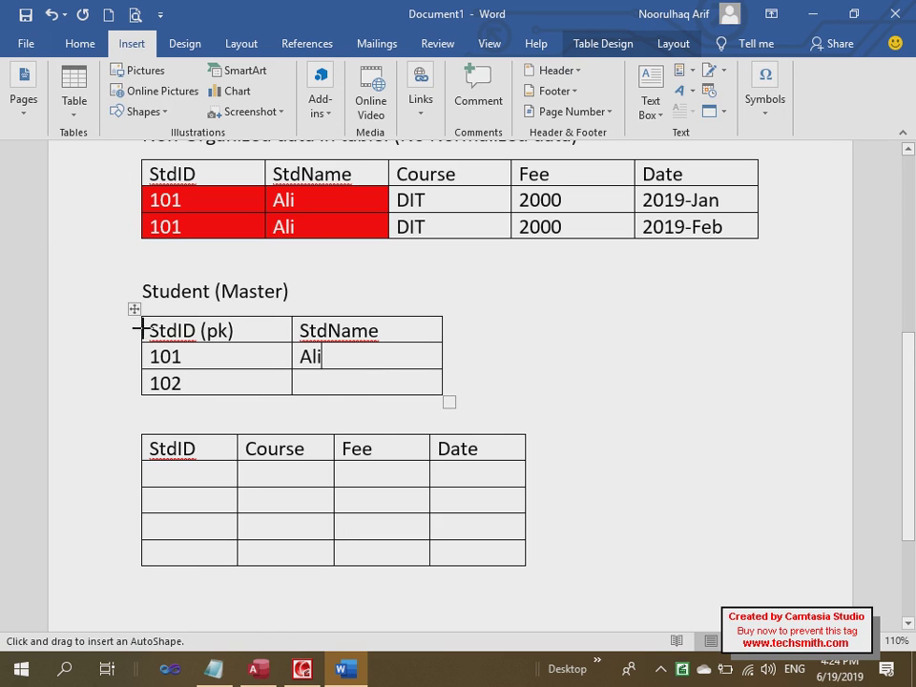
mouse_move(136, 328)
left_mouse_down()
mouse_move(89, 347)
mouse_move(86, 401)
mouse_move(145, 439)
left_mouse_up()
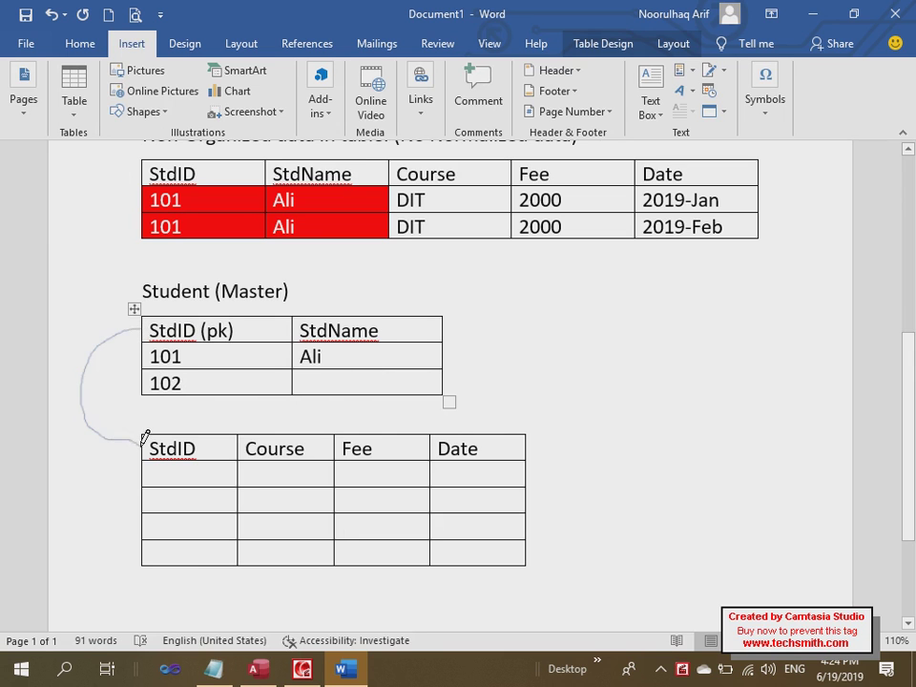
Widen the Student (Master) table to match the width of the four-column table below it
left_click(270, 354)
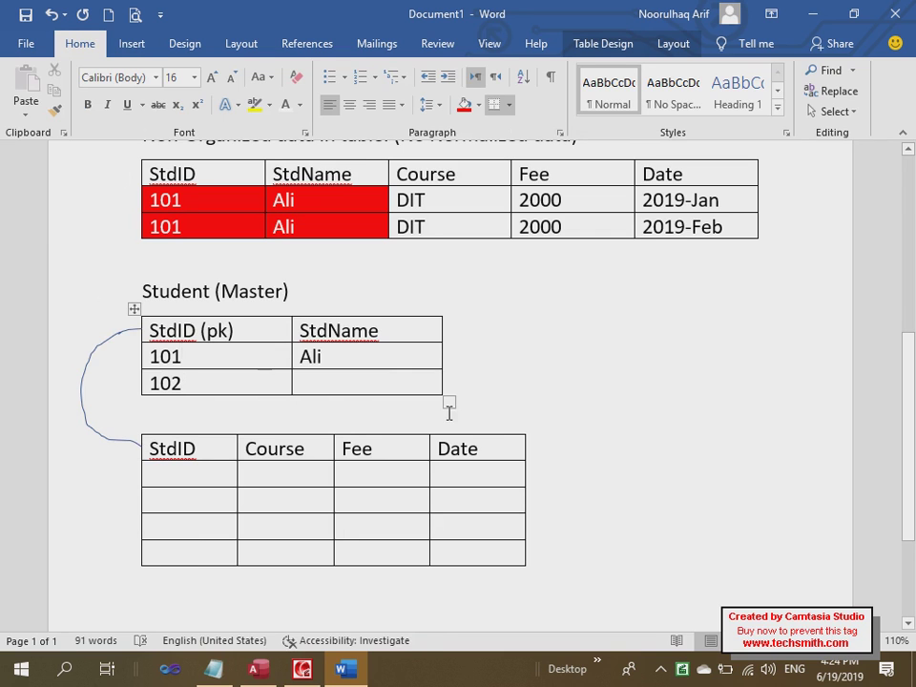
left_click_drag(449, 400, 527, 392)
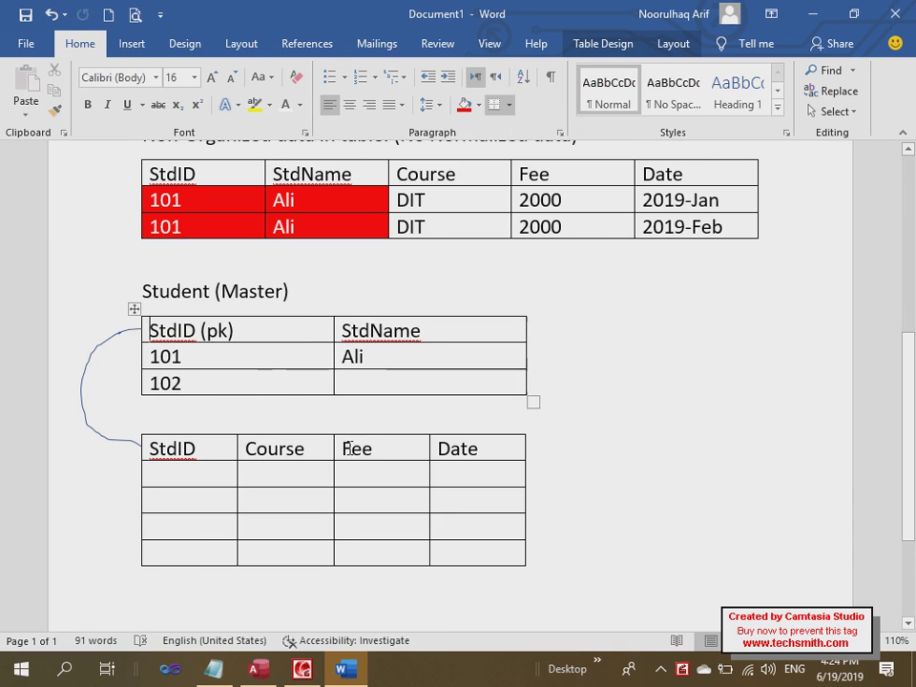
scroll(349, 449, "down", 1)
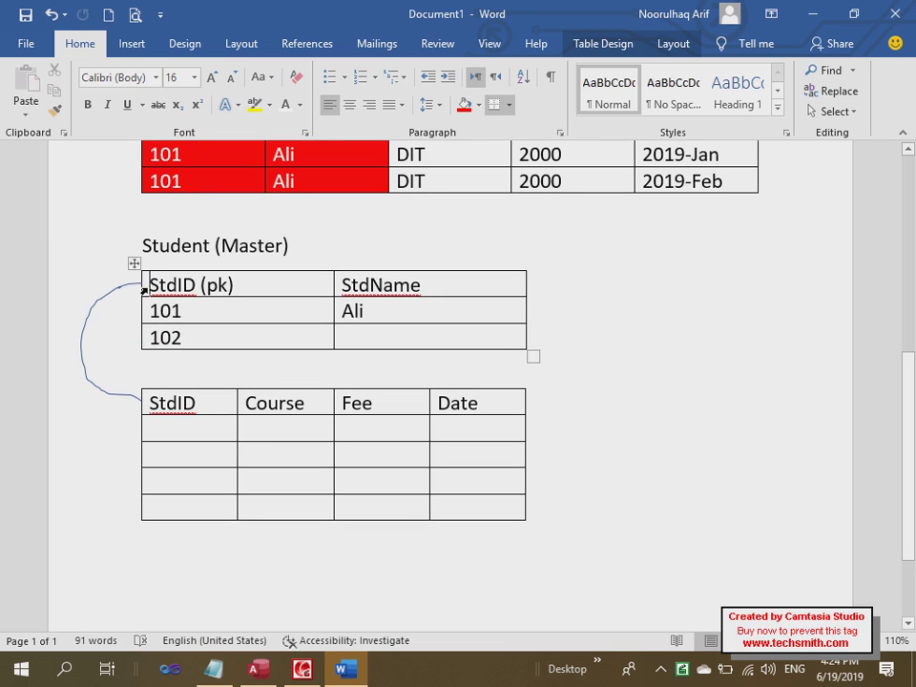
Enter 101 as StdID in the first empty row of the four-column table and shade that row gold
left_click(261, 315)
left_click(178, 427)
type("101")
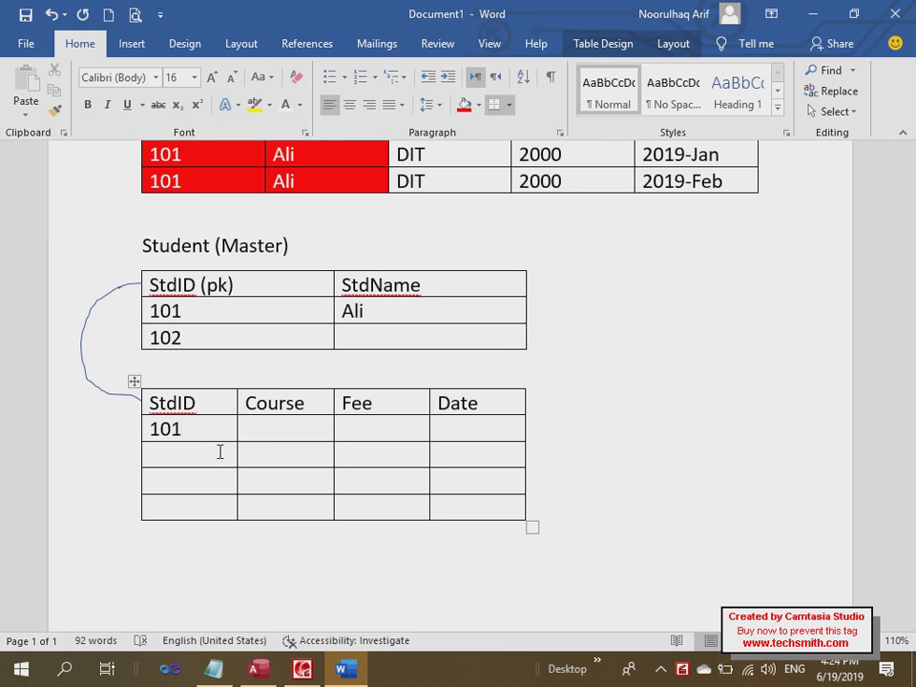
left_click_drag(228, 430, 496, 431)
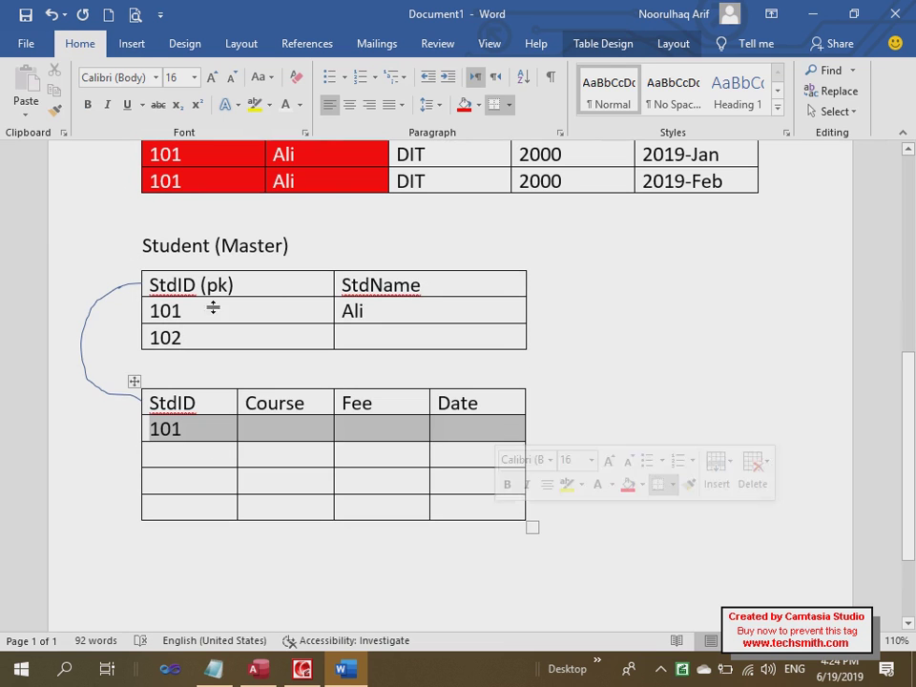
left_click(481, 105)
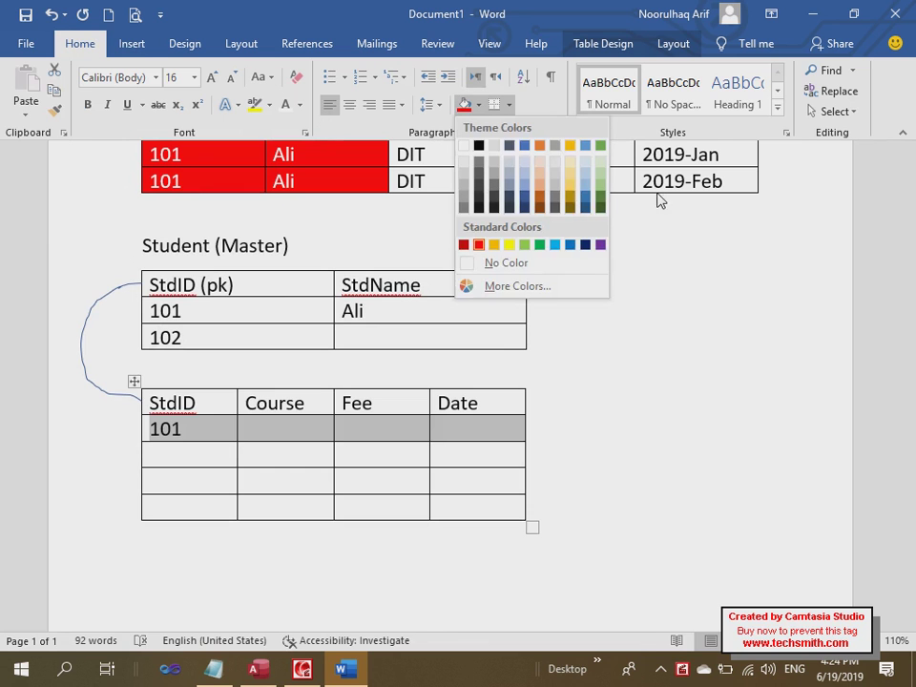
left_click(570, 191)
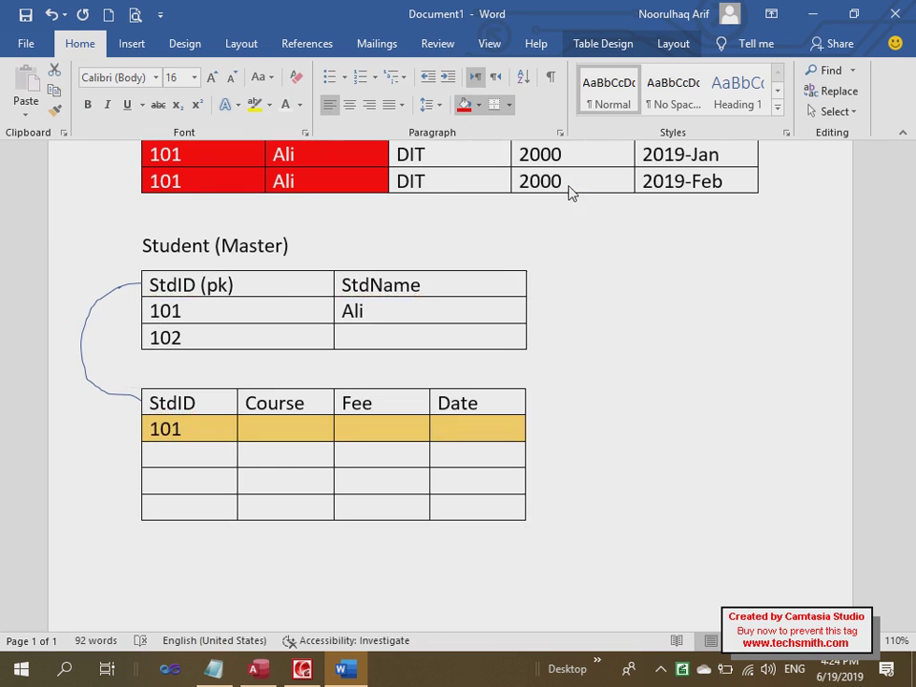
Shade the 101 row of the Student (Master) table with the same gold
left_click(264, 315)
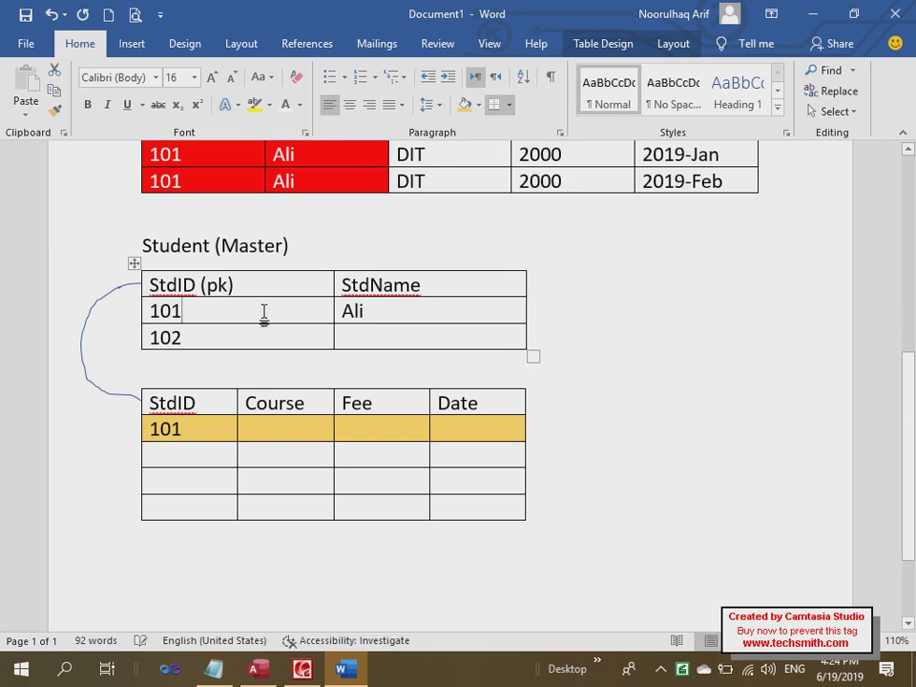
double_click(340, 304)
left_click(465, 105)
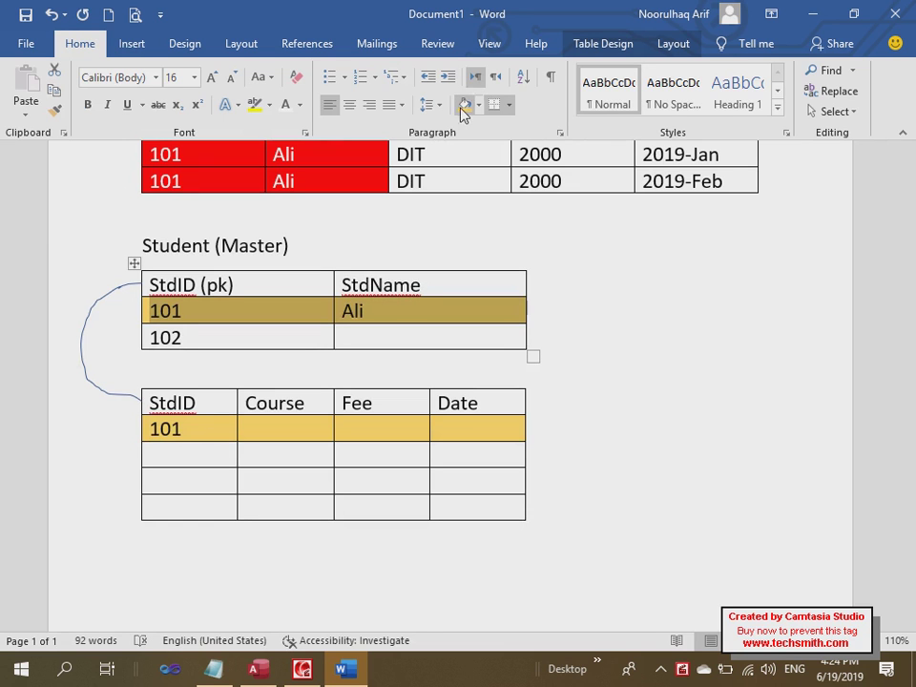
left_click(190, 431)
double_click(190, 431)
left_click(211, 427)
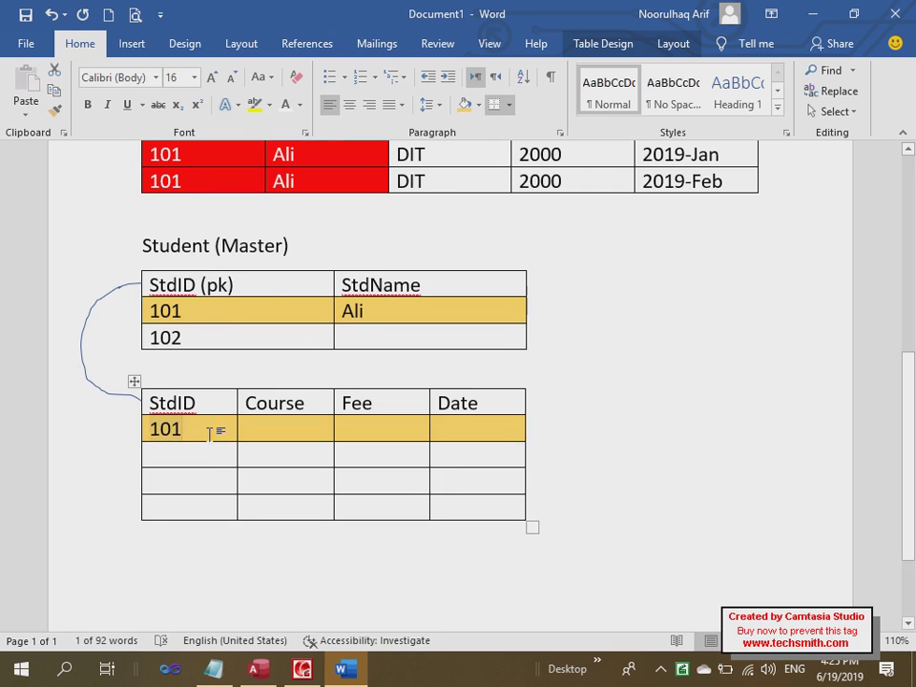
left_click_drag(209, 426, 435, 416)
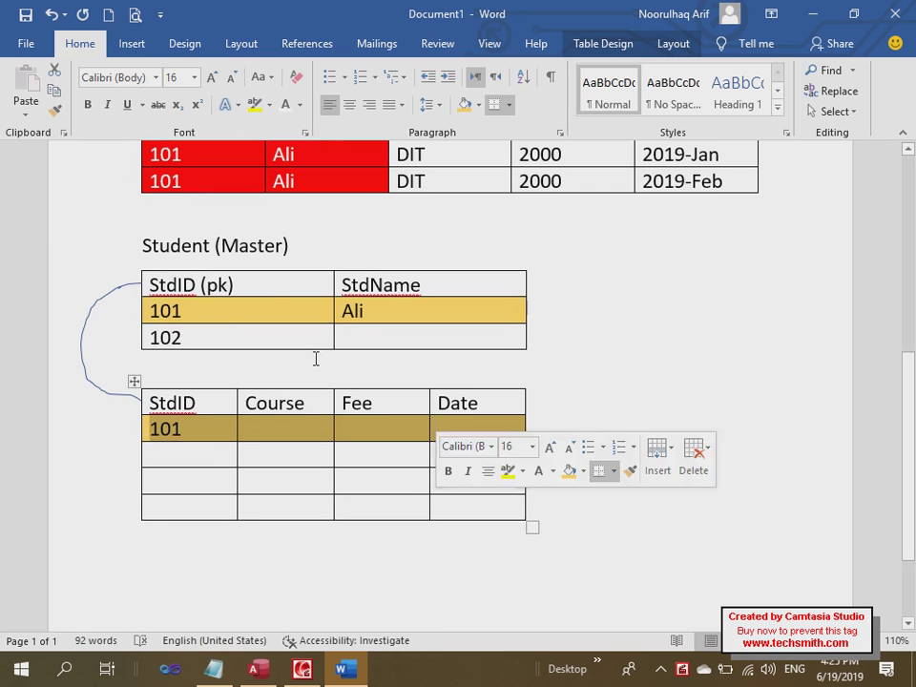
left_click_drag(272, 305, 388, 307)
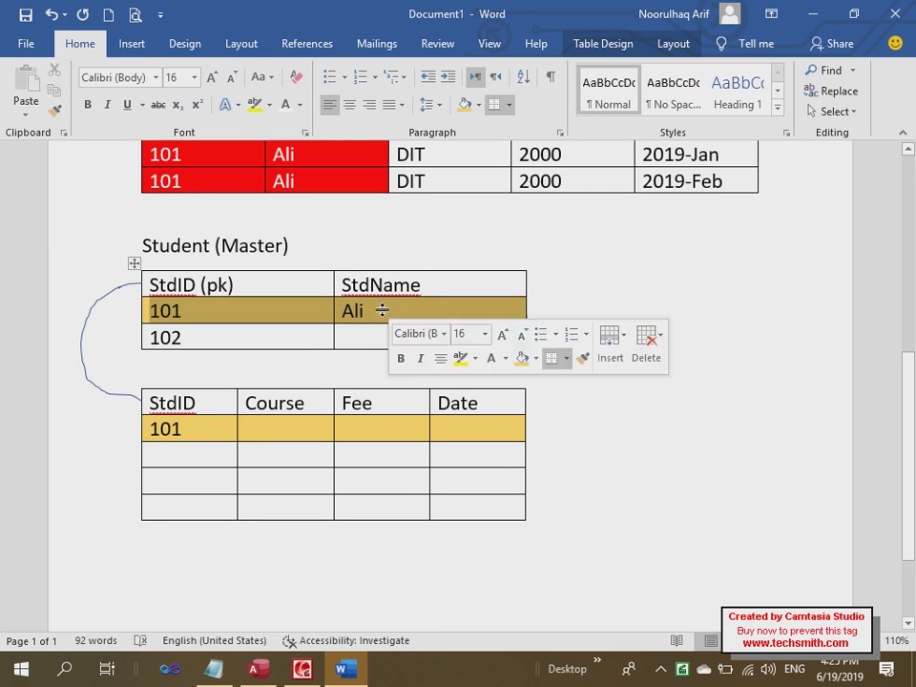
Complete the 101 row of the four-column table with course DIT, fee 2000 and date 2019-JAN
left_click(306, 434)
type("DIT")
key("Tab")
type("MO")
key("BackSpace")
key("BackSpace")
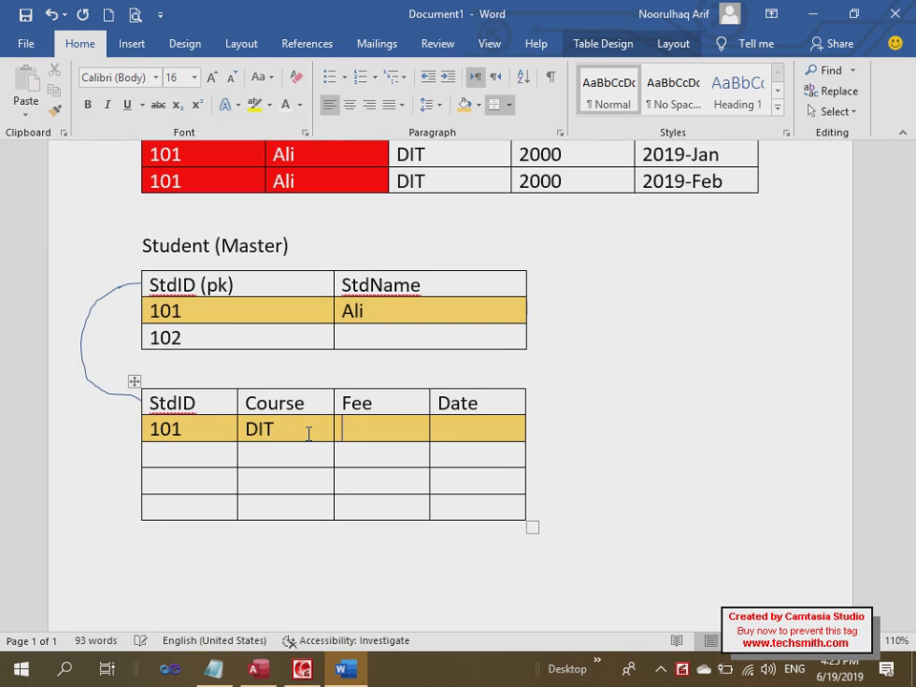
type("2000")
key("Tab")
type("2019-JAN")
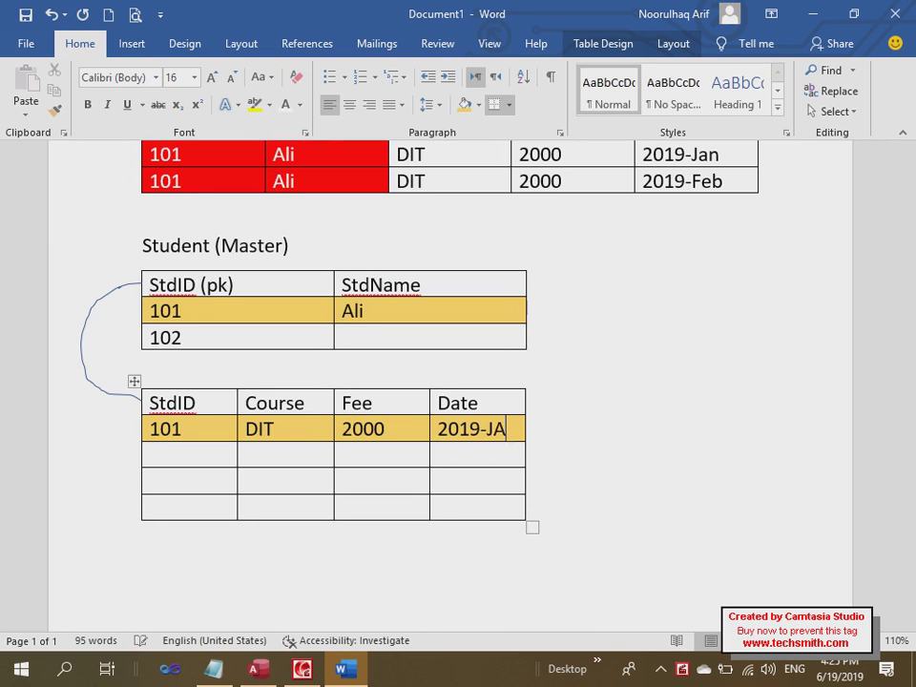
Rewrite the month of that date as jan and widen the four-column table slightly so the date fits on one line
key("BackSpace")
key("BackSpace")
key("BackSpace")
type("jab")
key("BackSpace")
type("n")
left_click_drag(531, 527, 550, 524)
Fill the second data row of the four-column table with 101, DIT, 2000 and 2019-Feb
left_click(187, 452)
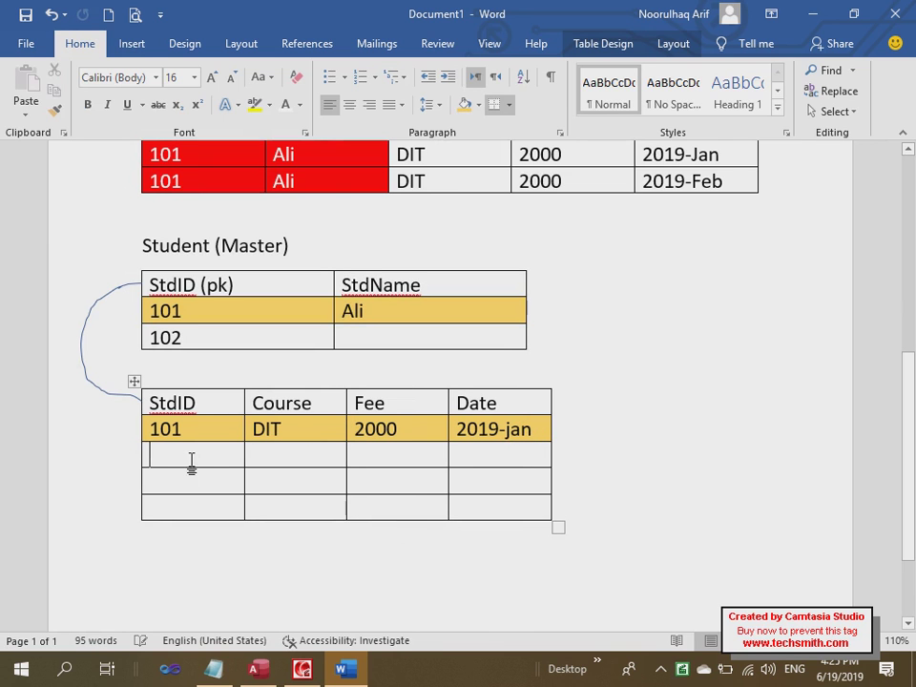
type("101")
key("Tab")
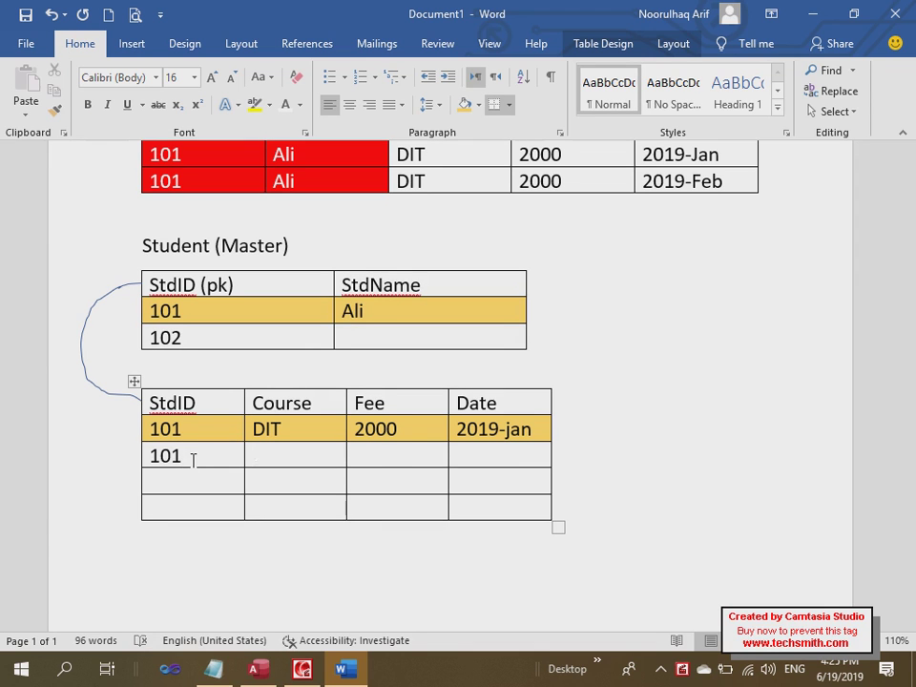
type("DIT")
key("Tab")
type("2000")
key("Tab")
type("2019-Feb")
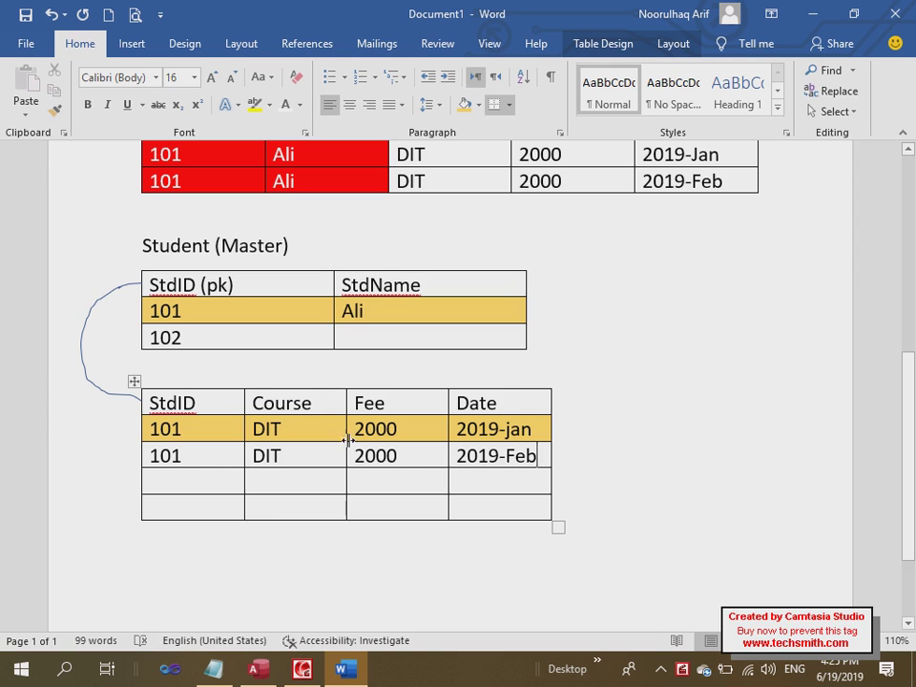
Try to copy the gold shading from the first 101 row to the 2019-Feb row with Format Painter
left_click(285, 427)
left_click(55, 111)
left_click_drag(211, 459, 515, 456)
left_click(388, 428)
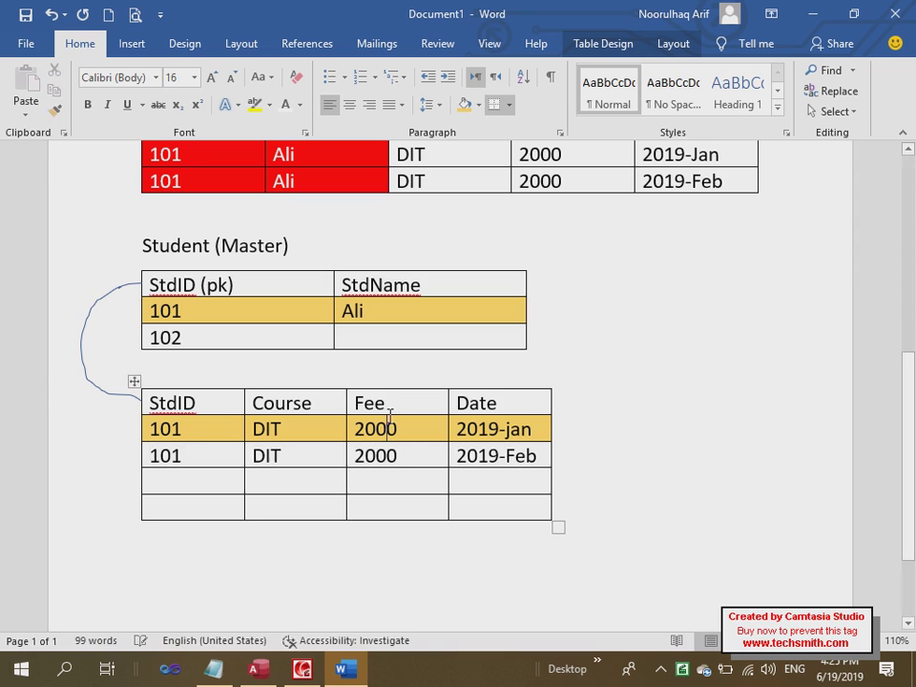
left_click(55, 110)
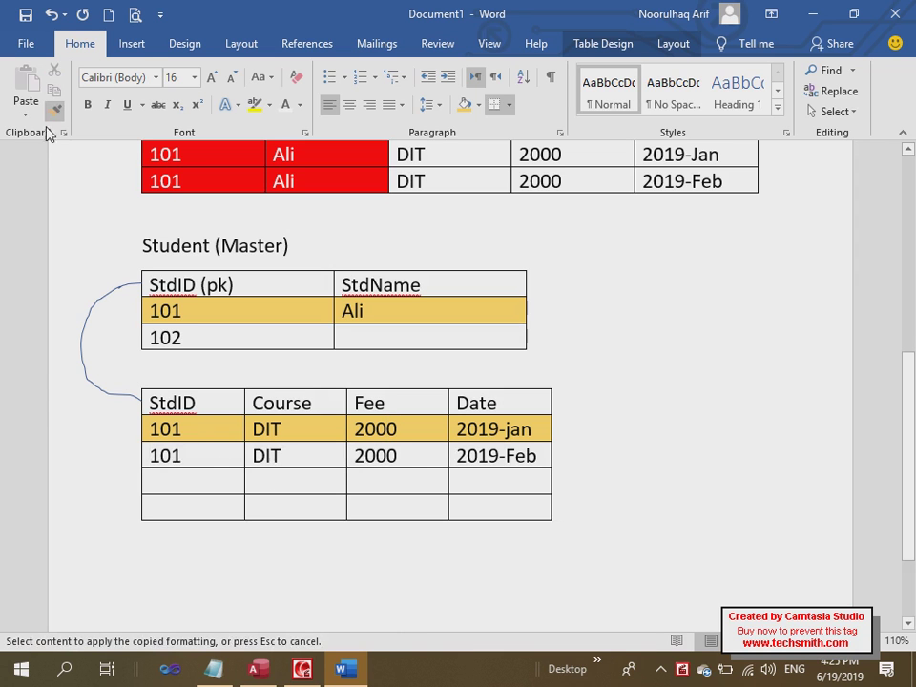
left_click_drag(421, 456, 204, 458)
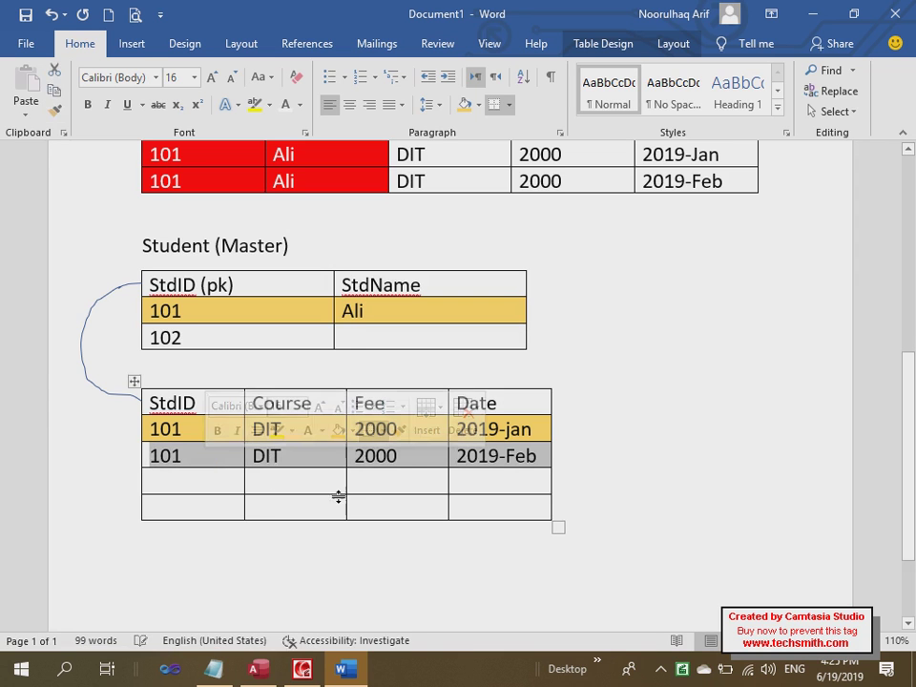
left_click(368, 490)
left_click_drag(535, 430, 190, 433)
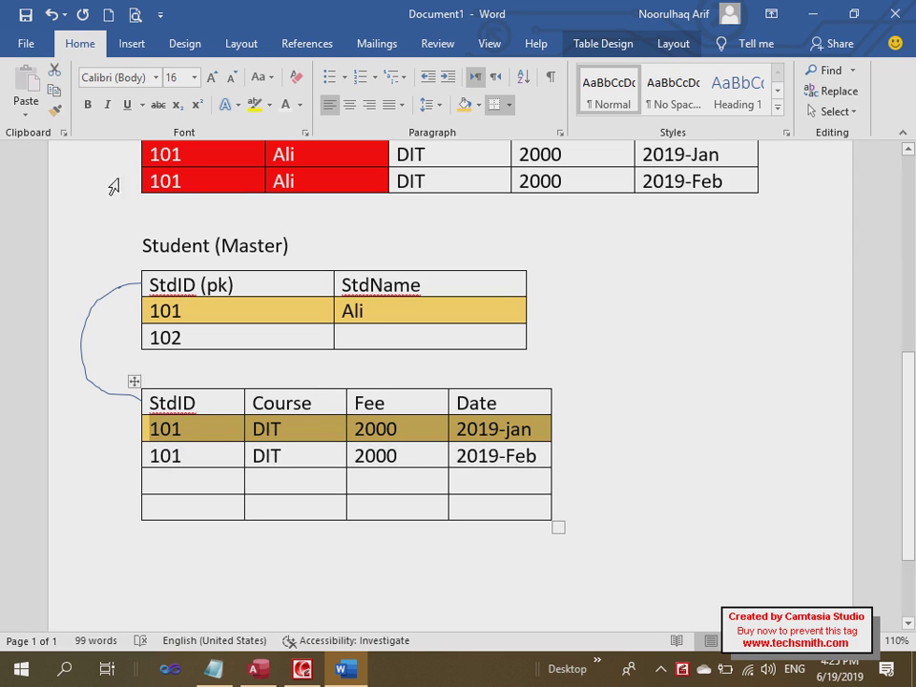
left_click(54, 111)
mouse_move(539, 456)
left_mouse_down()
mouse_move(203, 456)
mouse_move(507, 443)
left_mouse_up()
left_click(301, 462)
left_click(453, 456)
Shade the 2019-Feb row of the four-column table gold
left_click_drag(452, 456, 205, 459)
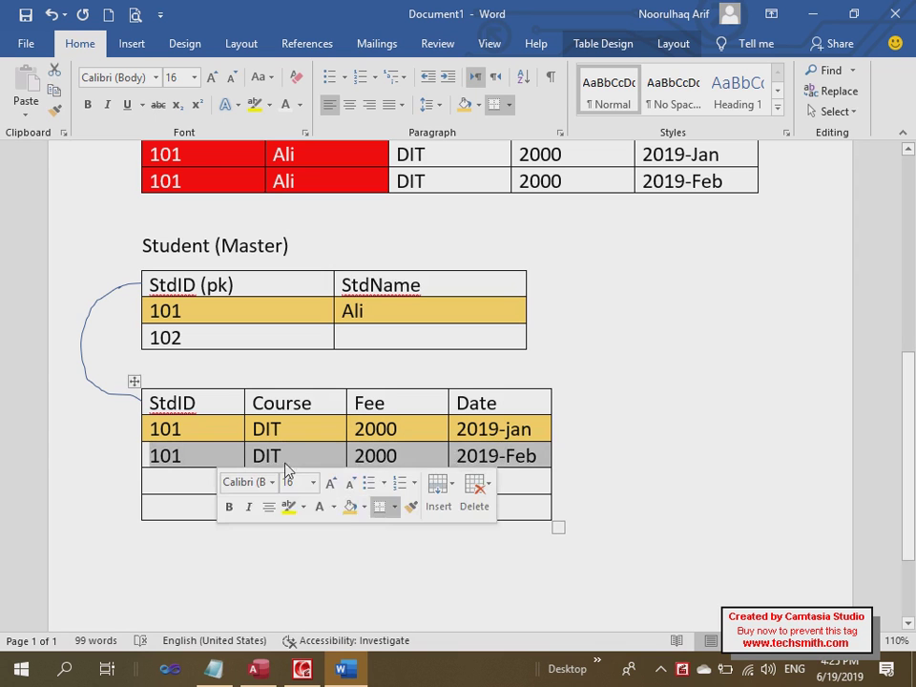
left_click(350, 509)
left_click(311, 456)
mouse_move(338, 456)
left_mouse_down()
mouse_move(465, 473)
mouse_move(467, 465)
left_mouse_up()
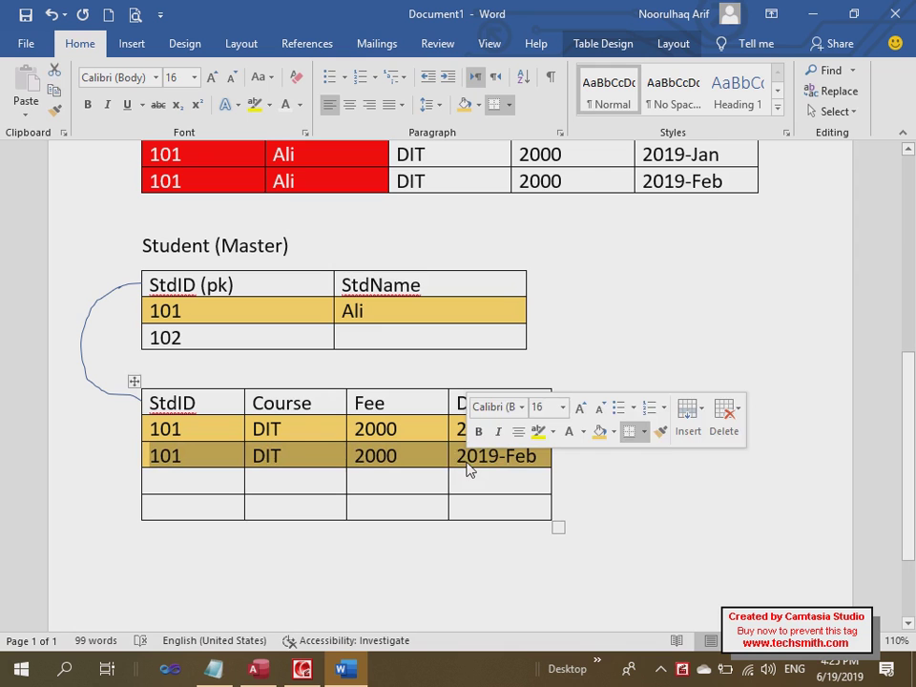
Enter the student's name in the StdName cell of the Student (Master) table's 102 row
left_click(378, 344)
type("Noor")
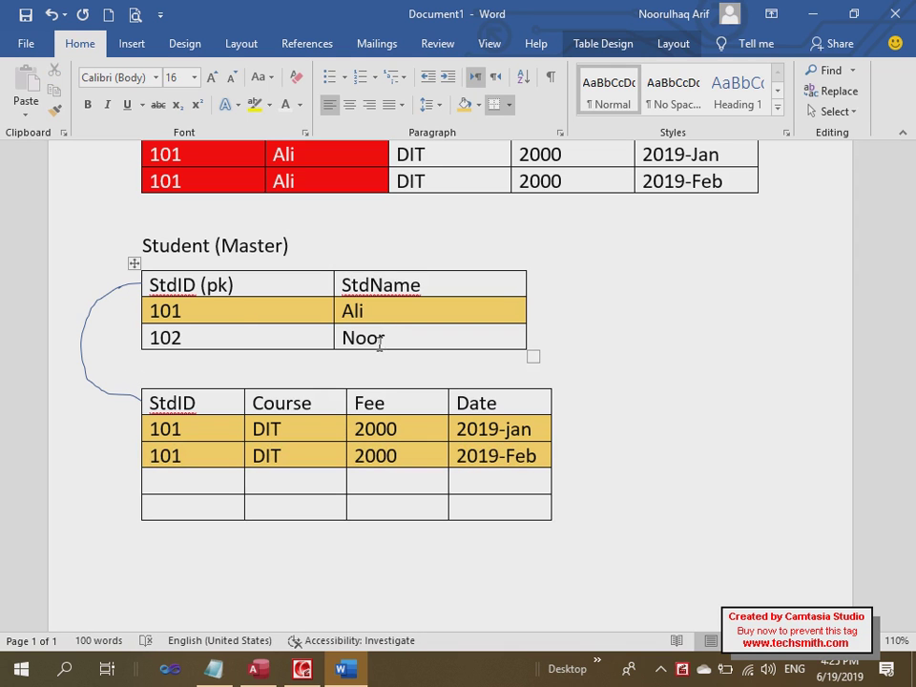
left_click(236, 338)
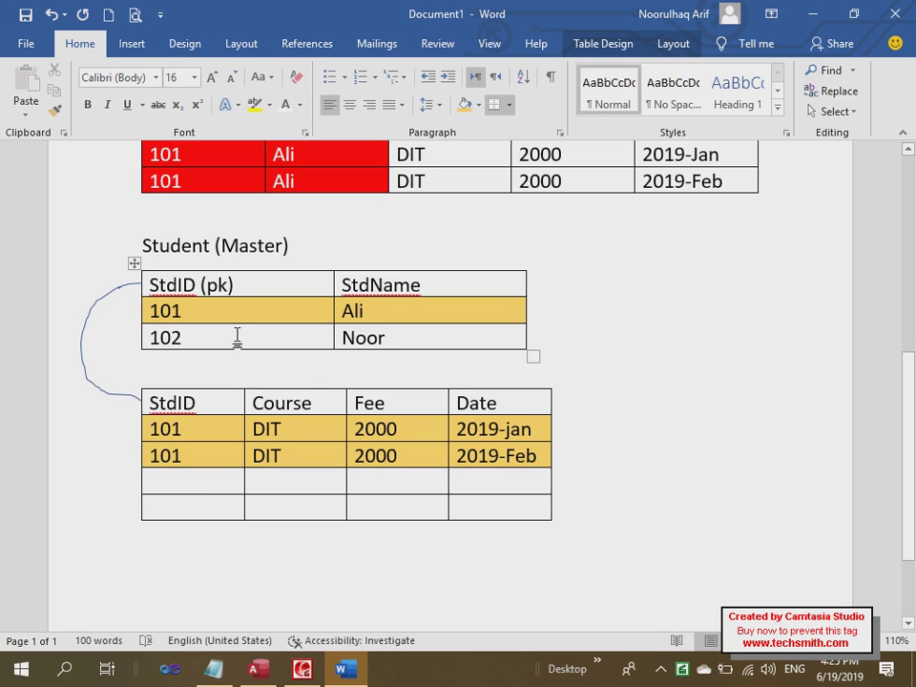
Fill the third data row of the four-column table with 102, MOS, 4000 and 2019-JAN
left_click(207, 483)
type("102")
key("Tab")
type("MOS")
key("Tab")
type("4000")
key("Tab")
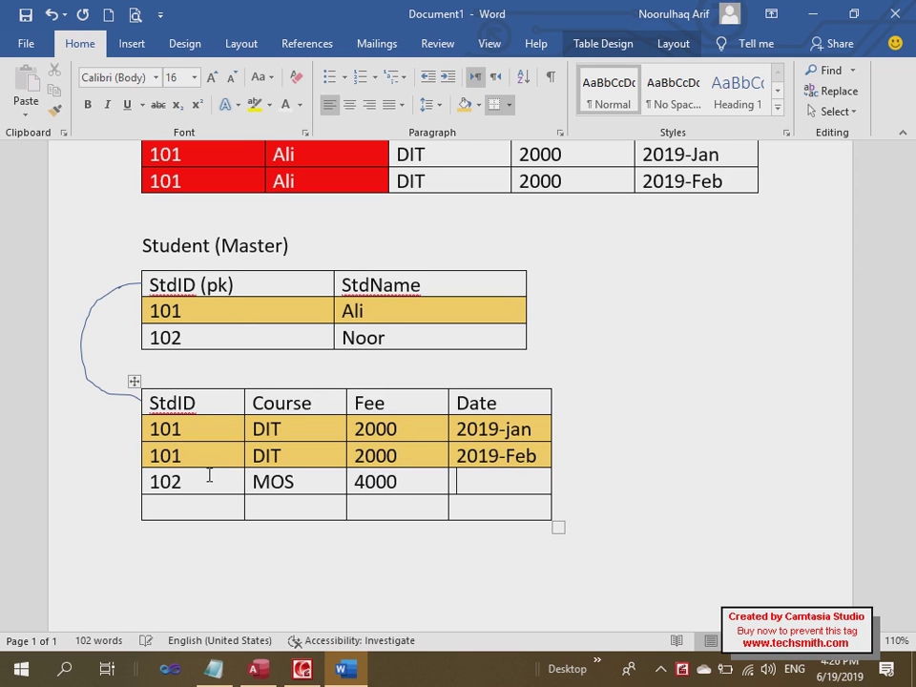
type("2019-JAN")
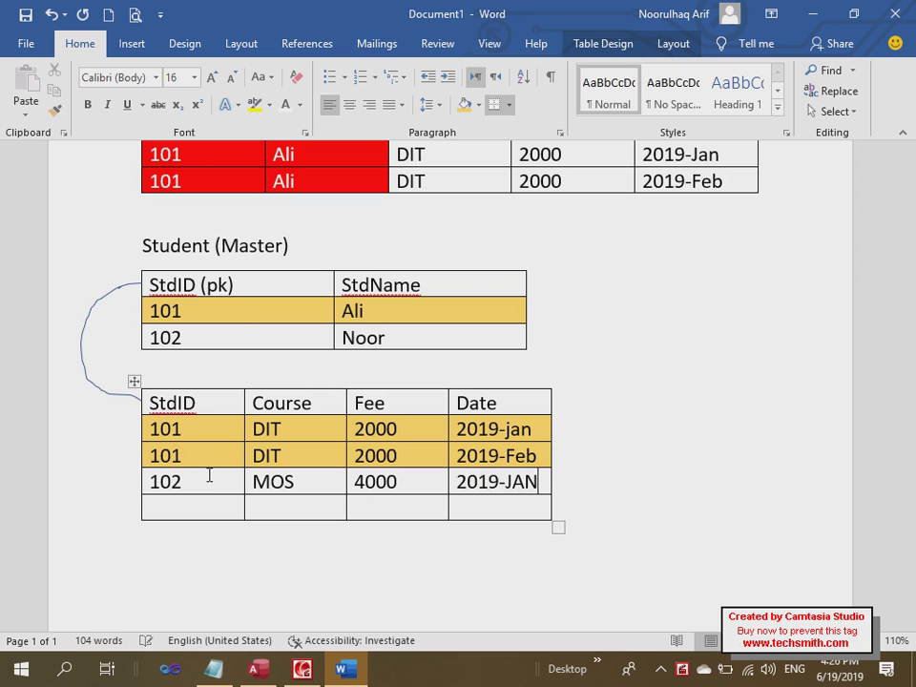
Shade the 102 row blue in both the four-column table and the Student (Master) table
left_click_drag(225, 491, 503, 485)
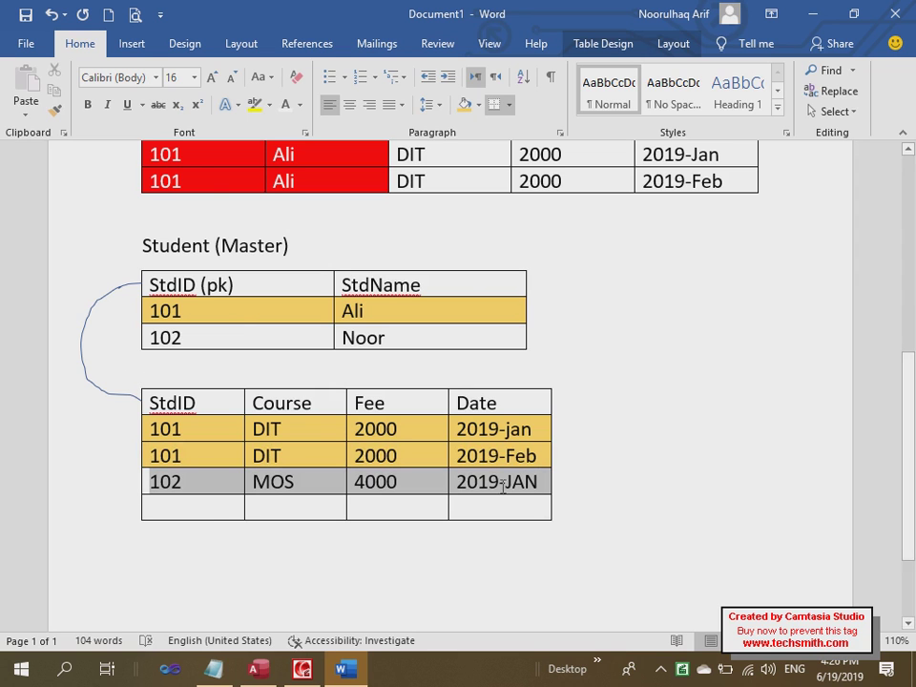
left_click(479, 105)
left_click(524, 184)
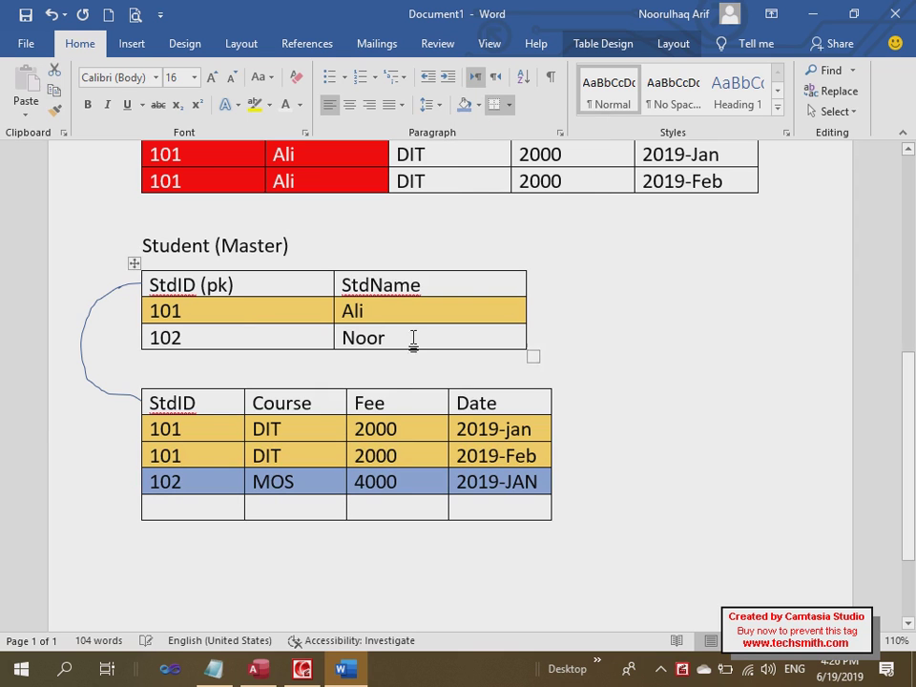
left_click_drag(414, 338, 258, 328)
left_click(464, 105)
left_click(683, 351)
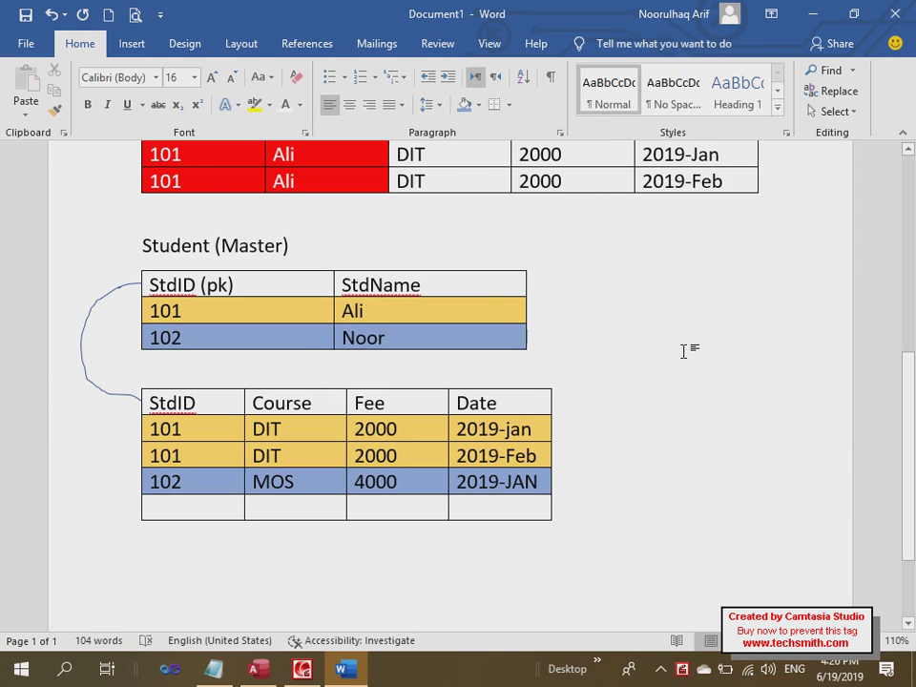
Examine how the Student (Master) rows relate to the linked table's rows, and compare both tables with the non-organized table above
left_click_drag(373, 307, 286, 315)
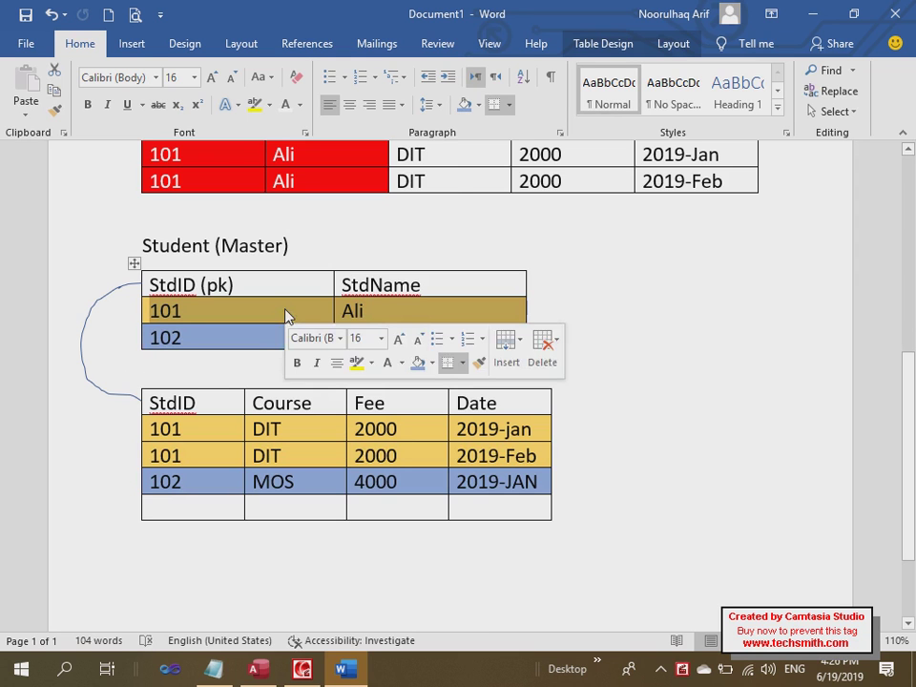
left_click(391, 312)
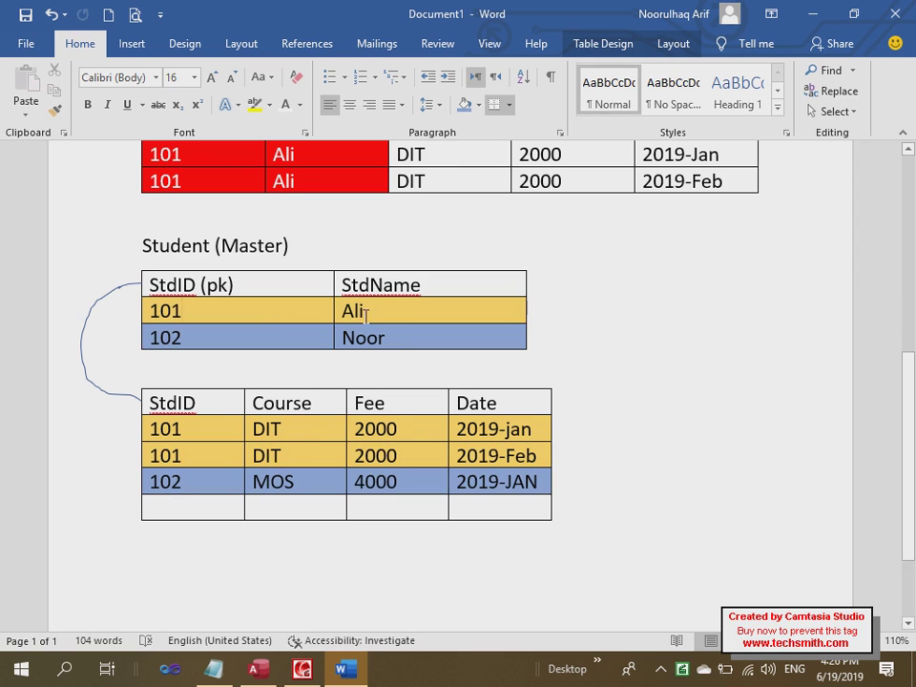
left_click_drag(366, 316, 382, 316)
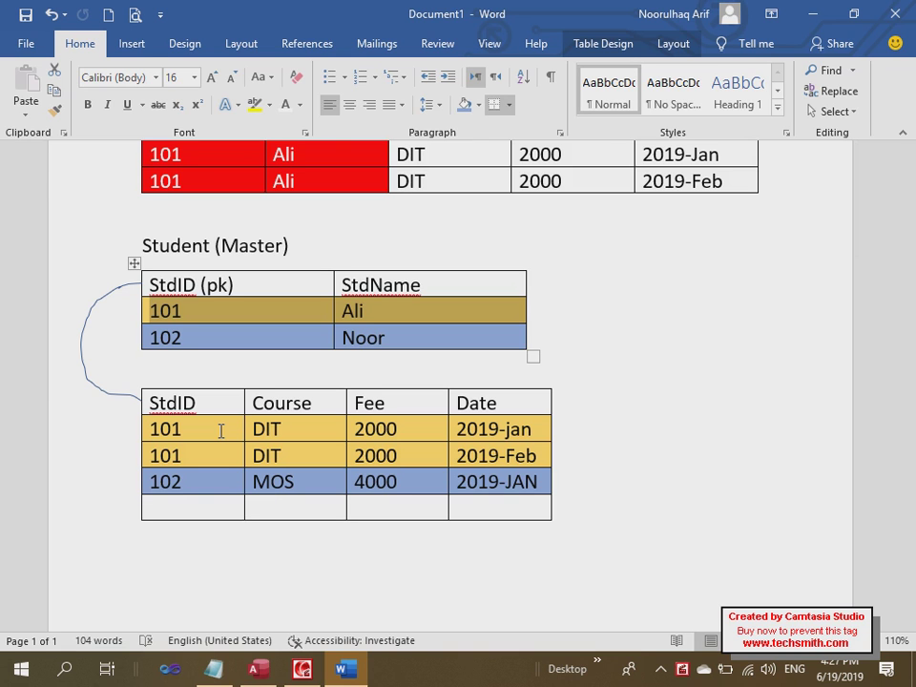
scroll(220, 429, "up", 2)
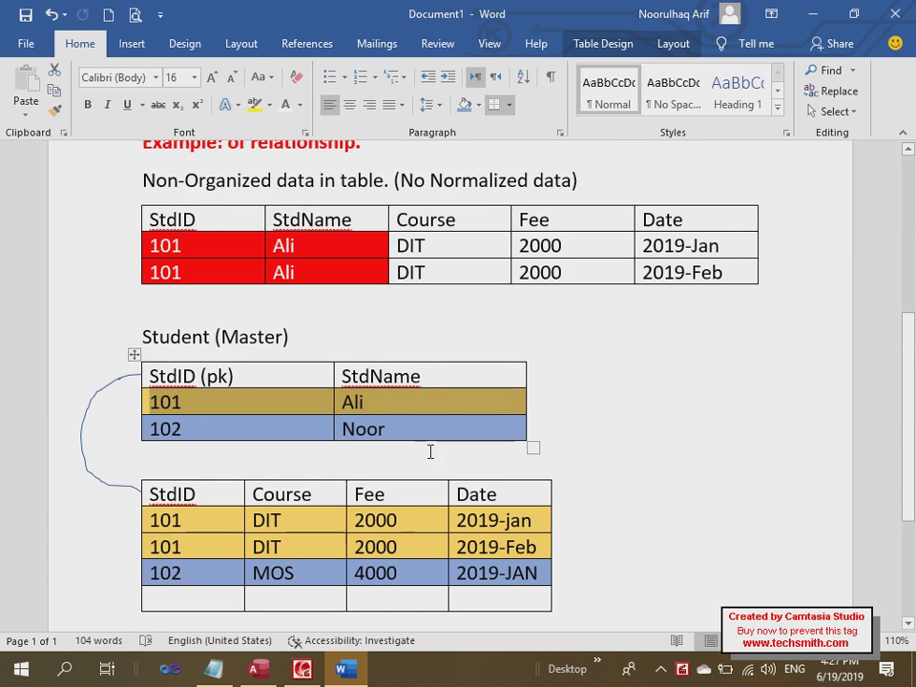
left_click(632, 429)
left_click_drag(78, 337, 78, 583)
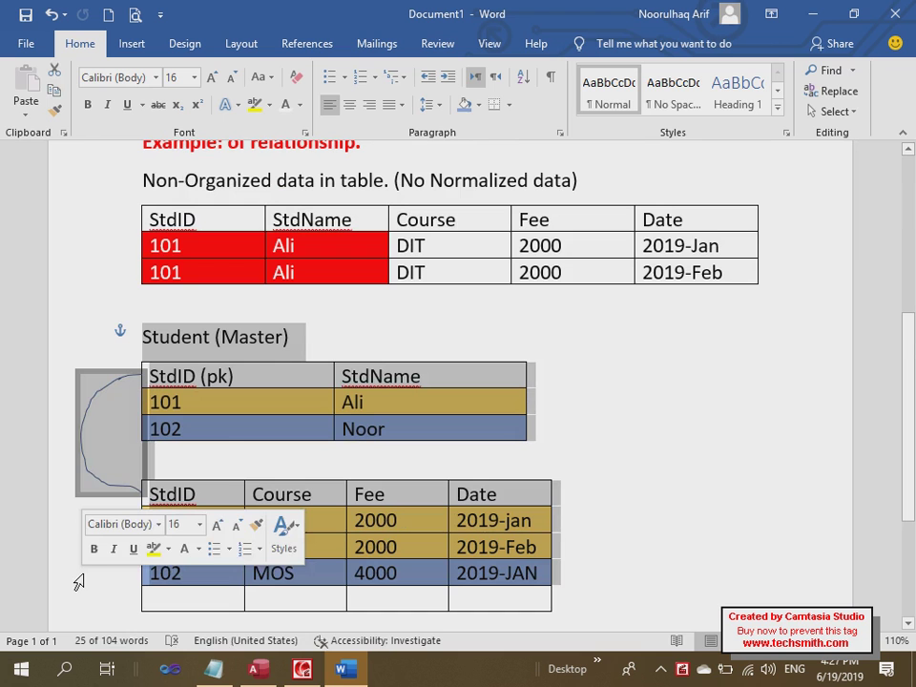
left_click(721, 334)
left_click_drag(726, 315, 117, 190)
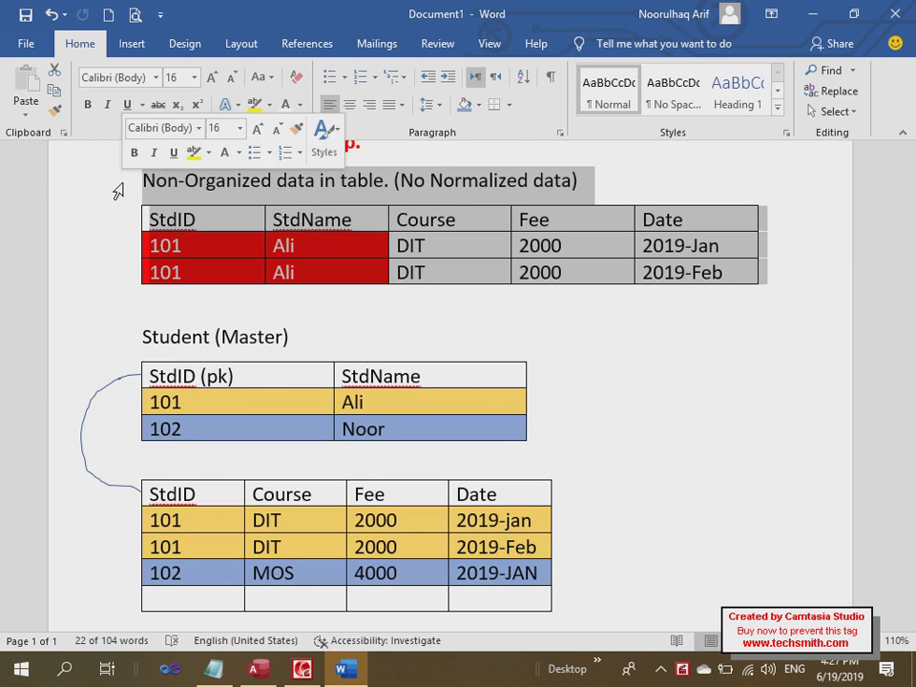
scroll(472, 380, "down", 3)
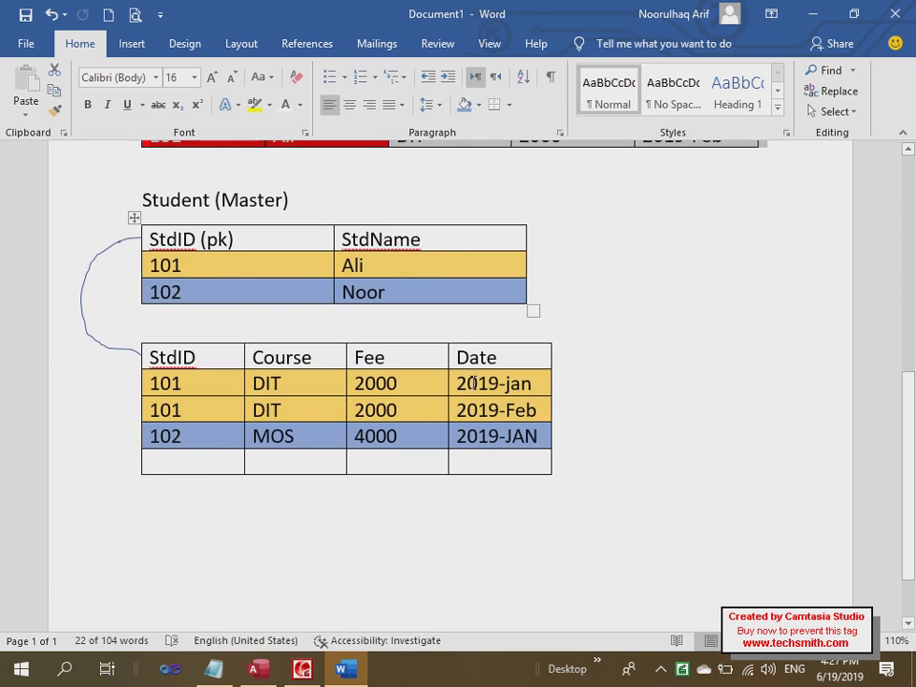
left_click(492, 467)
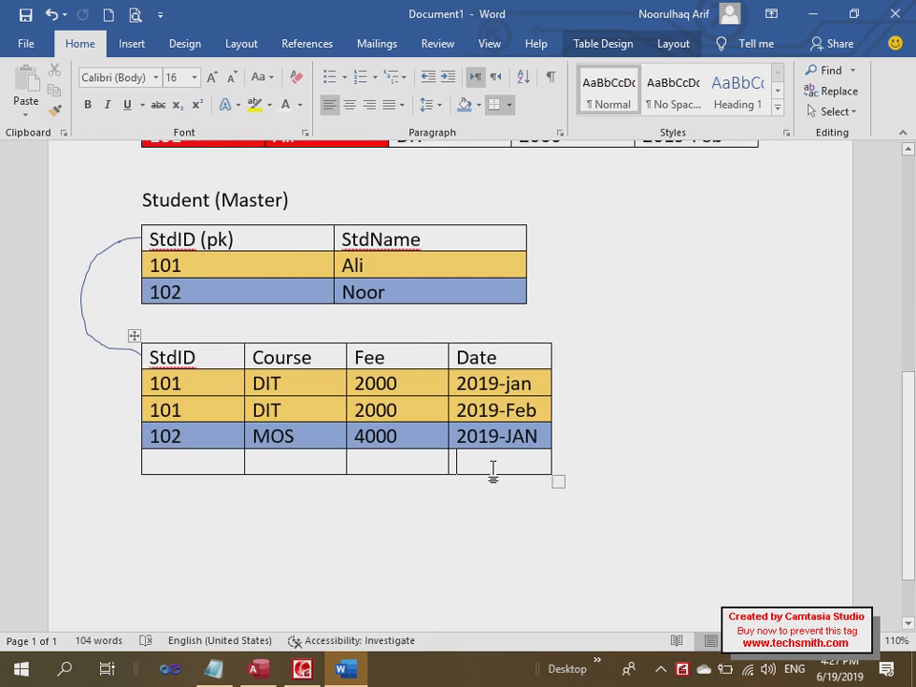
Add an empty, unbulleted paragraph after the last bullet about removing duplication, above the "Example: of relationship." line
scroll(492, 468, "up", 5)
scroll(491, 463, "down", 1)
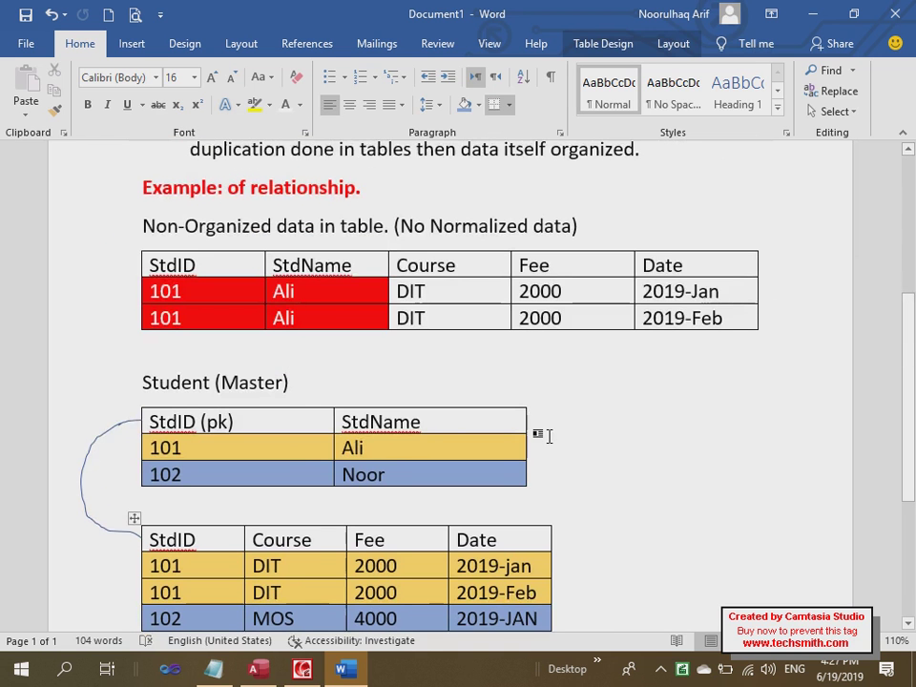
scroll(549, 435, "up", 4)
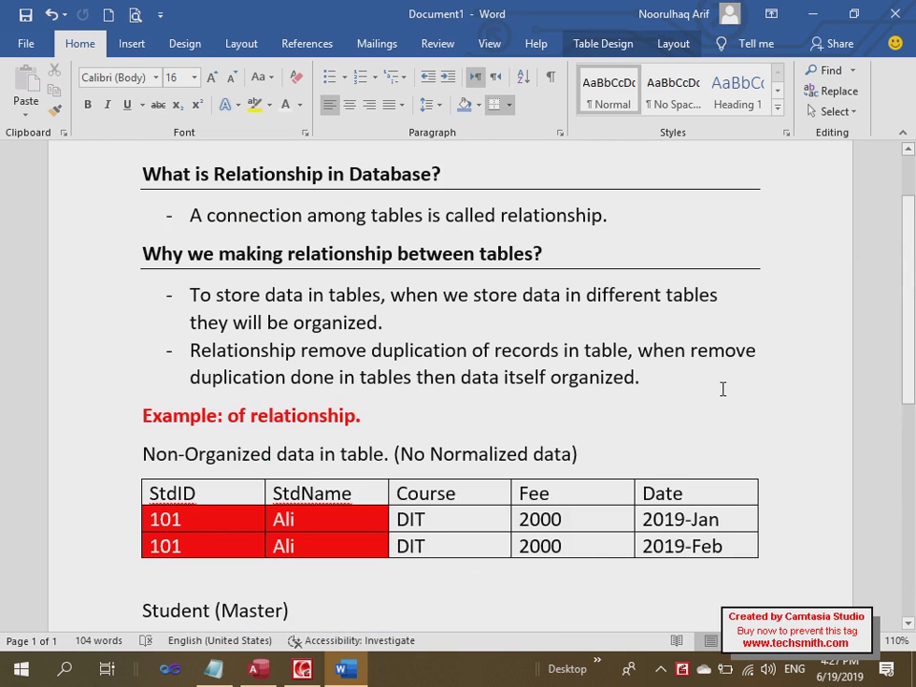
left_click(723, 389)
key("Return")
key("Return")
key("Return")
key("BackSpace")
key("BackSpace")
Write "Types of Relationship in database" in the empty paragraph above the example line
type("tYES")
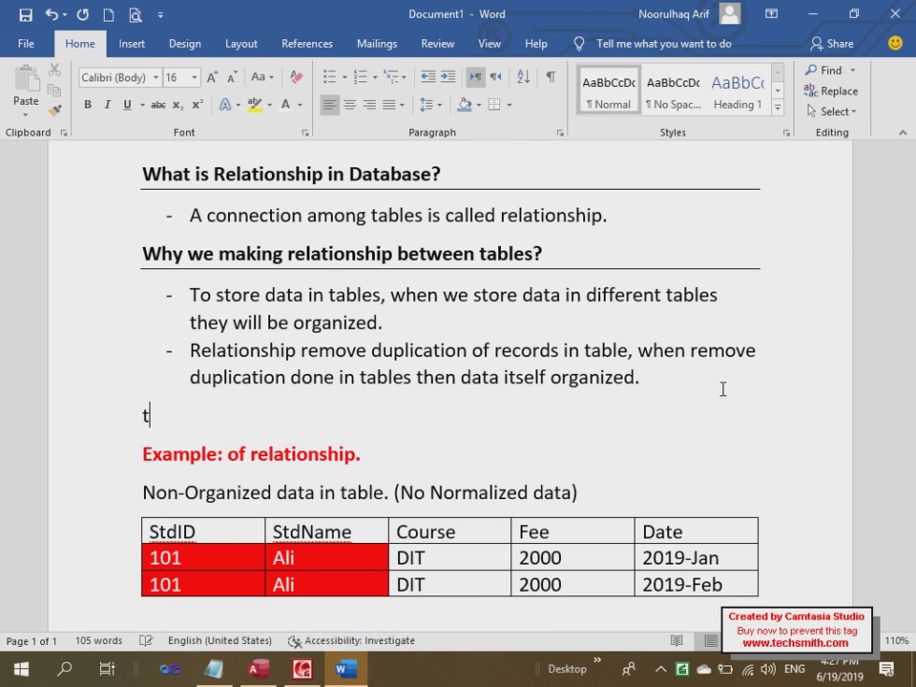
key("Left")
key("BackSpace")
type("PE")
key("Right")
type("of Relatio")
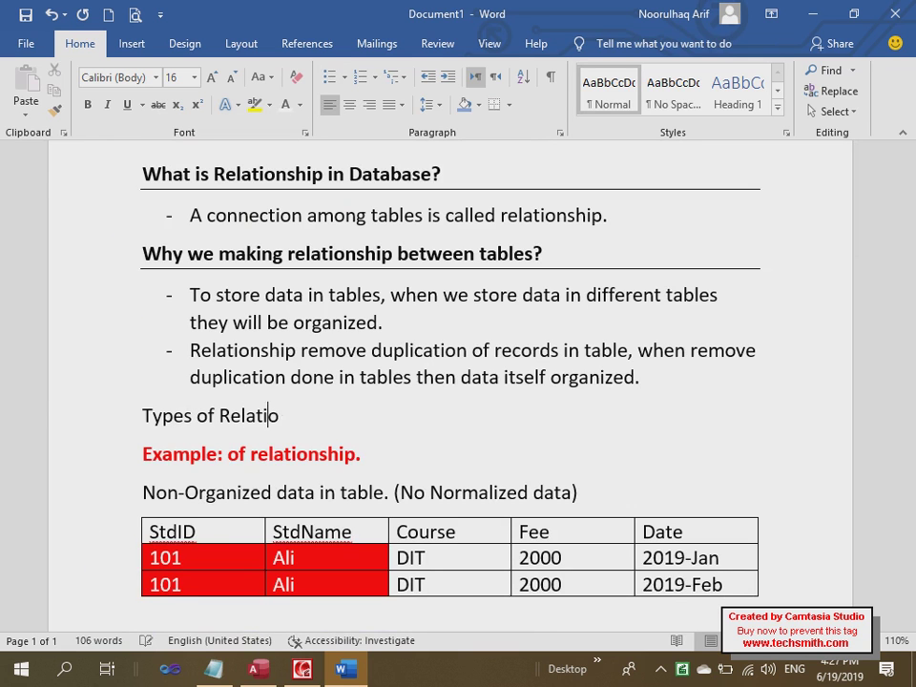
type("nship in database ?")
key("BackSpace")
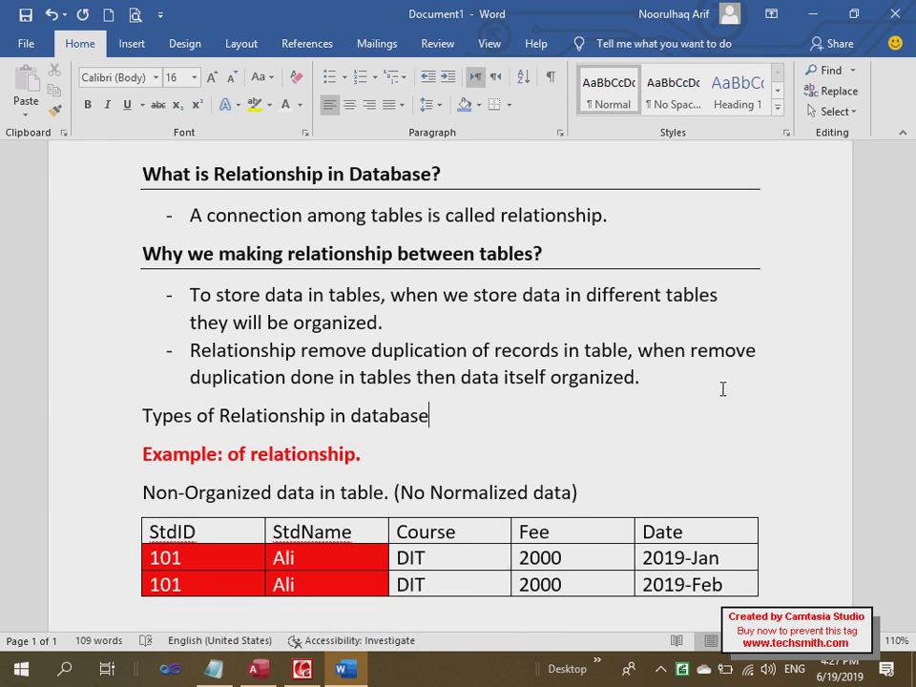
Reword the new line as the question "What are Types of Relationship in database?"
left_click(143, 416)
type("w")
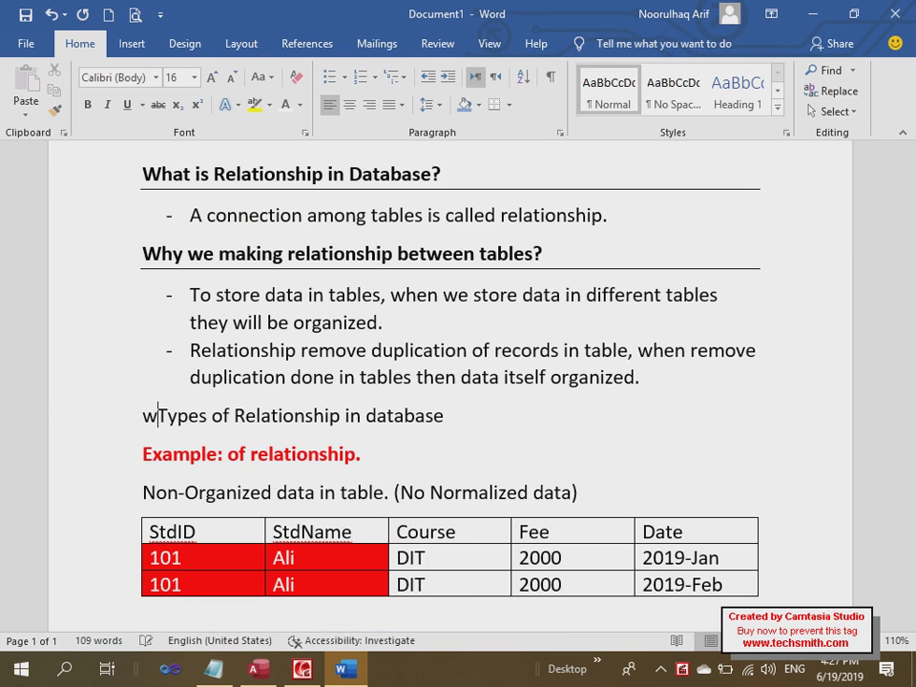
type("hat are")
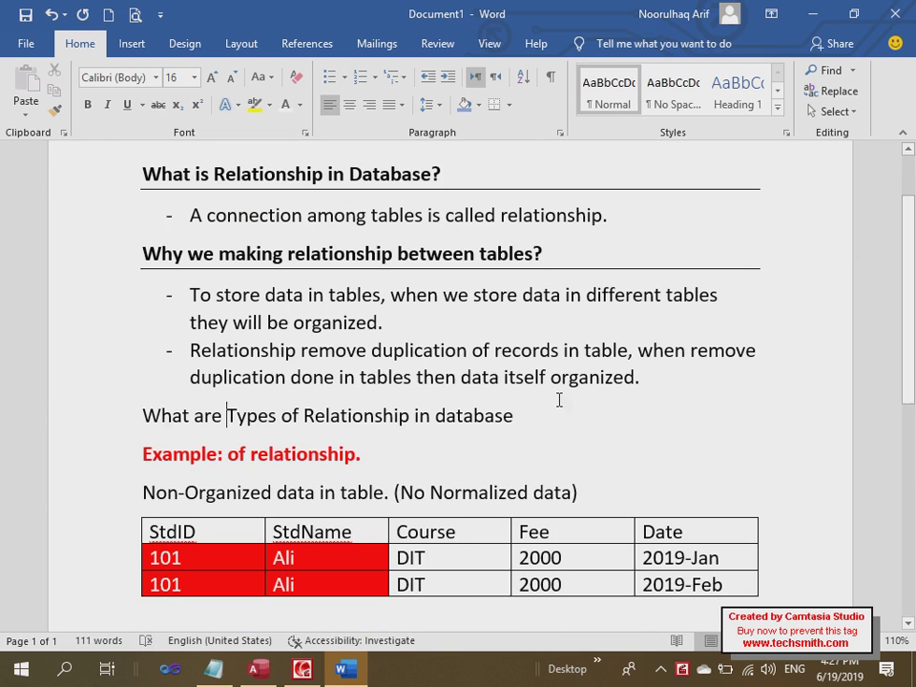
key("BackSpace")
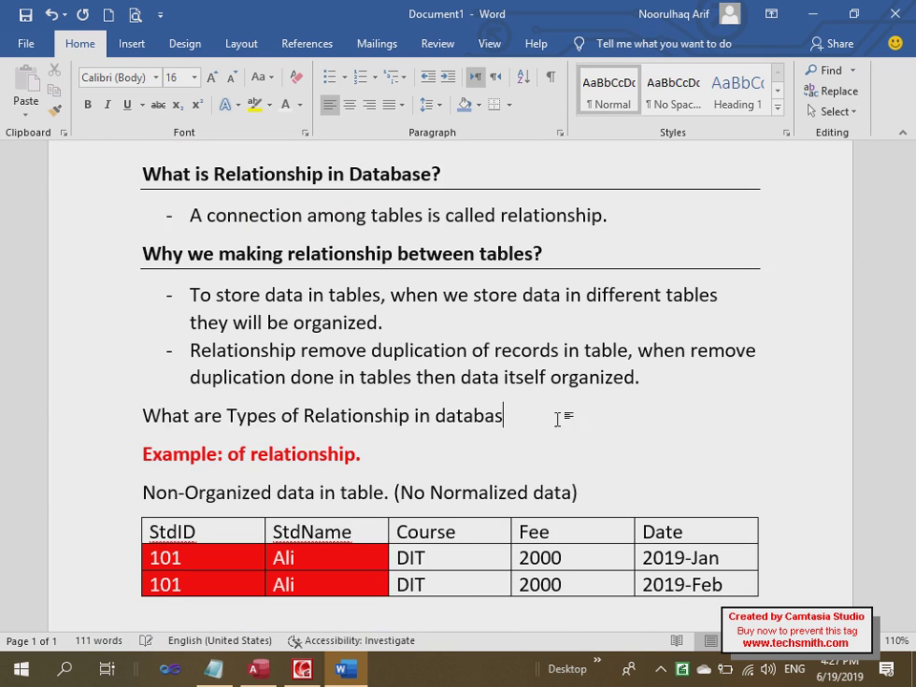
type("e?")
Add a full-width horizontal line below the relationship types question and make its text bold like the other headings
key("Return")
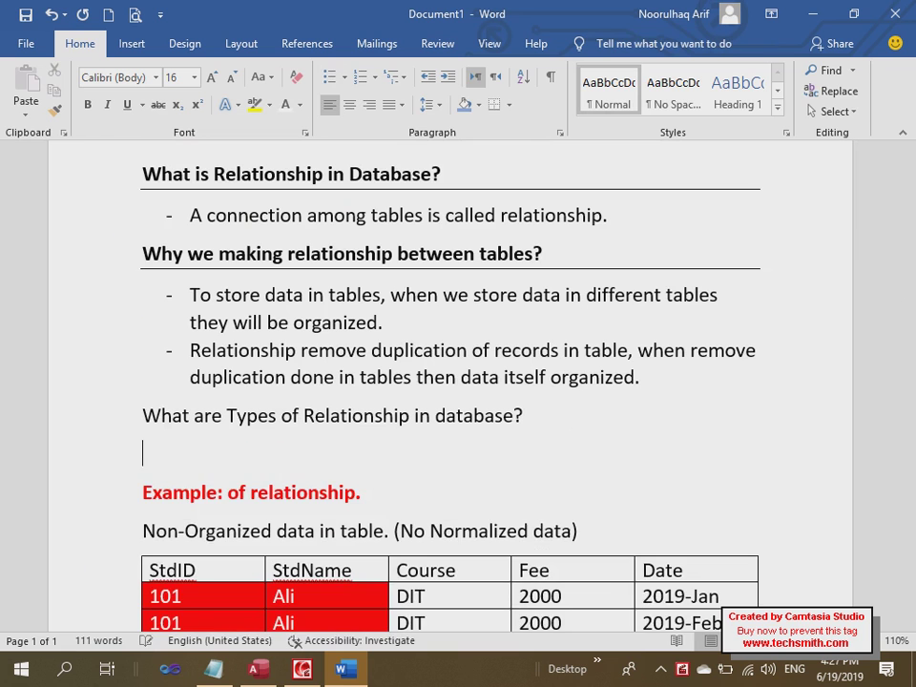
type("---")
key("Return")
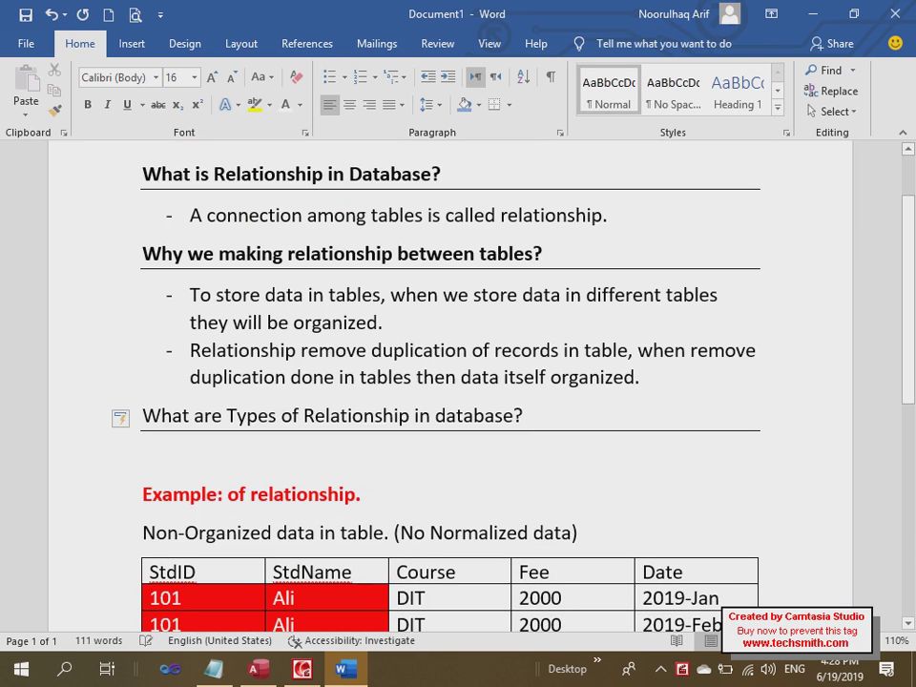
left_click_drag(119, 413, 99, 415)
Write a numbered list under the types heading with the items One to one, One to many and Many to many
left_click(209, 449)
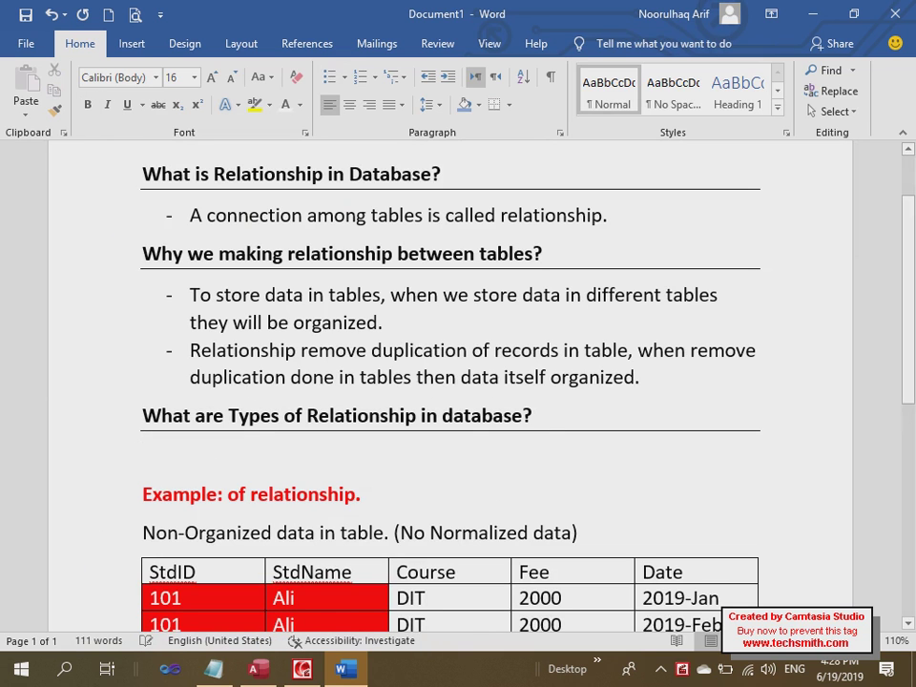
type("1. one to")
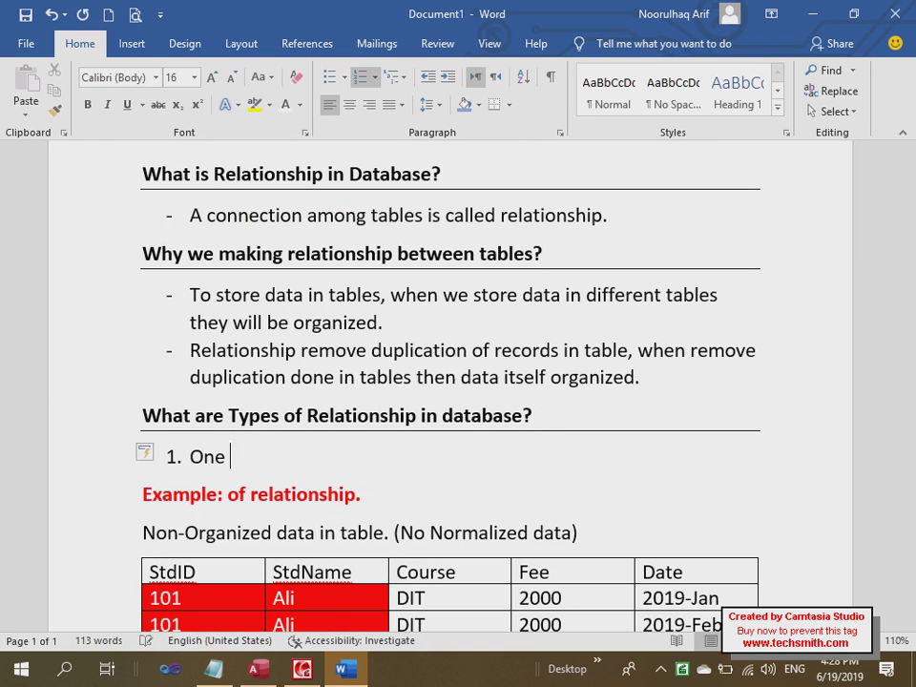
type(" one")
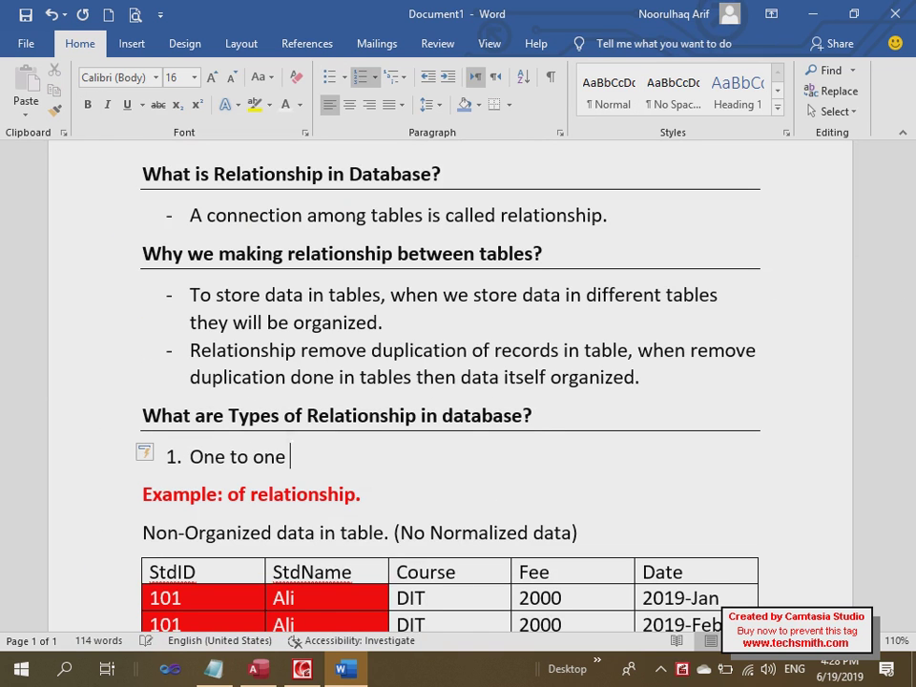
key("Return")
type("one to many")
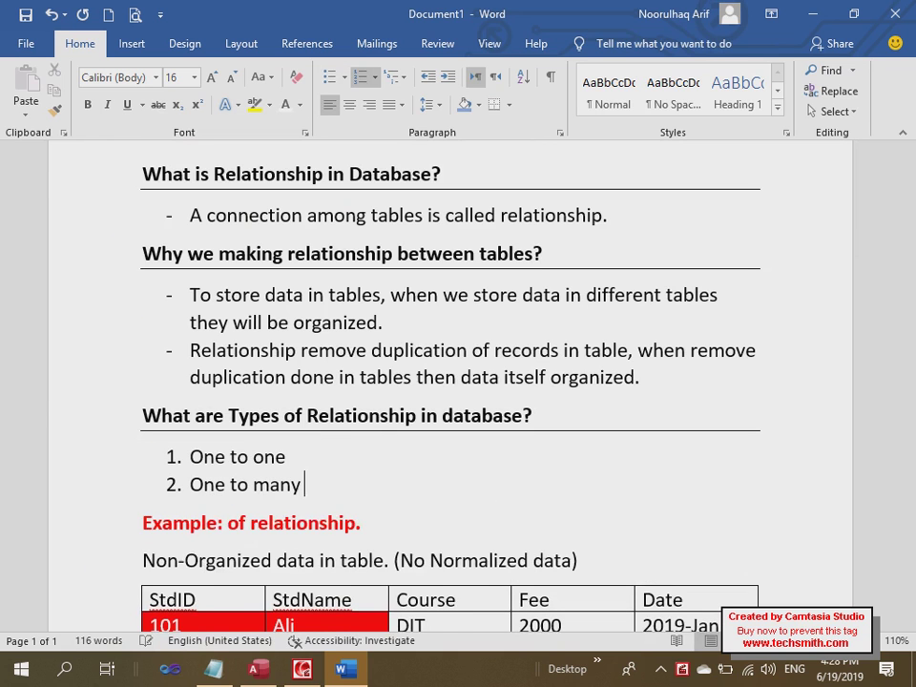
key("Return")
type("manhy")
key("BackSpace")
key("BackSpace")
type("y to many")
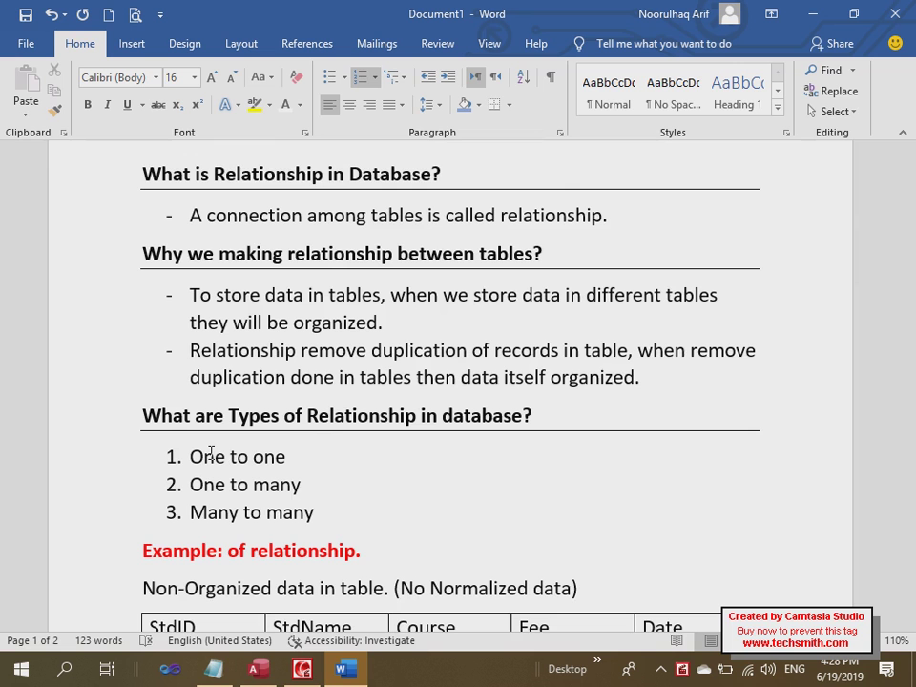
Make the first list item, "One to one", bold and underlined
scroll(211, 453, "up", 3)
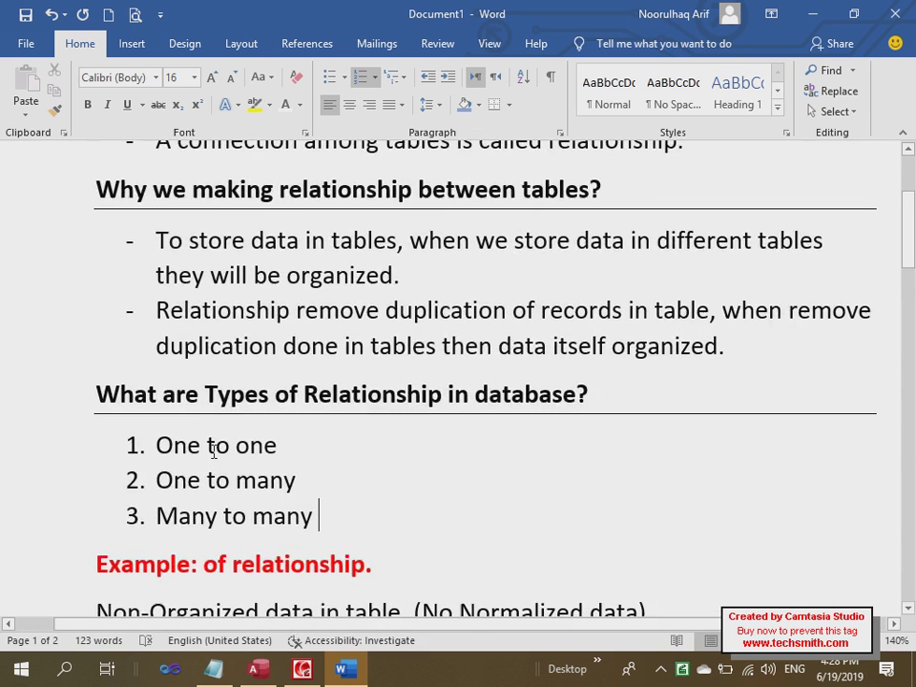
scroll(213, 446, "down", 1)
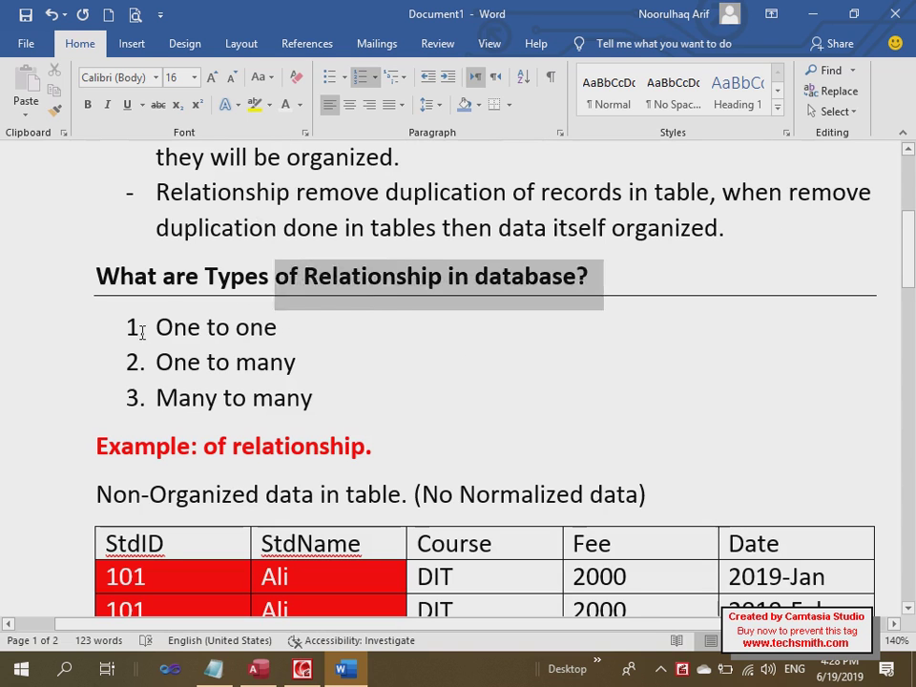
left_click(208, 328)
left_click_drag(276, 327, 149, 328)
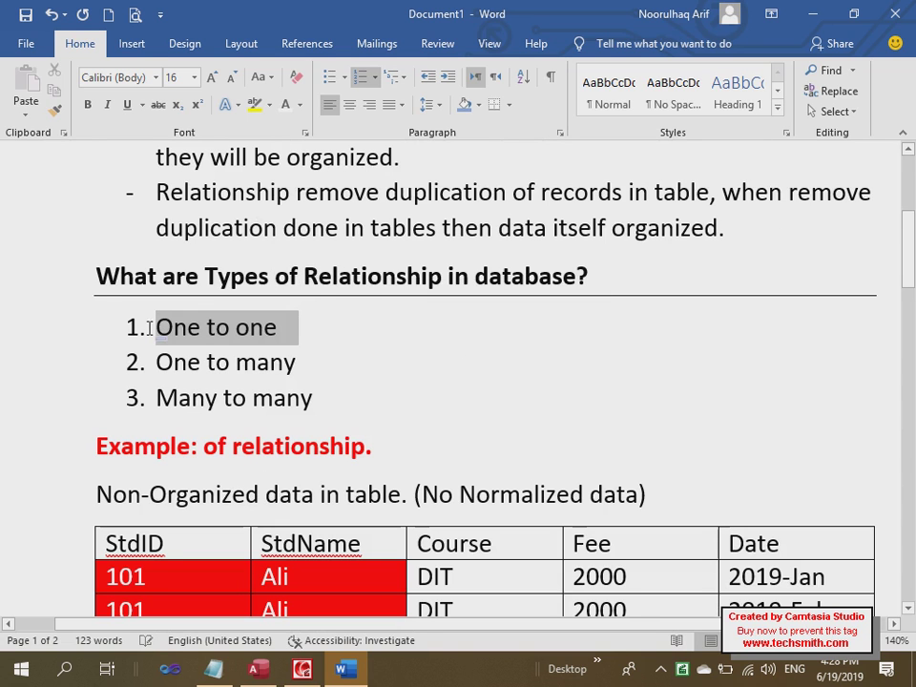
key("ctrl+b")
key("ctrl+u")
left_click(337, 394)
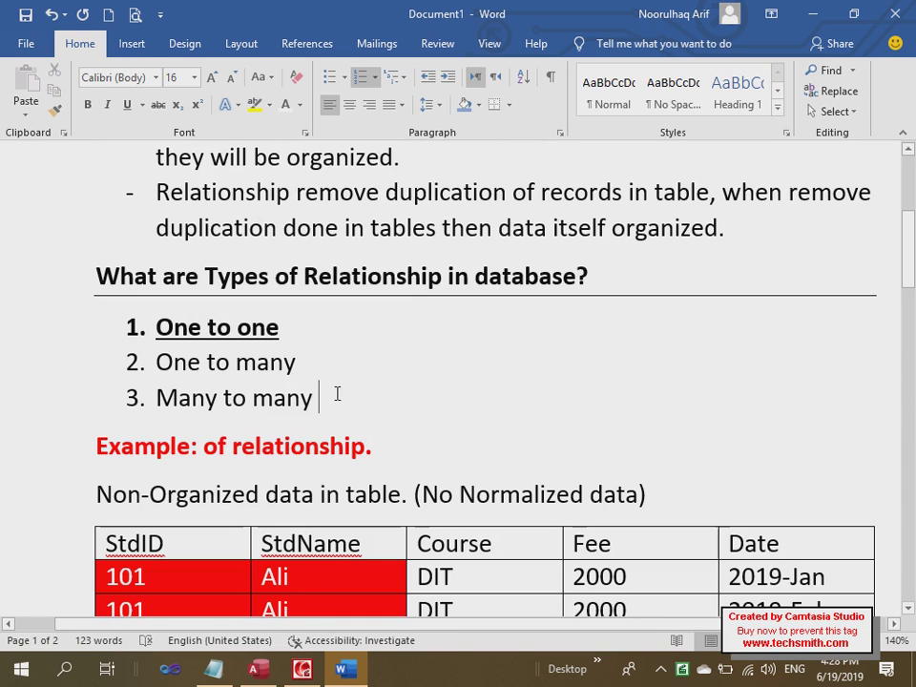